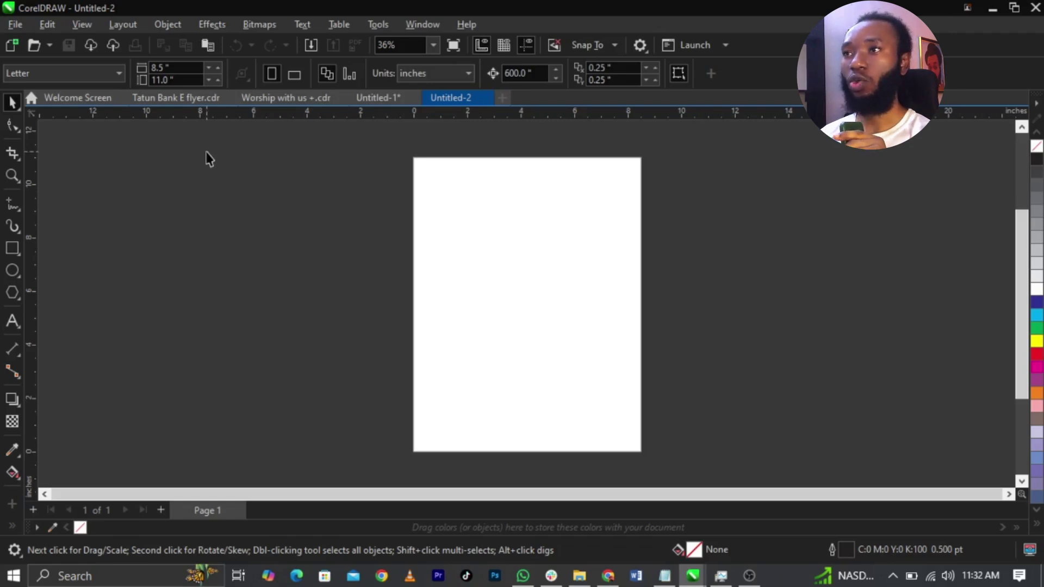
Step: Keep the document units in inches and set the page size to 10 by 10 inches
click(420, 73)
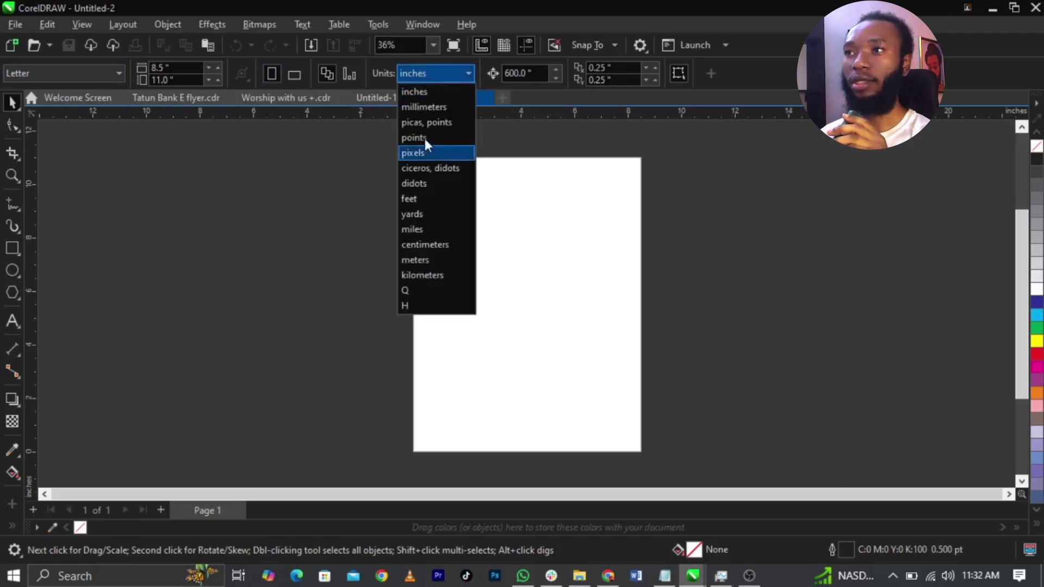
click(423, 93)
double_click(163, 67)
text(10)
key(Tab)
text(1)
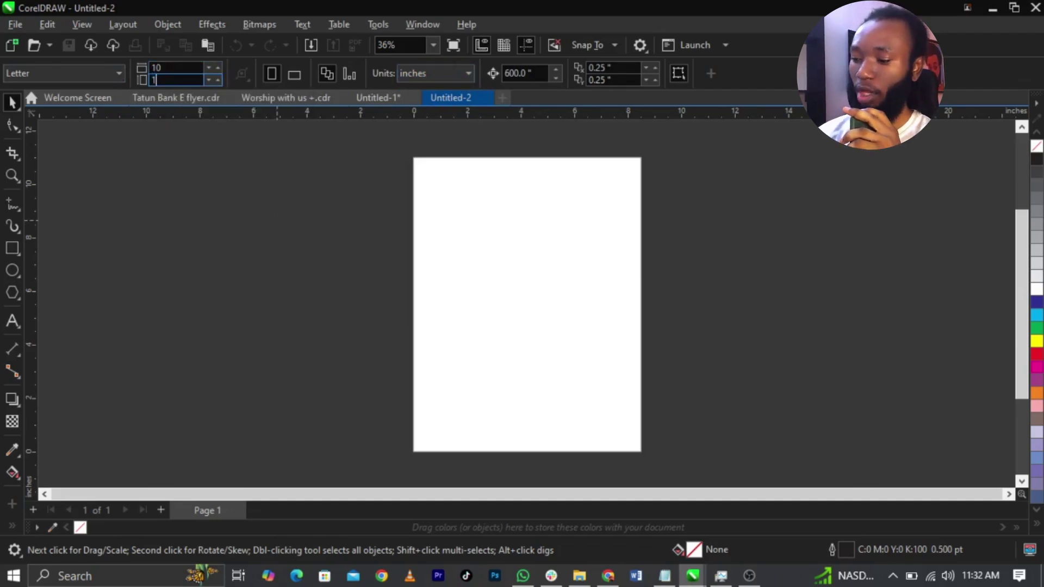
text(0)
key(Return)
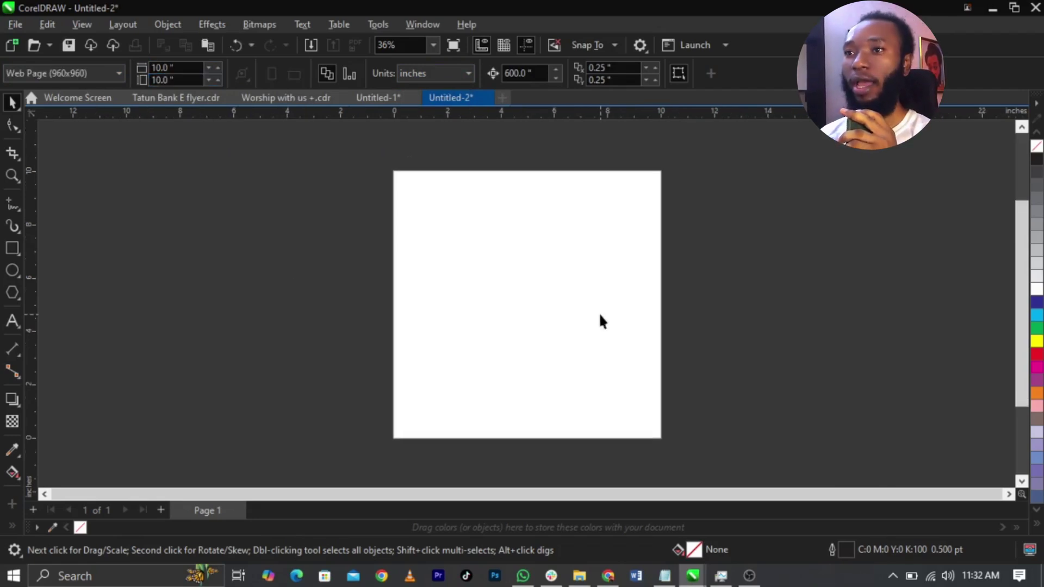
Step: Add a page-sized frame rectangle and shift it about 1.2 inches to the right
double_click(10, 249)
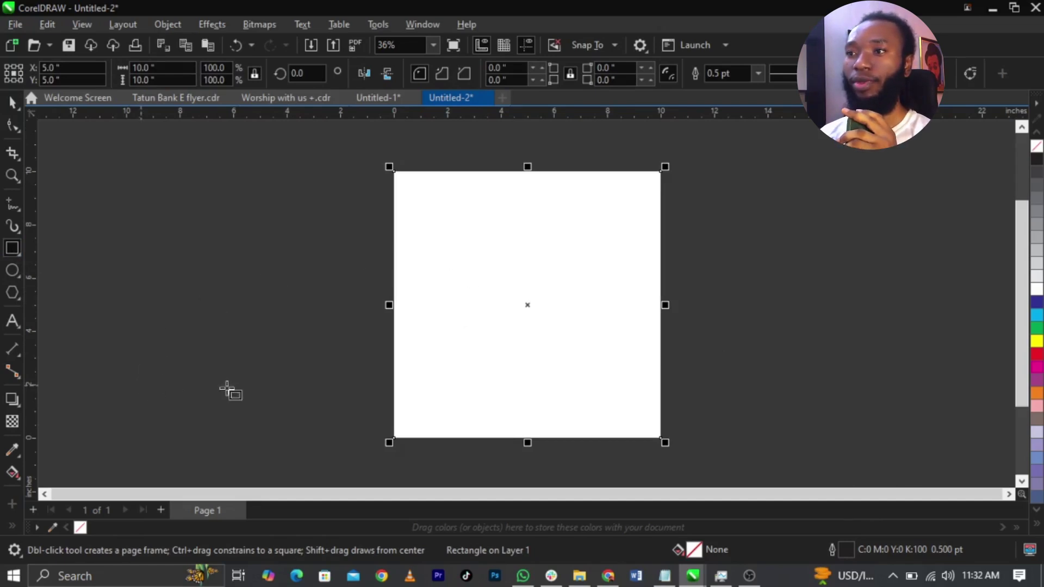
drag(531, 304, 575, 313)
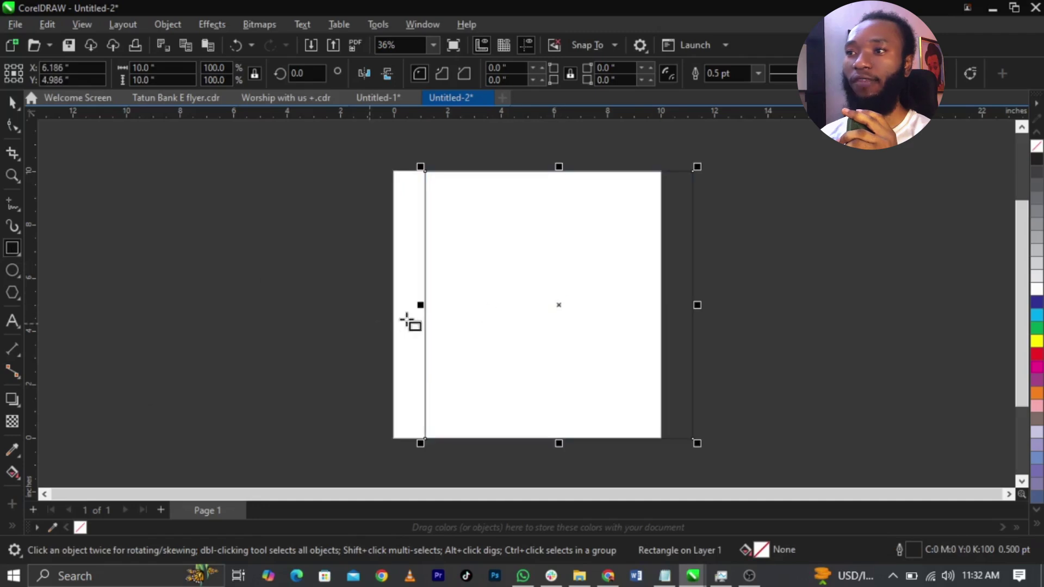
scroll(431, 319, up, 1)
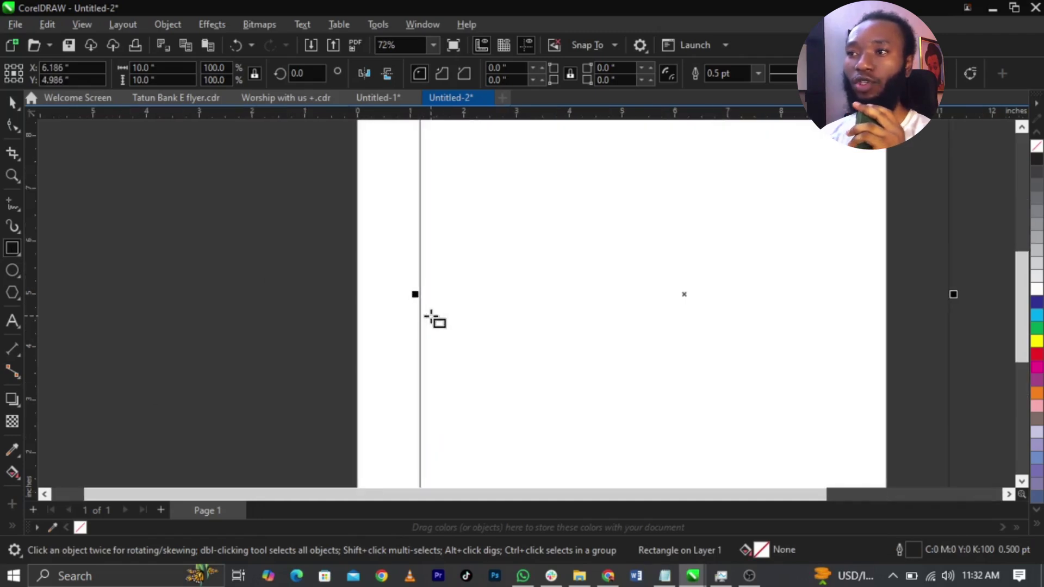
scroll(435, 319, up, 1)
scroll(432, 318, down, 2)
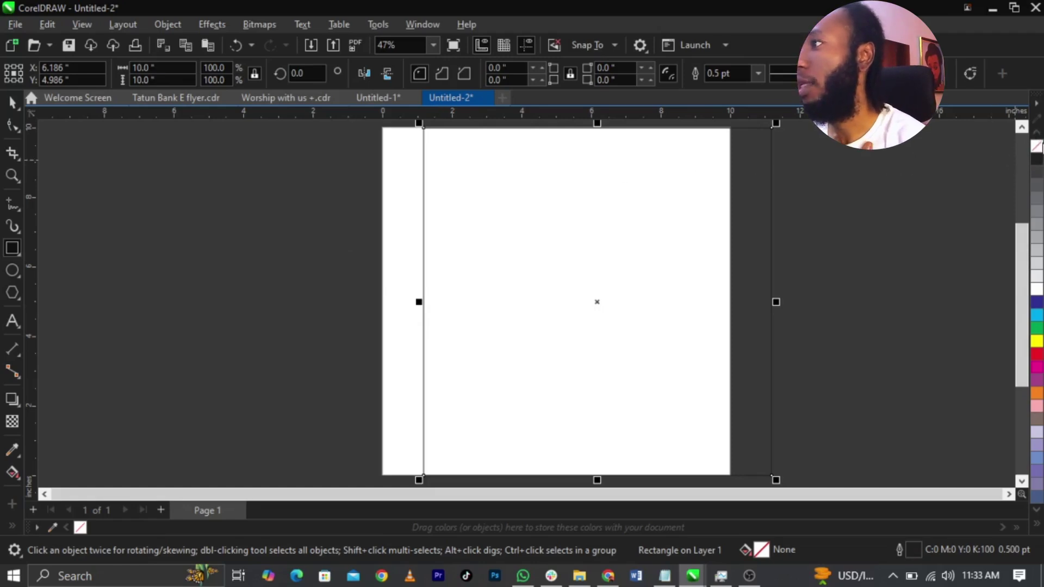
Step: Remove the rectangle's outline, center it on the page and deselect it
right_click(1036, 152)
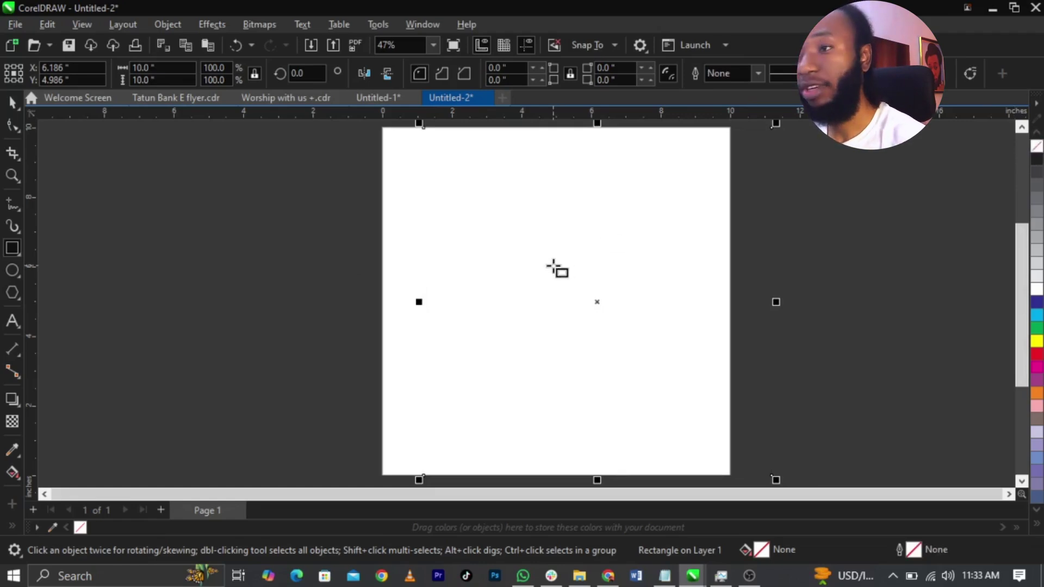
key(p)
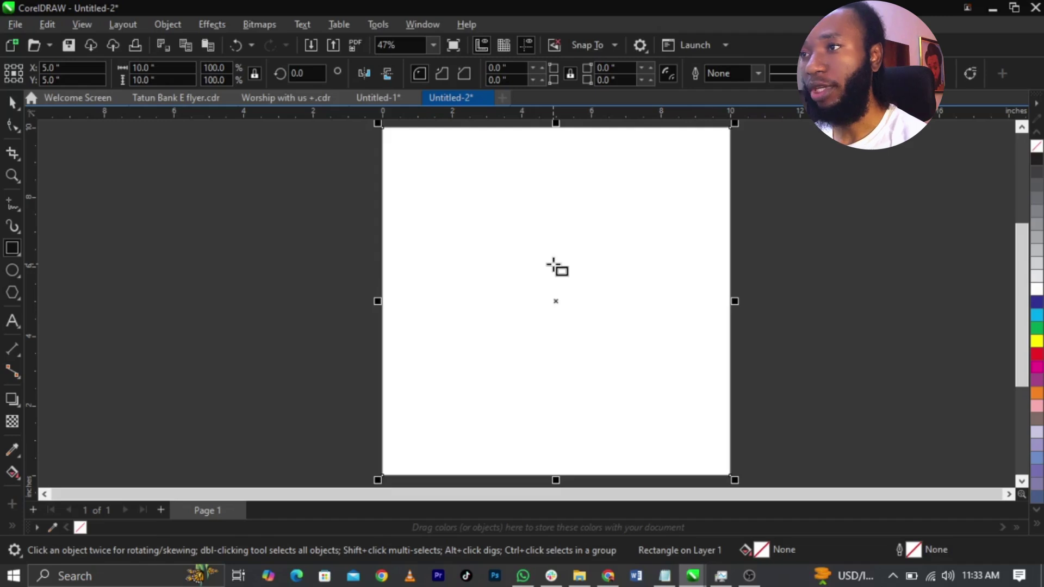
key(space)
click(888, 384)
click(715, 357)
click(810, 371)
click(658, 373)
click(309, 344)
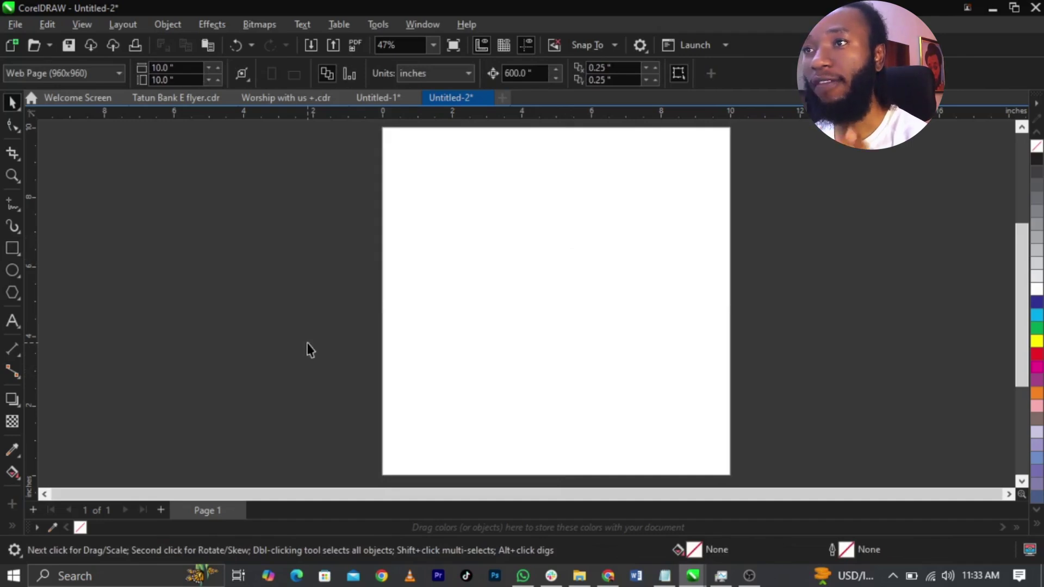
Step: Import all the design images from the "worship with us" folder in Downloads, leaving out the text and w files
click(8, 27)
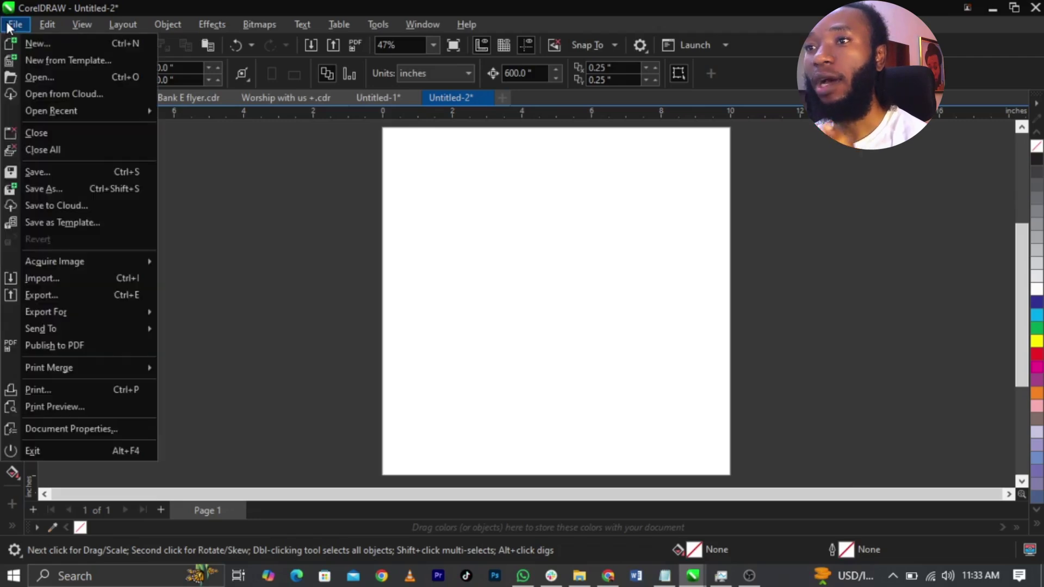
click(68, 279)
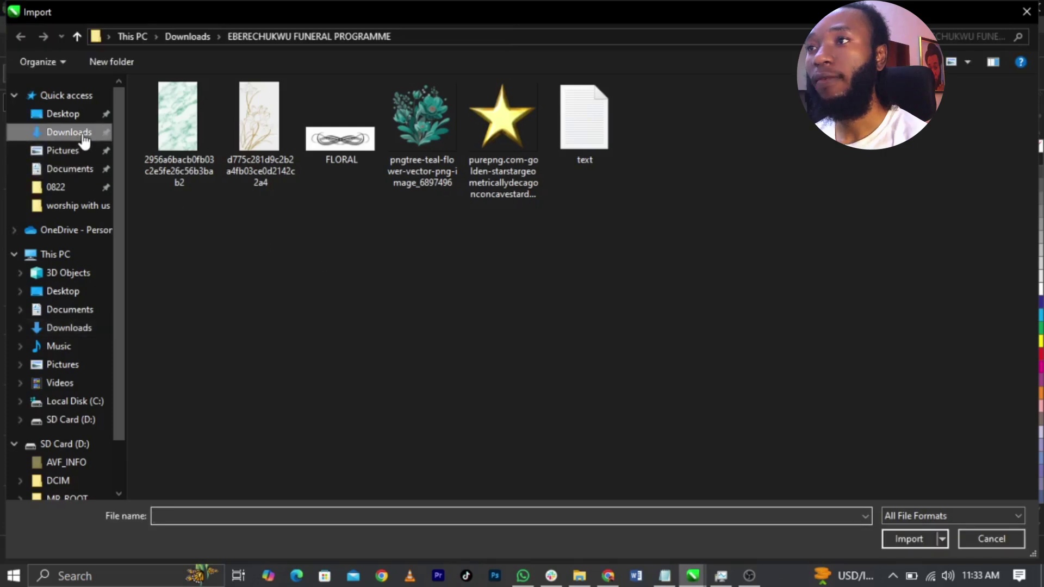
click(82, 137)
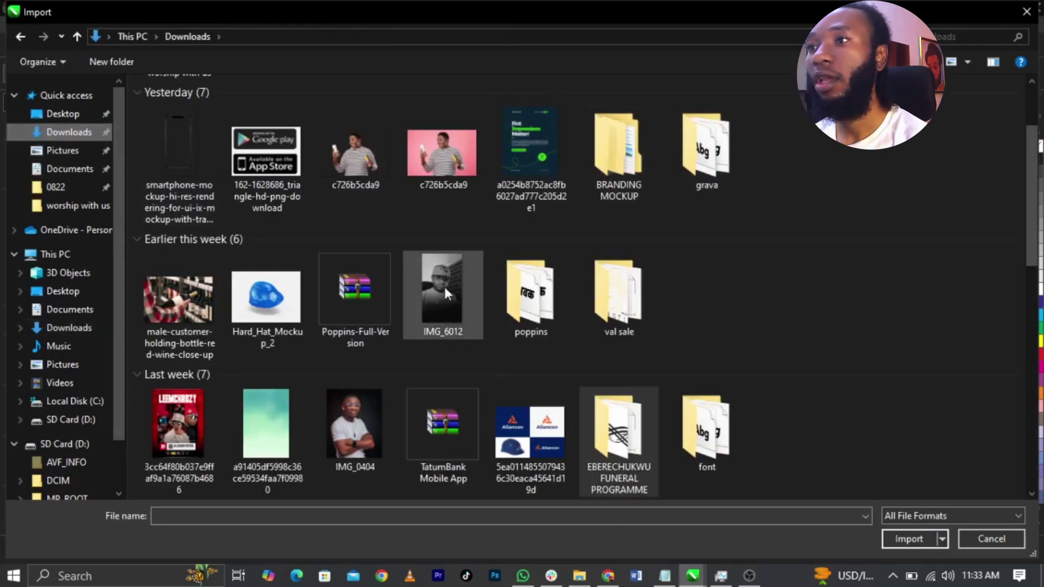
scroll(444, 288, up, 2)
double_click(176, 150)
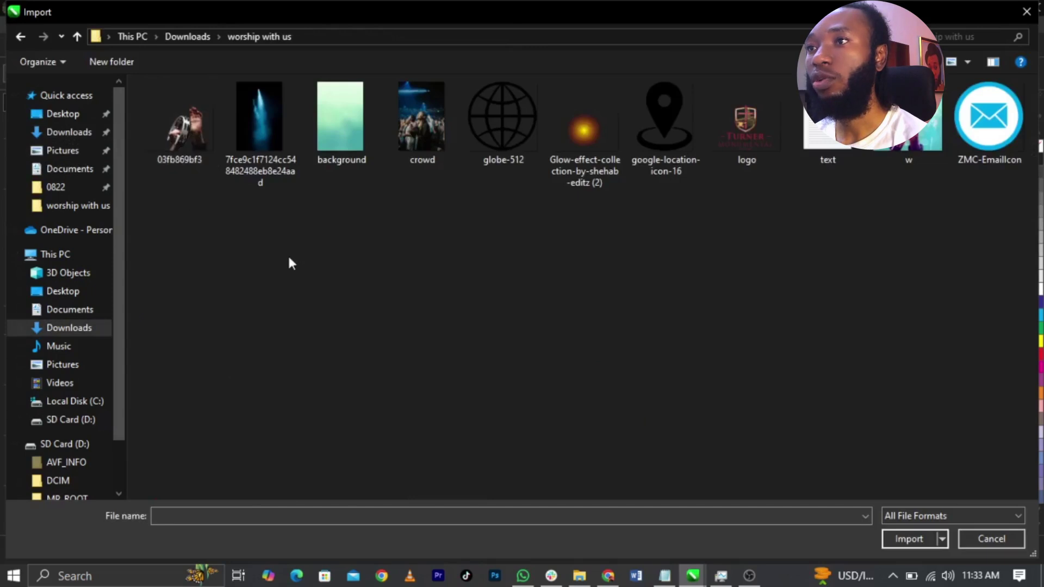
drag(173, 239, 756, 139)
ctrl+click(988, 120)
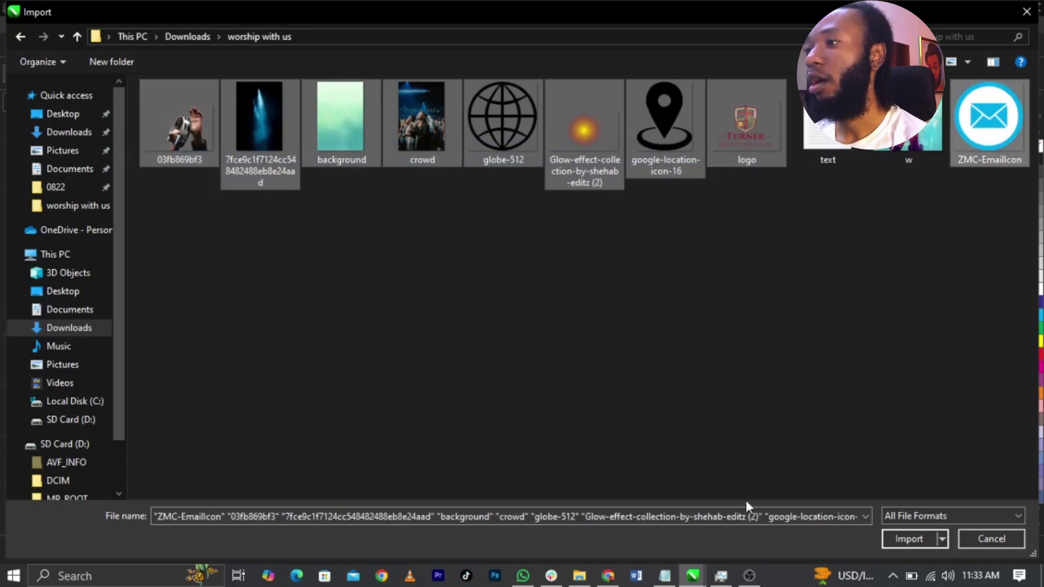
click(909, 546)
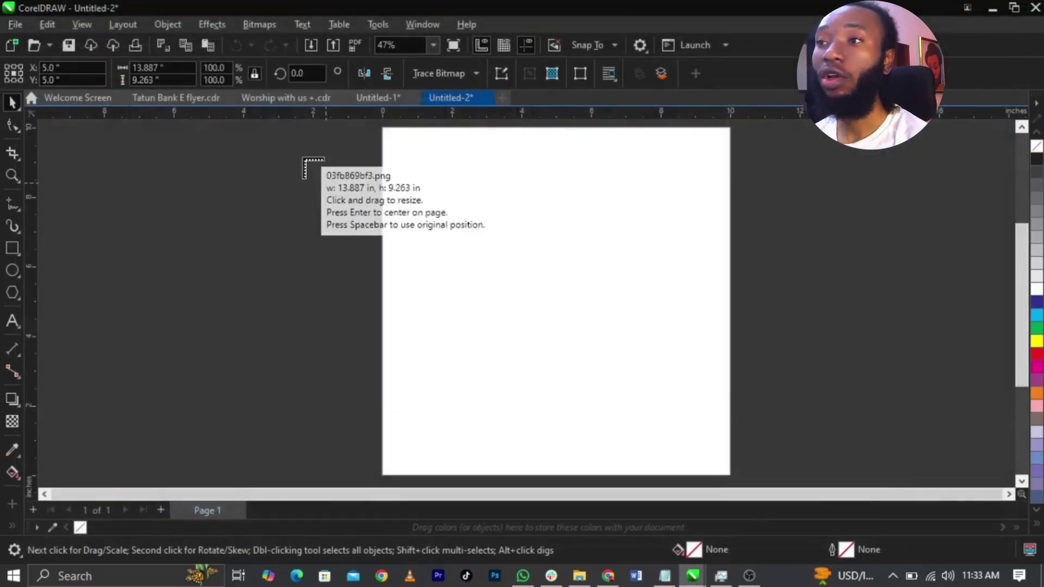
Step: Place the nine imported images at small sizes on the pasteboard beside the page's left edge
drag(139, 169, 297, 341)
drag(62, 245, 229, 393)
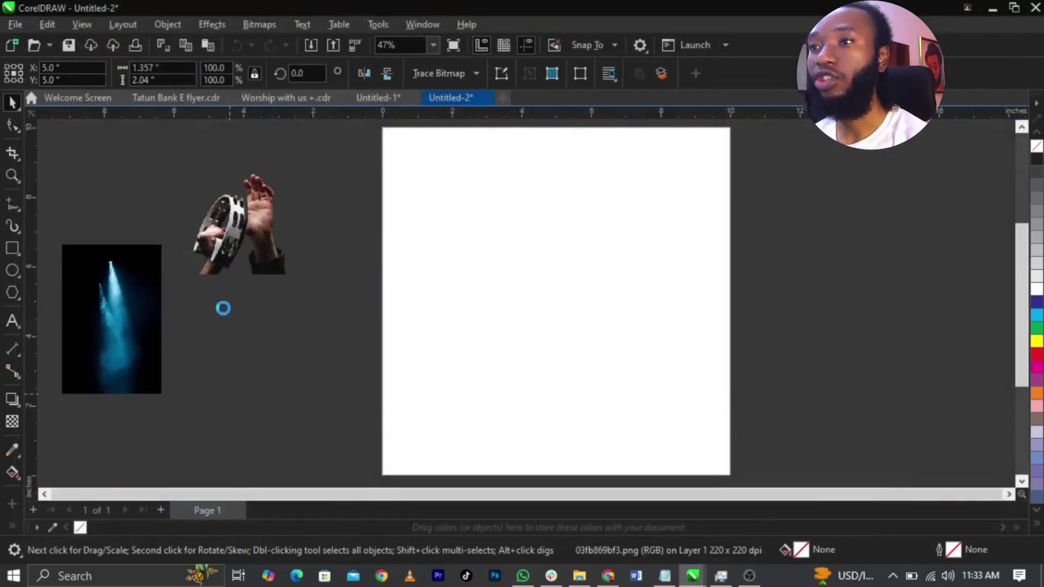
click(223, 308)
click(257, 273)
drag(136, 194, 176, 232)
drag(61, 196, 115, 262)
drag(181, 359, 223, 418)
drag(125, 430, 172, 468)
drag(191, 433, 244, 484)
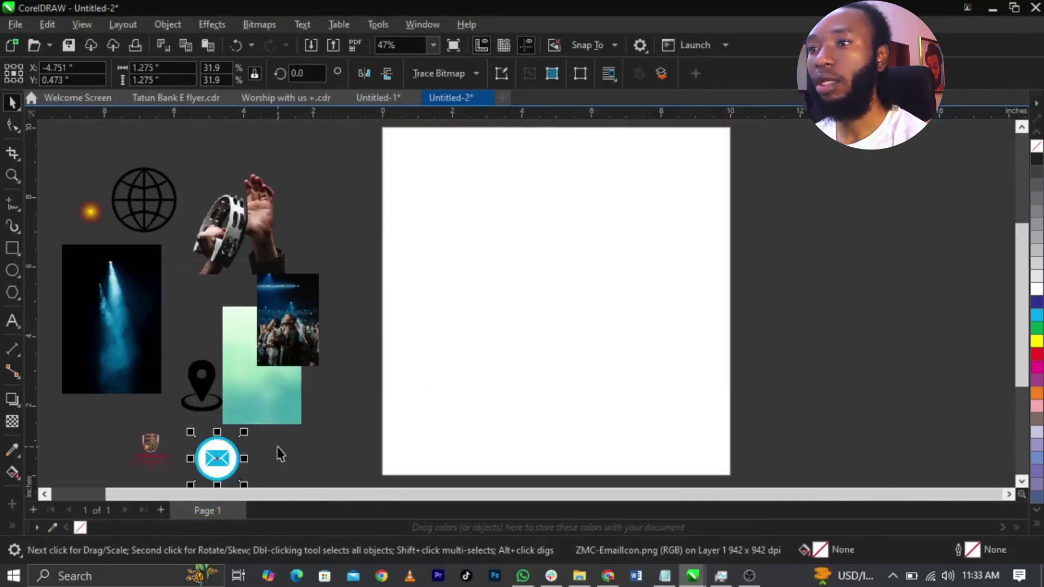
click(281, 454)
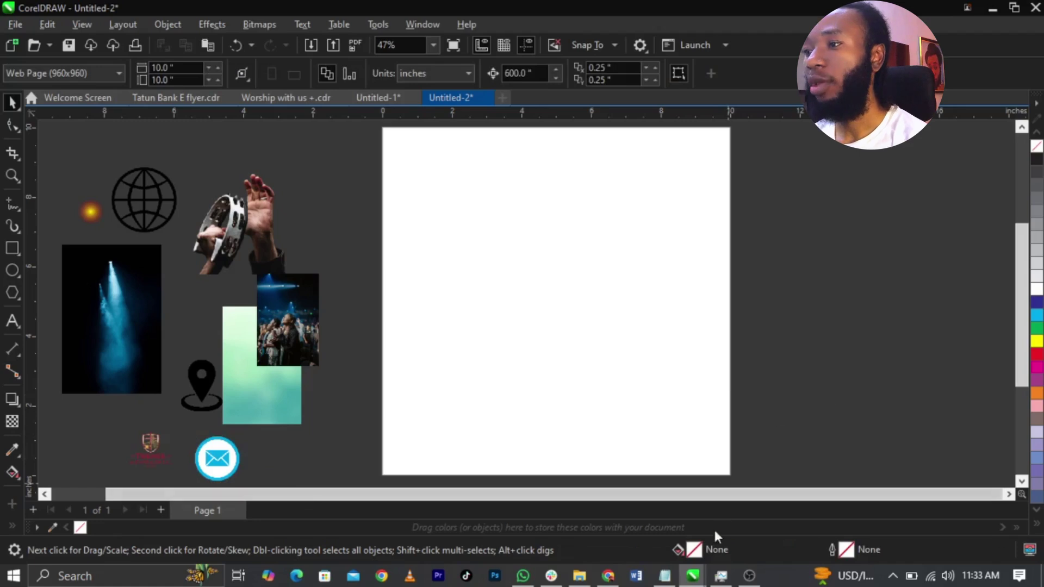
Step: Review the flyer wording and the list of fonts in the Notepad text file, and return to CorelDRAW
click(664, 575)
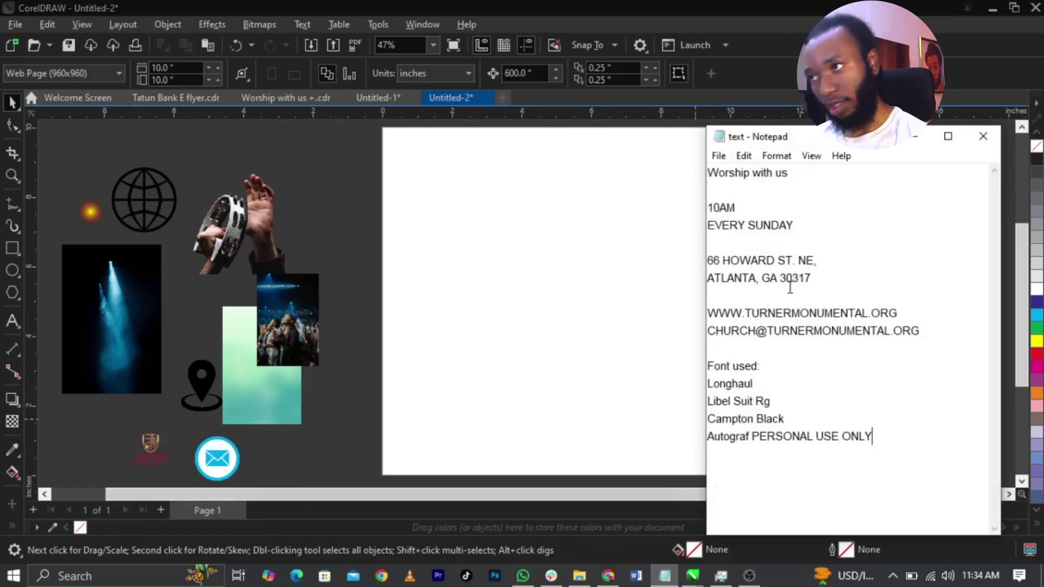
drag(789, 381, 640, 369)
click(861, 423)
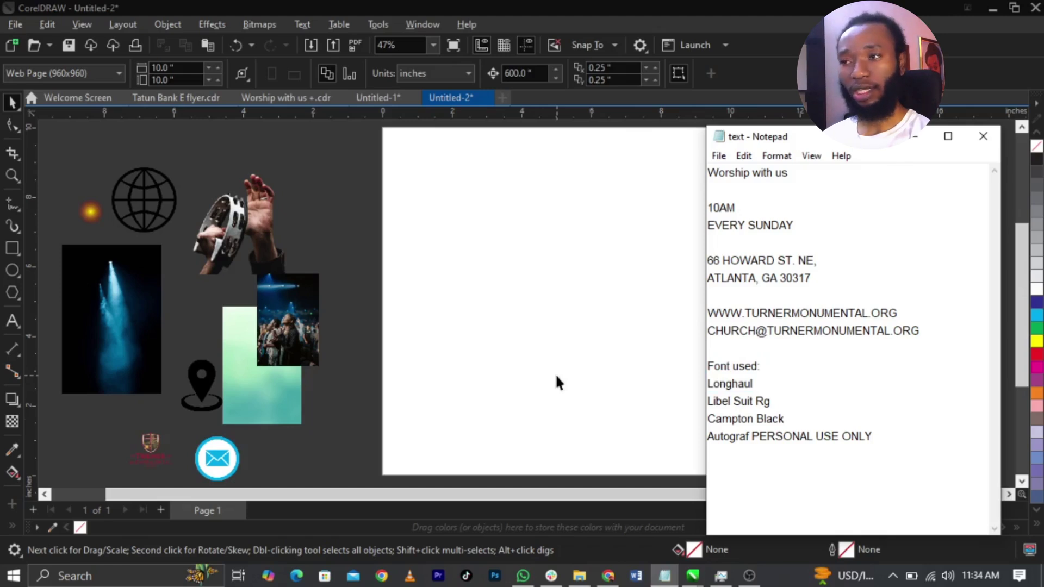
click(344, 368)
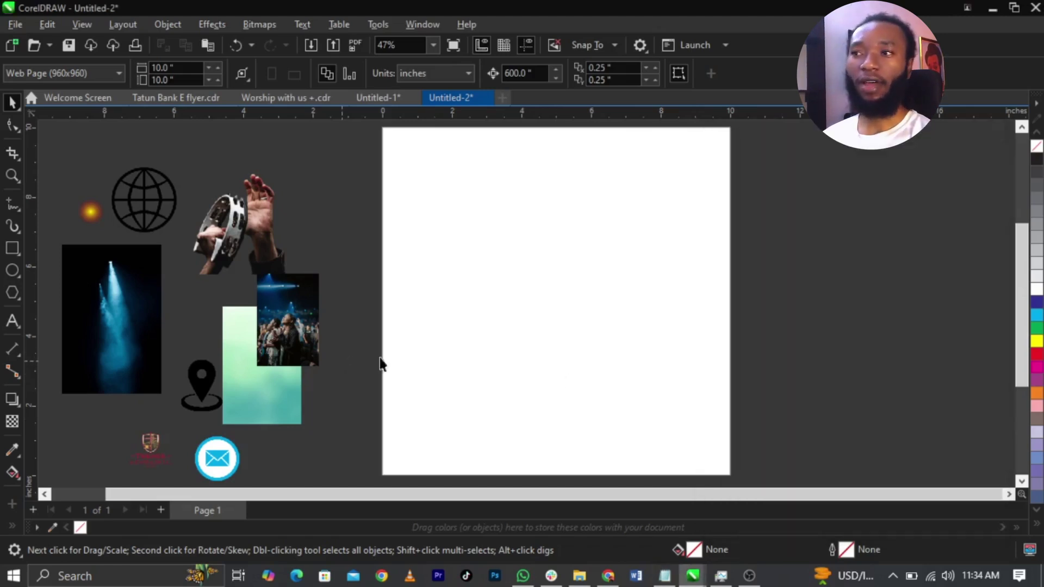
Step: Move the green gradient background image onto the page and enlarge it to about 12.5 by 18.7 inches
scroll(793, 348, left, 3)
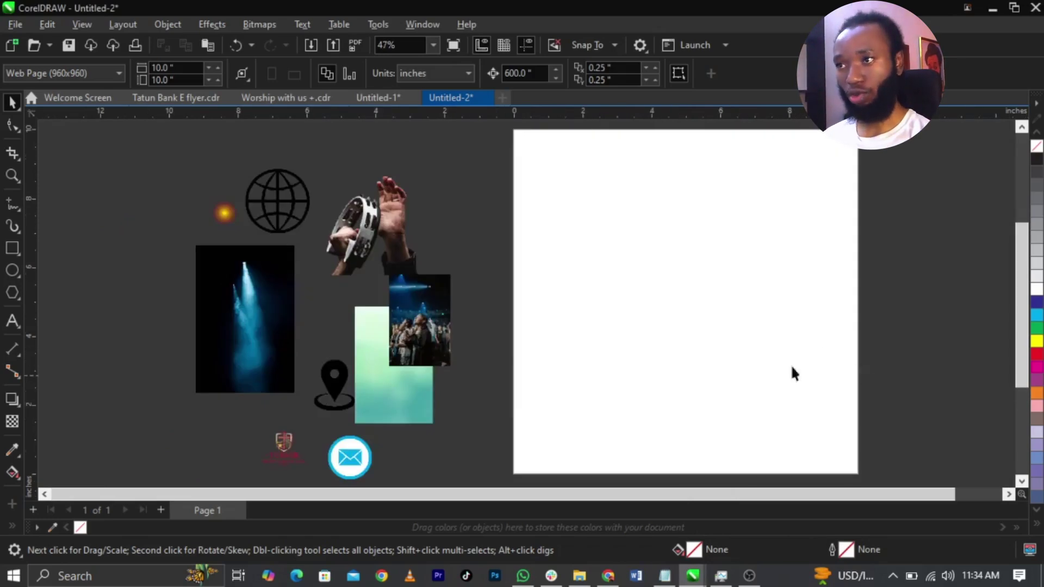
click(748, 360)
click(487, 304)
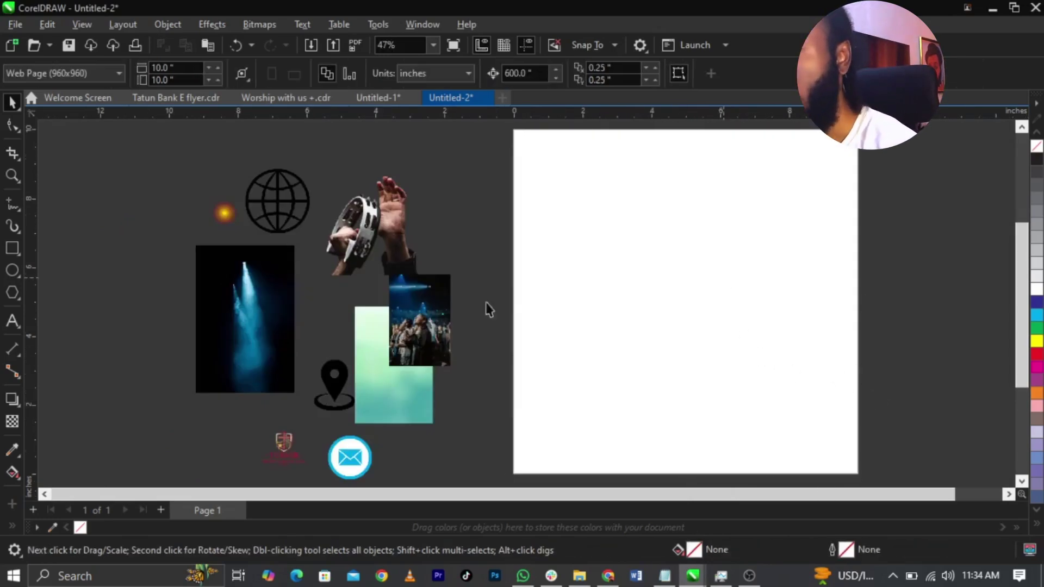
click(386, 404)
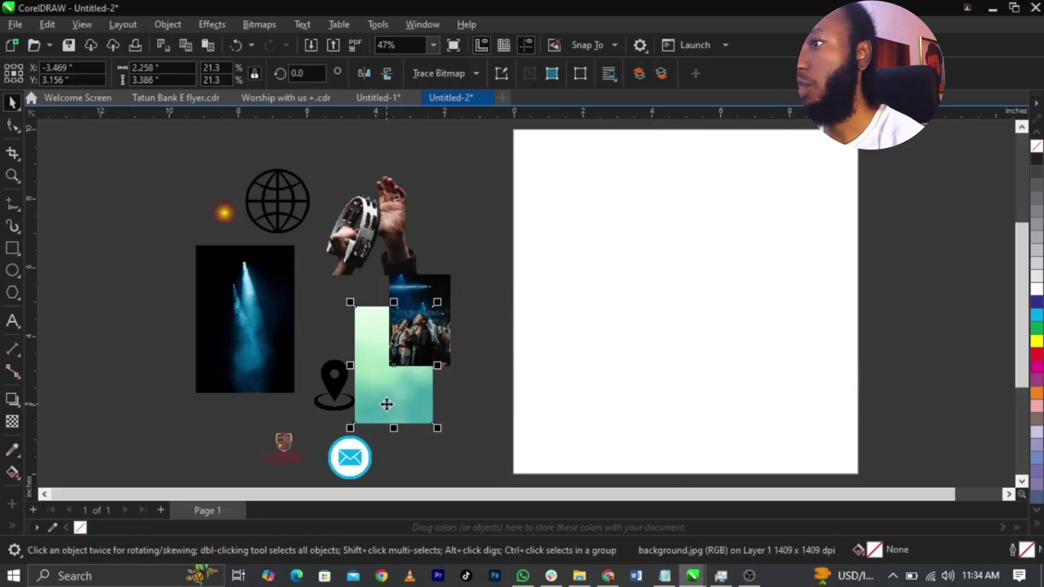
drag(386, 404, 664, 405)
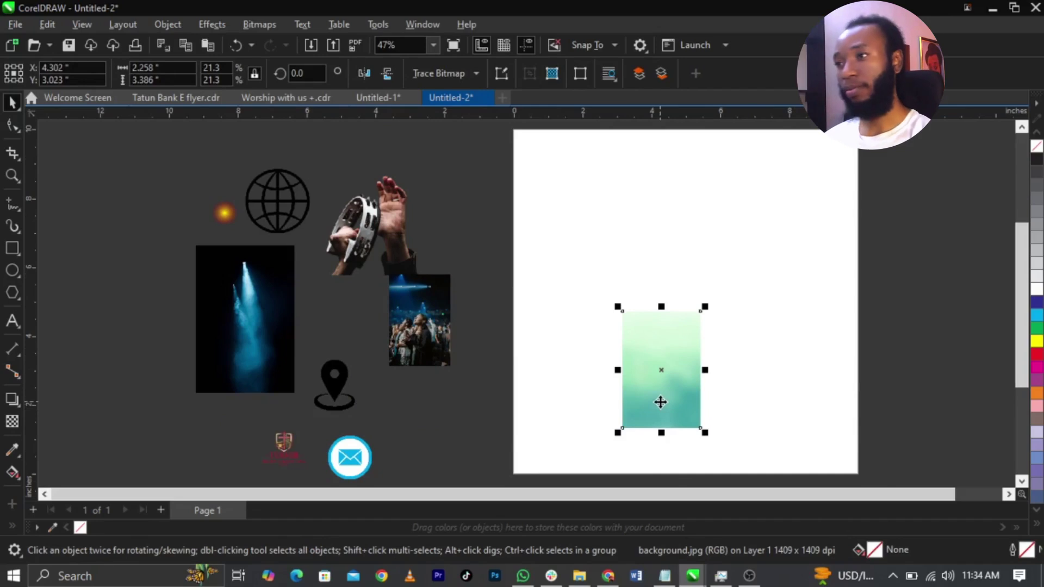
scroll(660, 401, down, 1)
drag(700, 319, 813, 150)
drag(712, 295, 892, 305)
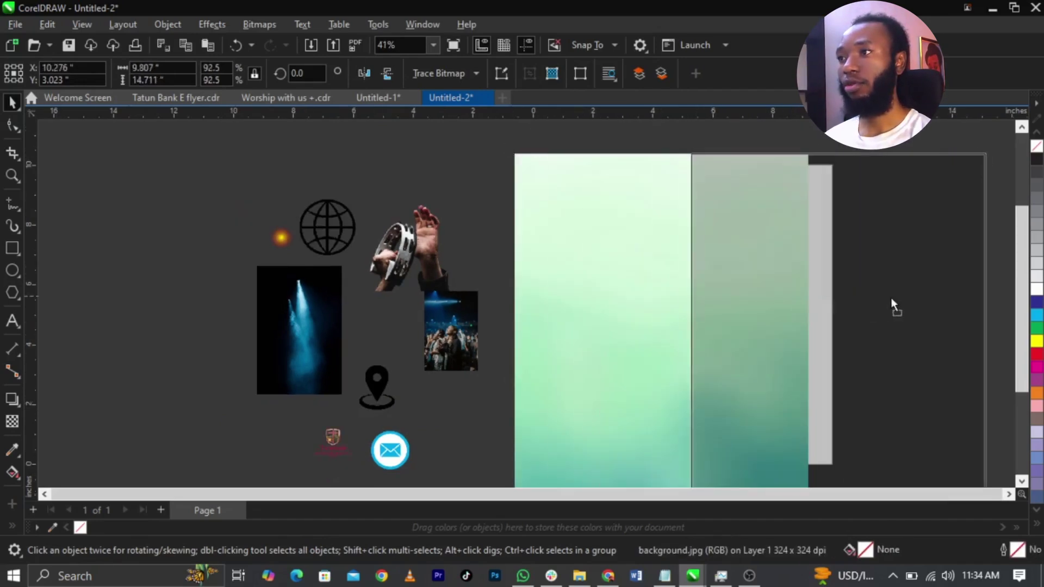
drag(731, 242, 732, 280)
drag(689, 187, 613, 131)
drag(880, 349, 832, 340)
Step: PowerClip the green background image inside the page-sized rectangle
scroll(866, 333, up, 5)
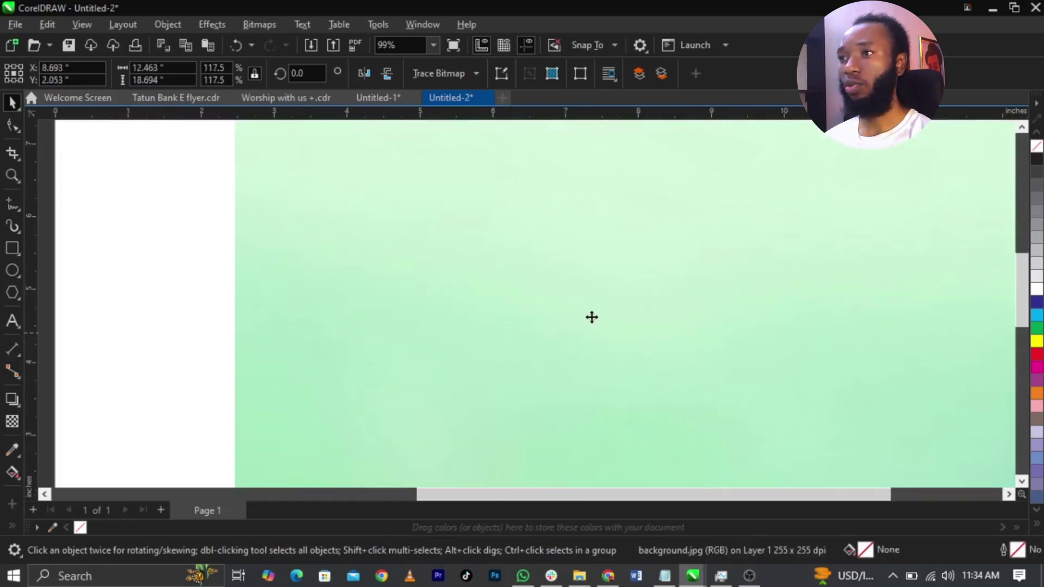
scroll(601, 314, down, 2)
scroll(643, 334, down, 2)
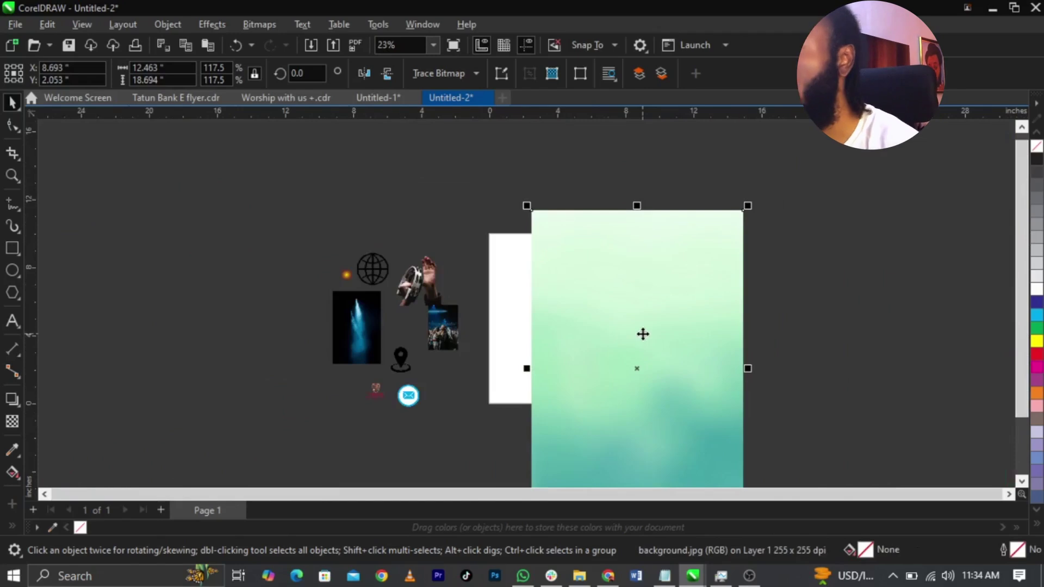
right_click(663, 318)
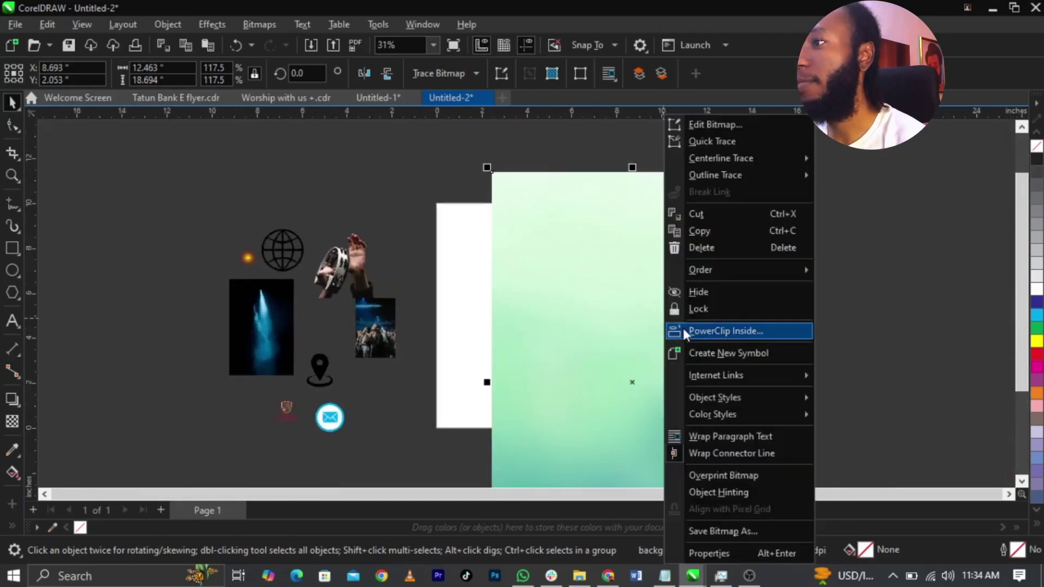
click(682, 328)
click(485, 344)
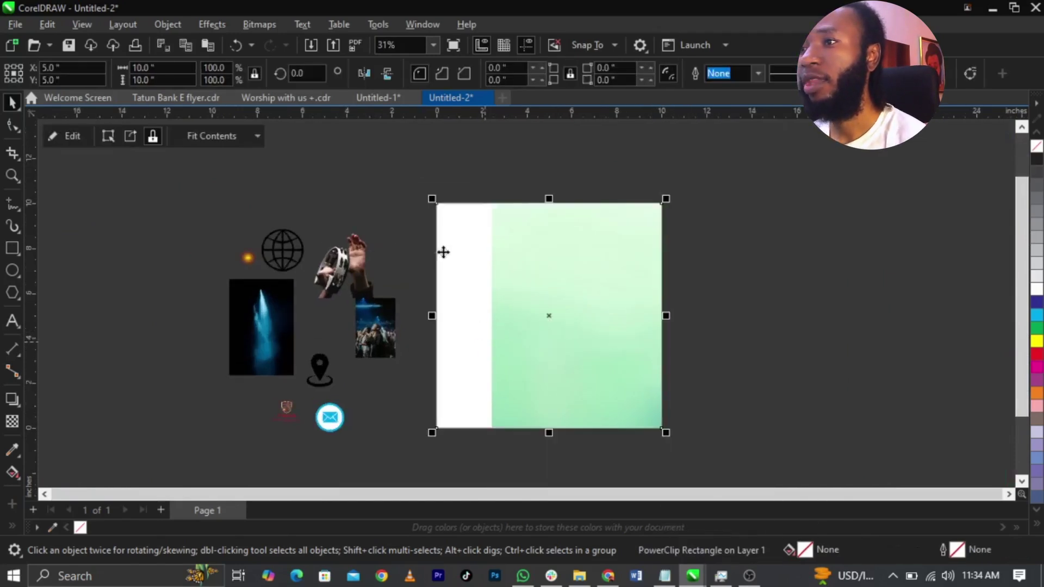
Step: Edit the PowerClip contents and reposition the green background so it covers the whole frame, and finish editing
scroll(440, 242, up, 2)
right_click(524, 273)
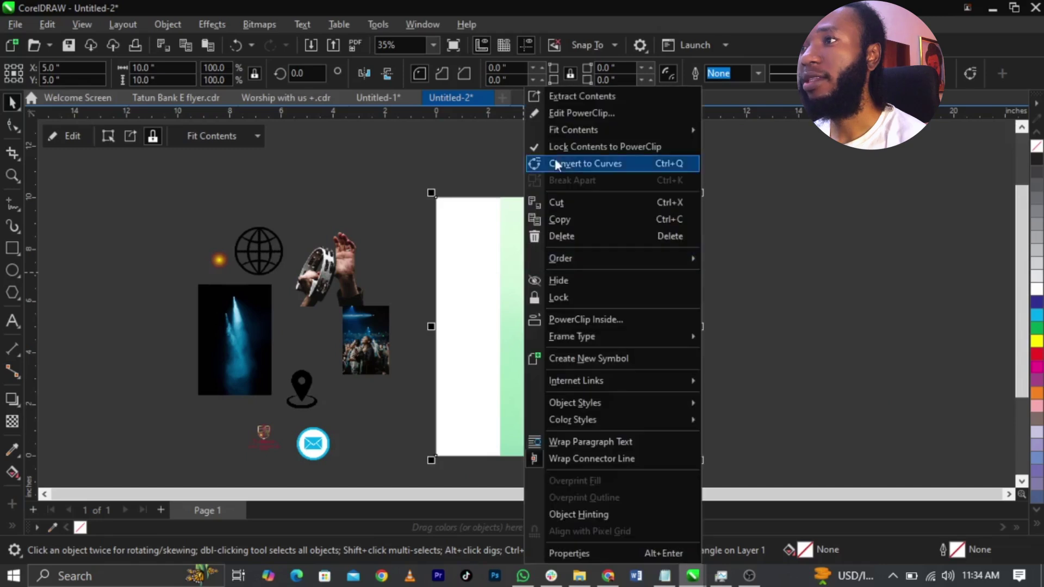
click(570, 119)
drag(651, 442, 580, 431)
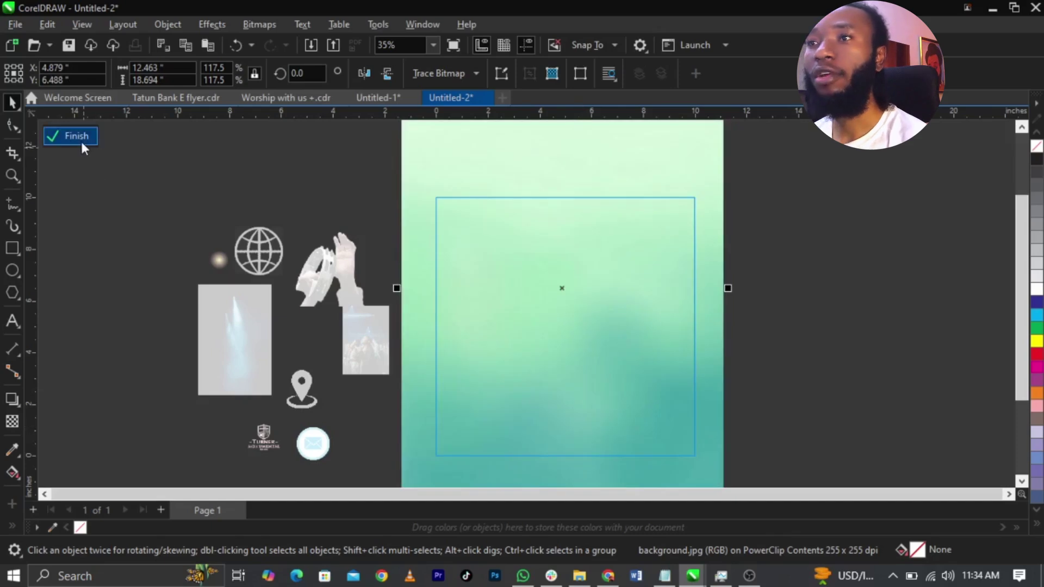
click(80, 139)
click(820, 392)
Step: Move the tambourine hands image onto the page's lower area and enlarge it to about 8.7 by 5.8 inches
drag(328, 281, 607, 419)
drag(627, 376, 681, 342)
drag(593, 462, 580, 433)
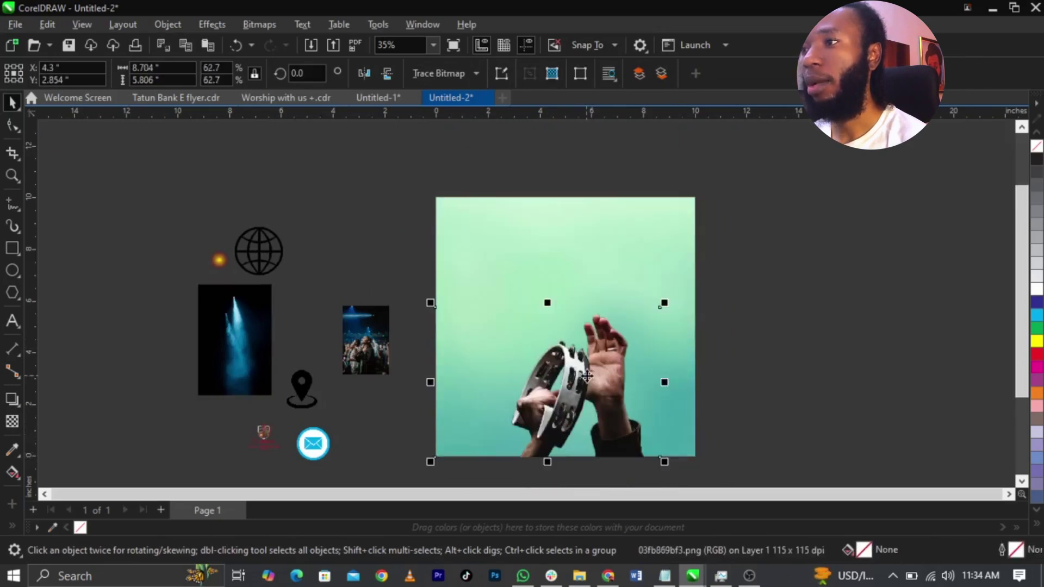
Step: Align the tambourine hands image to the bottom edge of the background frame and reselect it alone
shift+click(556, 270)
key(b)
click(823, 356)
click(586, 429)
scroll(585, 429, up, 2)
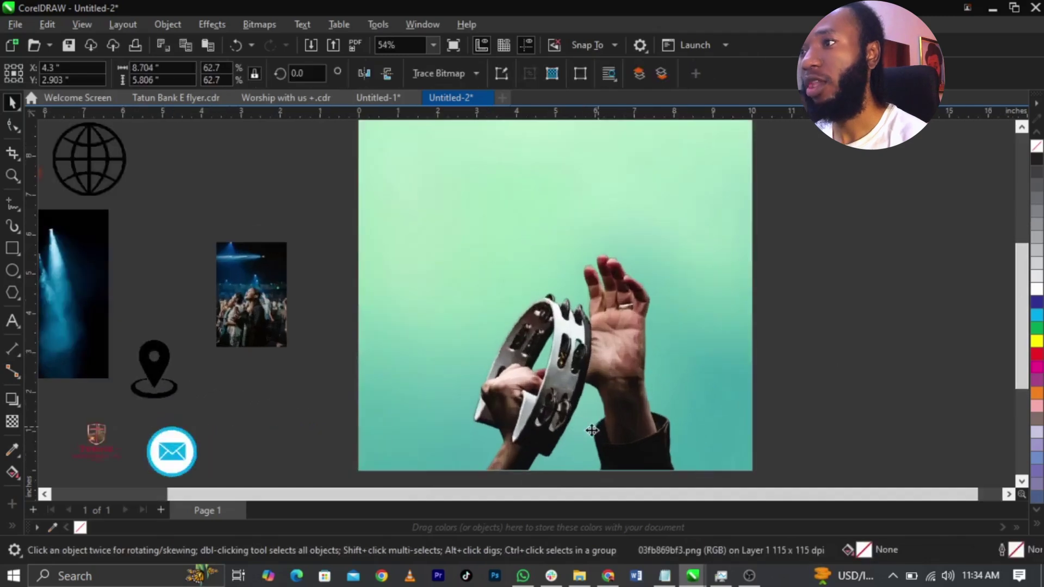
Step: Resize the tambourine hands image to about 8.4 by 5.6 inches and PowerClip it inside the background frame
drag(690, 238, 686, 242)
drag(639, 320, 639, 319)
right_click(605, 345)
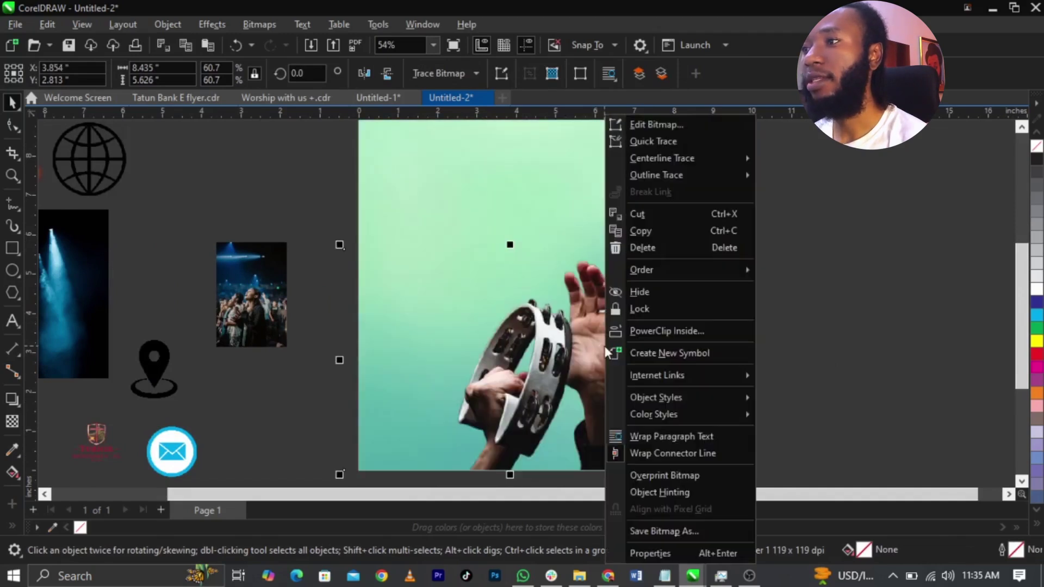
click(645, 331)
click(618, 201)
scroll(702, 326, down, 2)
key(Escape)
Step: Place the church logo at the top of the page, horizontally centred at about X 5.0 and Y 9.0 inches
scroll(718, 310, up, 1)
click(231, 418)
drag(231, 418, 583, 176)
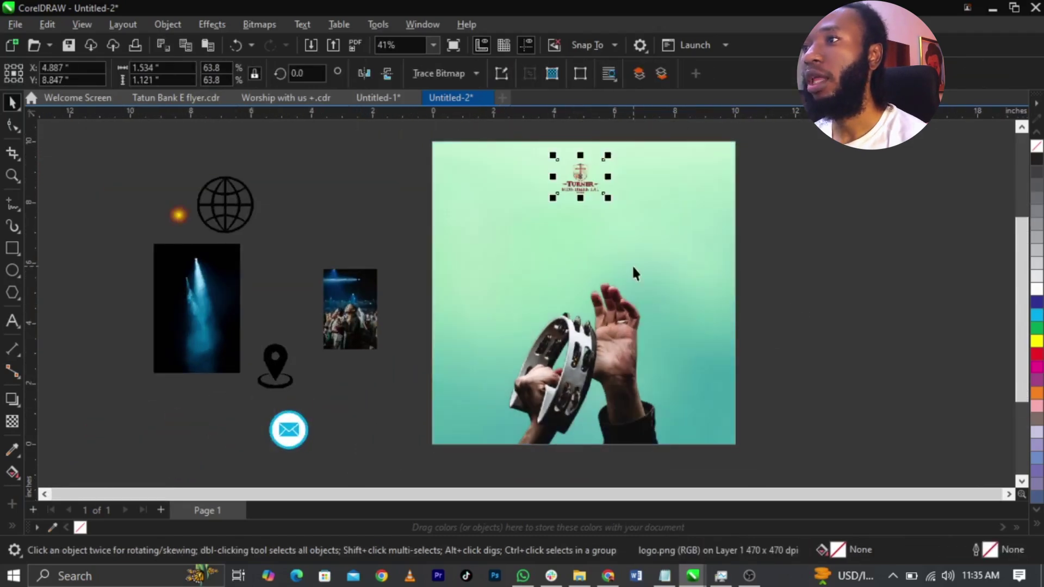
click(865, 300)
scroll(560, 149, up, 4)
drag(616, 248, 616, 229)
scroll(652, 225, down, 3)
click(841, 268)
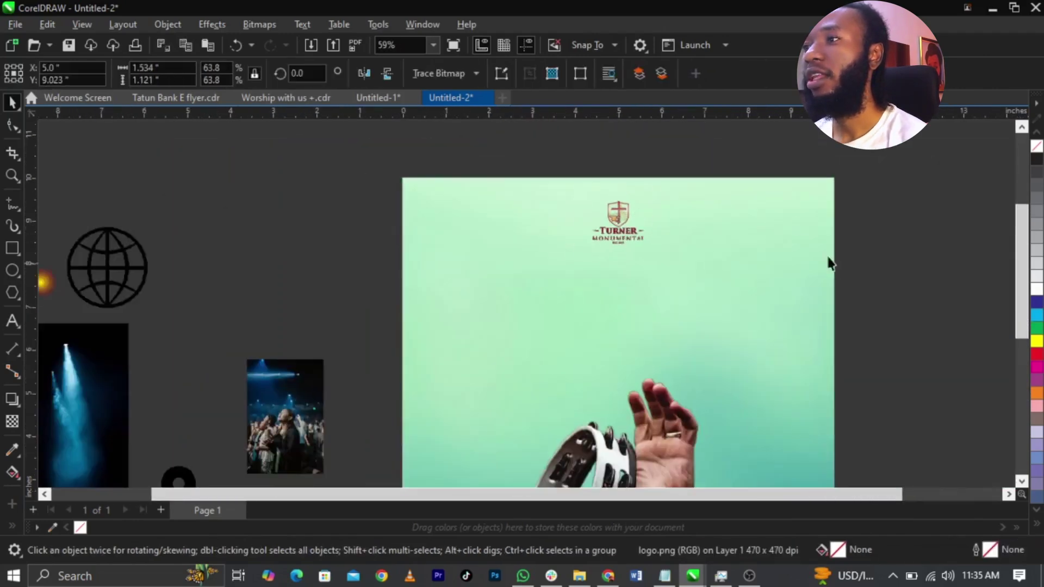
Step: Switch to the Notepad text file, copy the line "Worship with us" and return to the flyer
scroll(842, 268, down, 1)
key(z)
drag(858, 168, 387, 479)
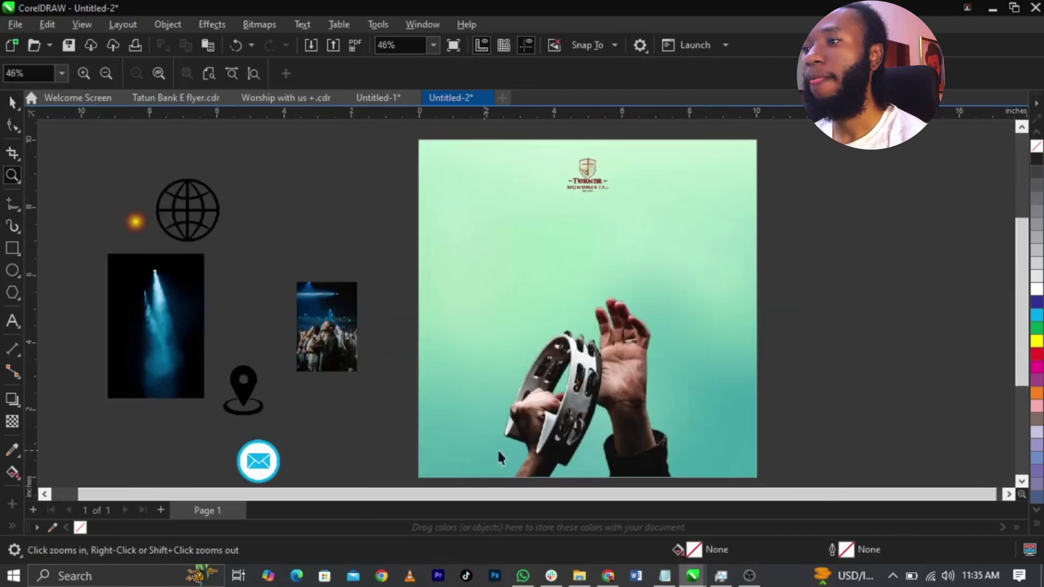
key(space)
click(665, 576)
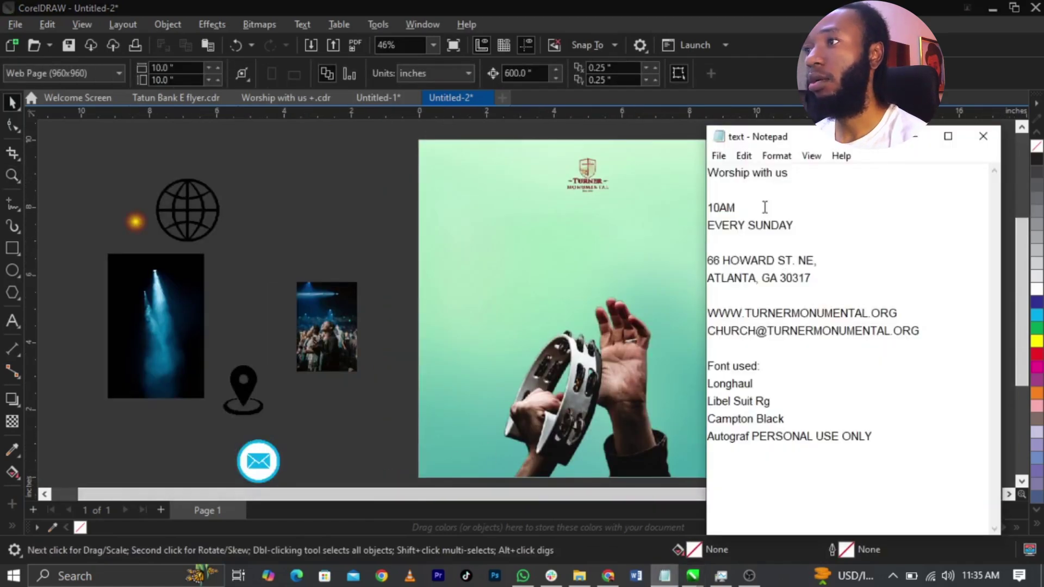
drag(791, 173, 701, 173)
key(ctrl+c)
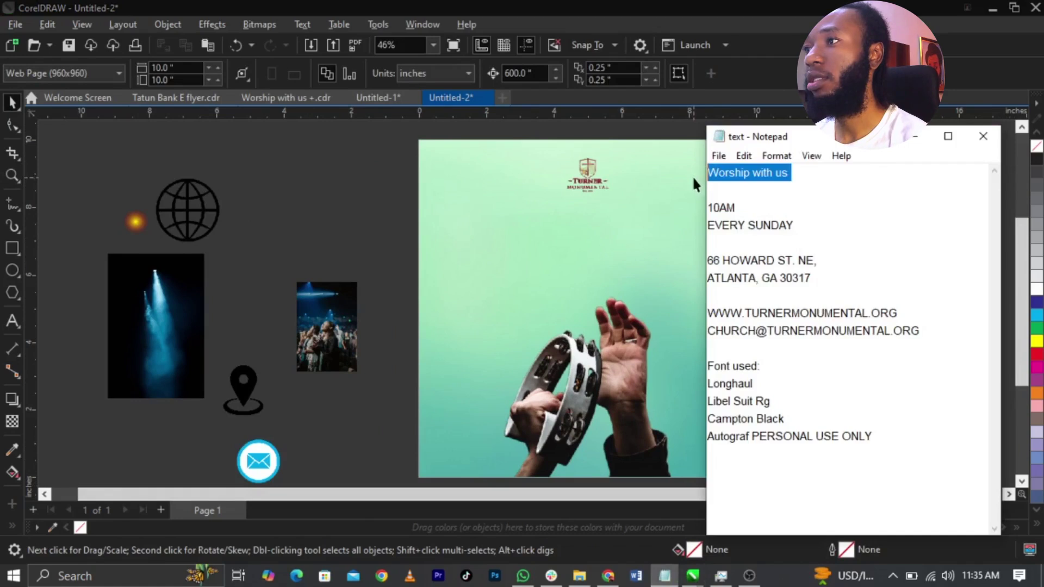
click(342, 242)
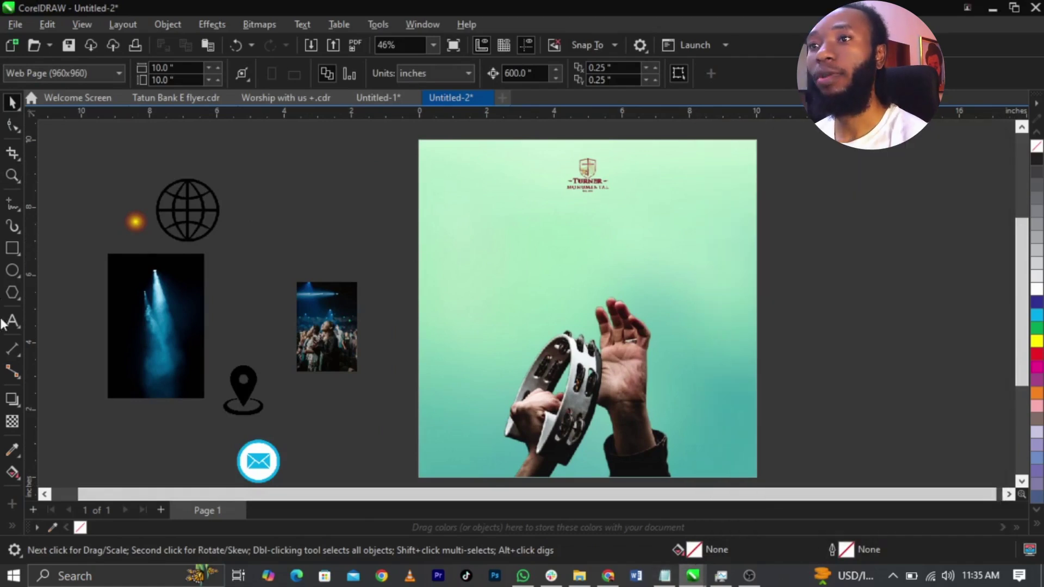
Step: Add the copied "Worship with us" as artistic text on the page and move it beneath the logo
click(13, 321)
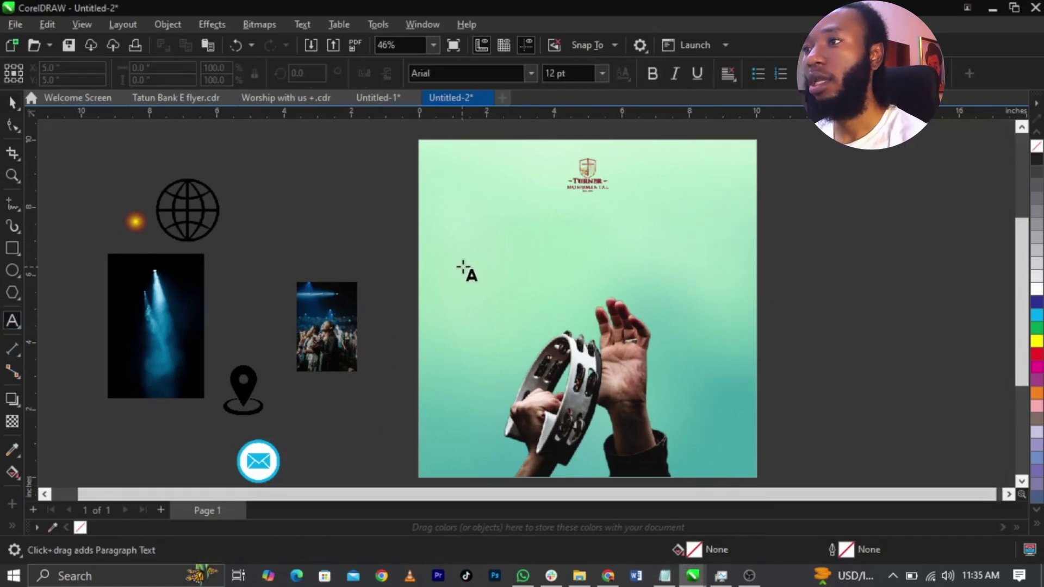
click(486, 249)
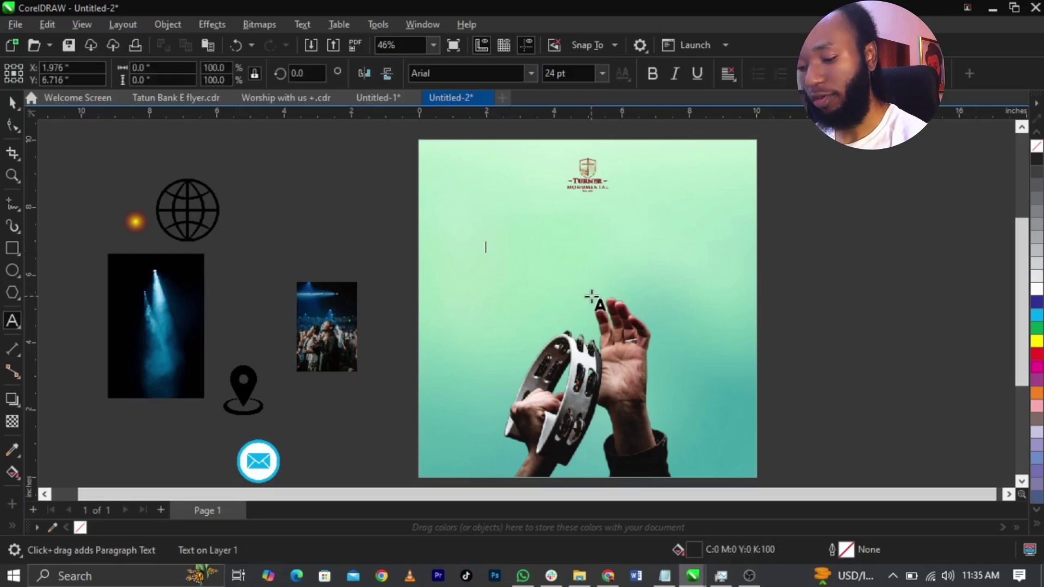
key(ctrl+v)
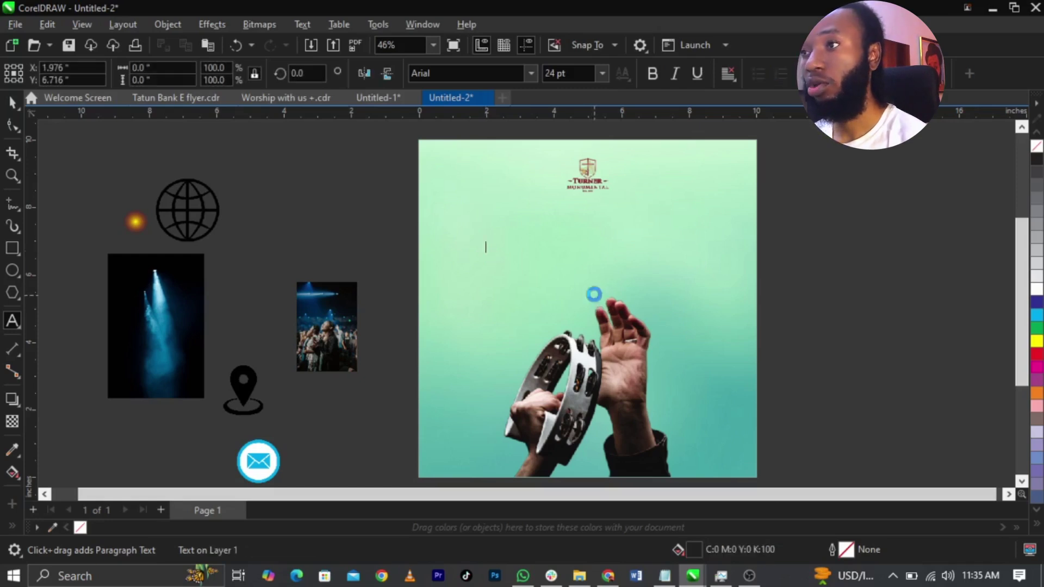
key(ctrl+space)
scroll(549, 188, up, 1)
drag(525, 283, 607, 262)
Step: Split the heading into two lines before "with" and break it apart into separate text objects
double_click(607, 263)
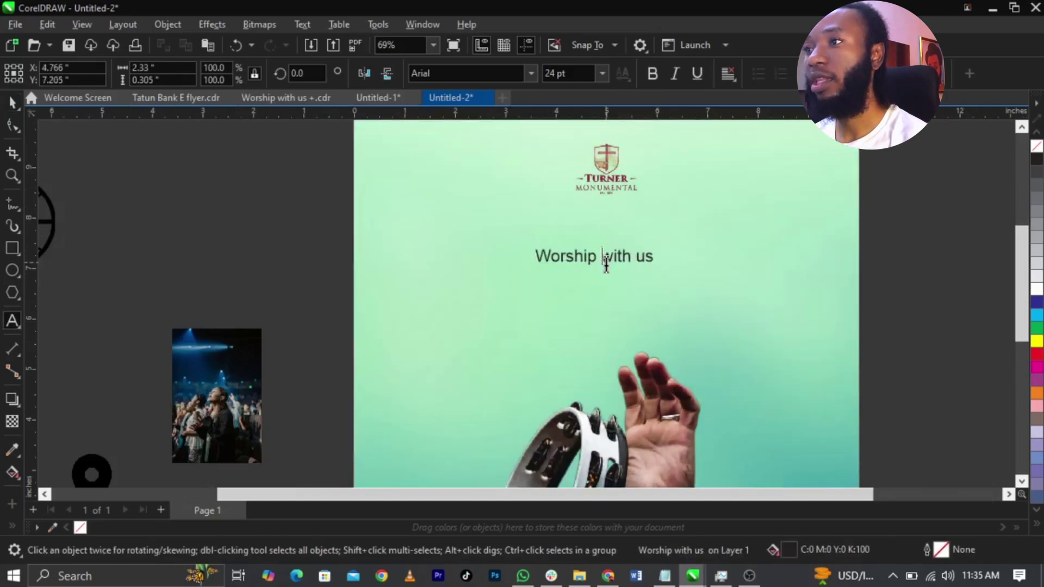
scroll(605, 261, up, 2)
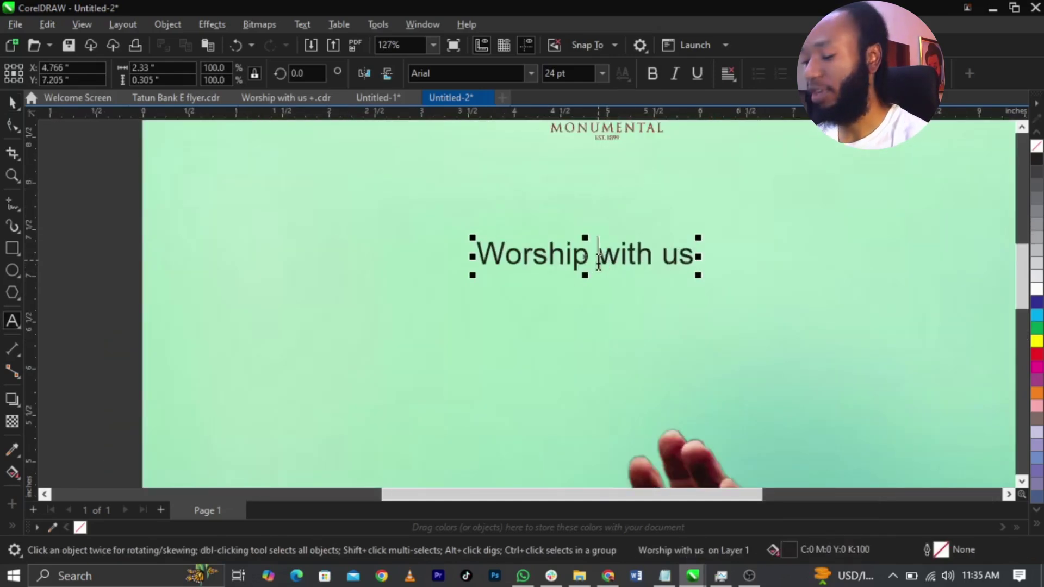
click(599, 263)
key(Return)
key(ctrl+space)
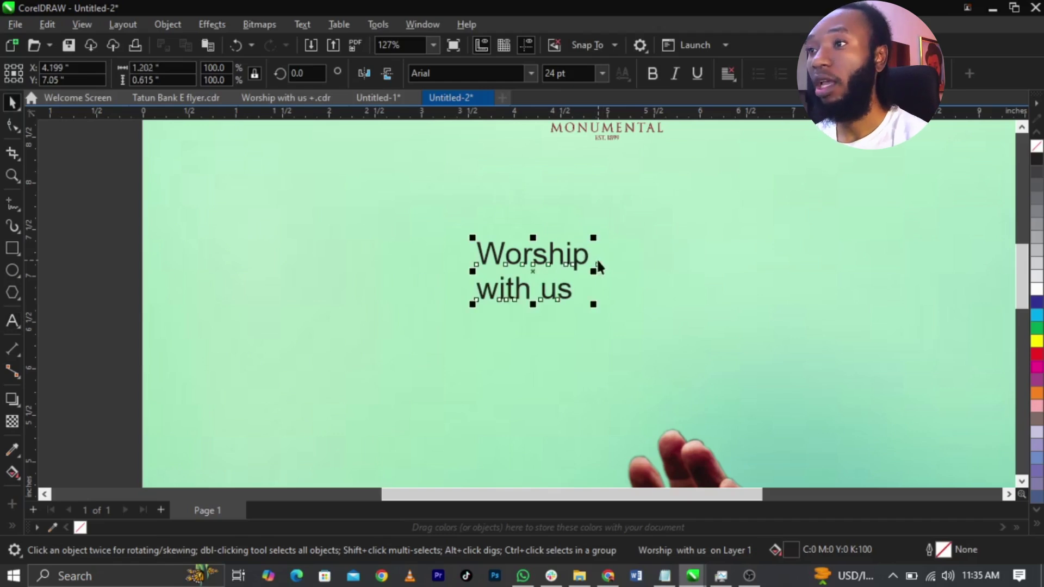
key(ctrl+k)
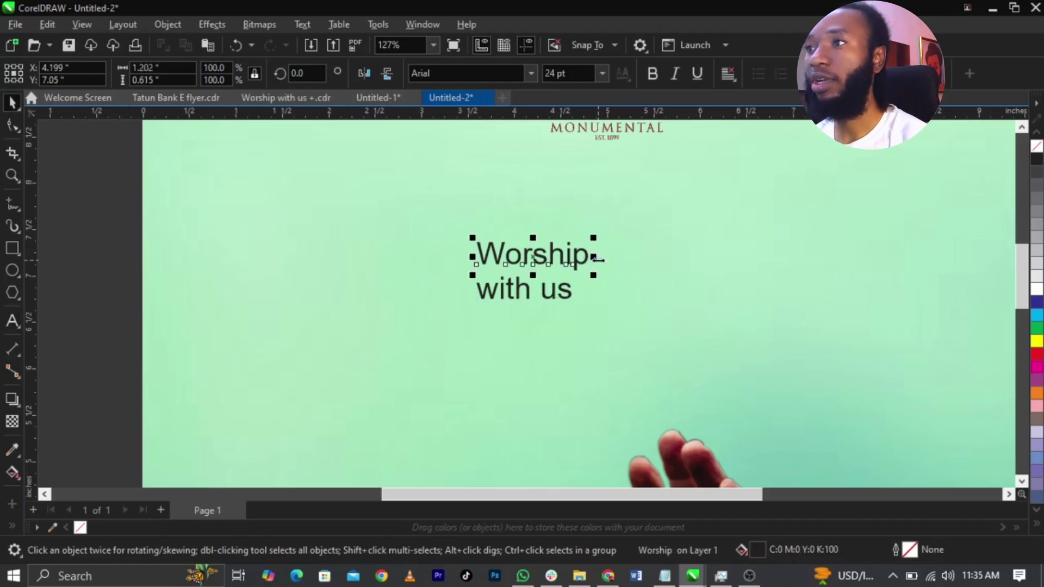
Step: Copy the font name Longhaul from the Notepad file and apply that font to the "Worship" text
click(664, 576)
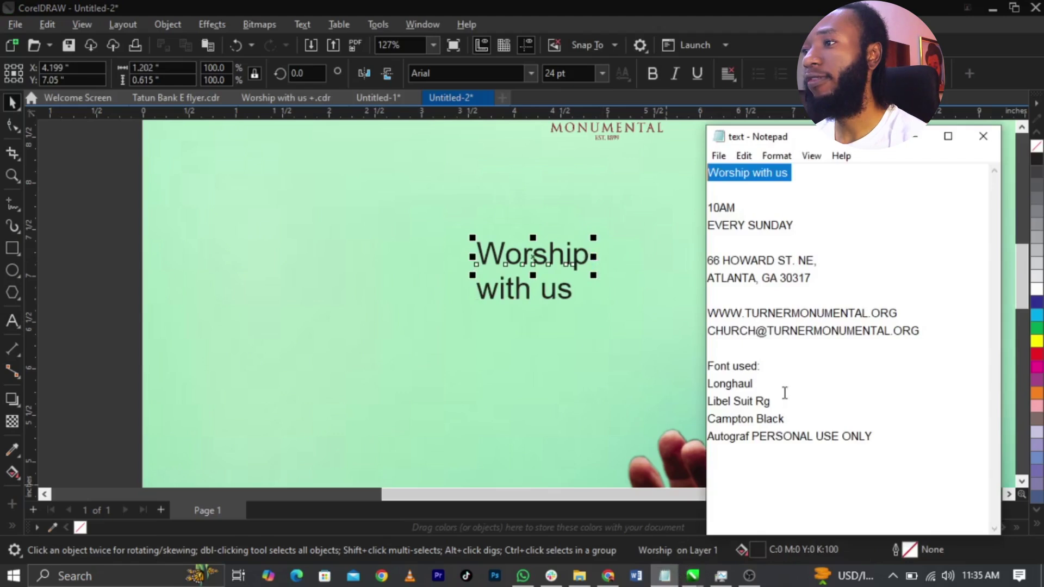
drag(784, 387, 691, 387)
key(ctrl+c)
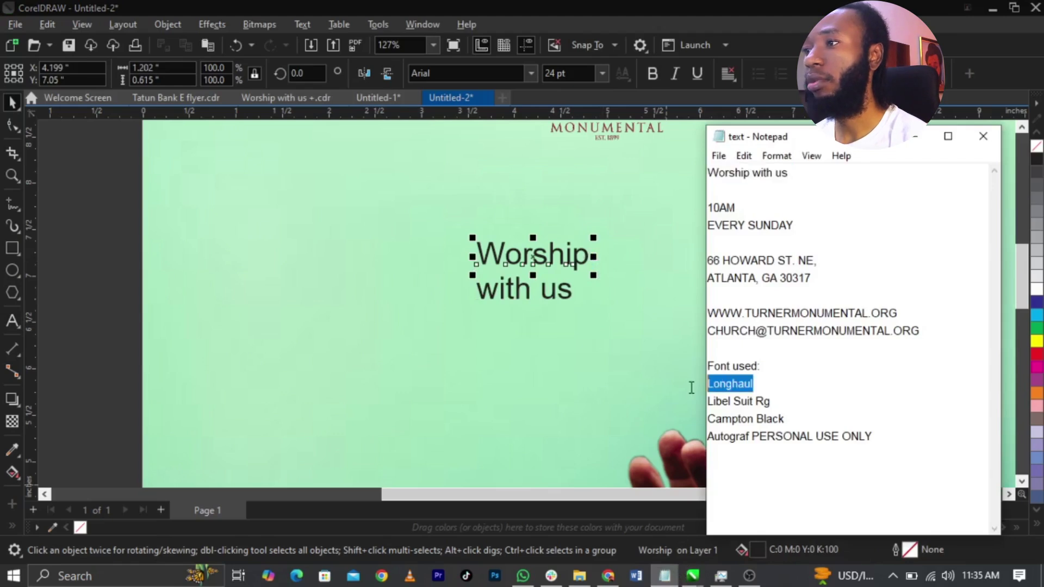
click(557, 251)
click(489, 73)
key(ctrl+v)
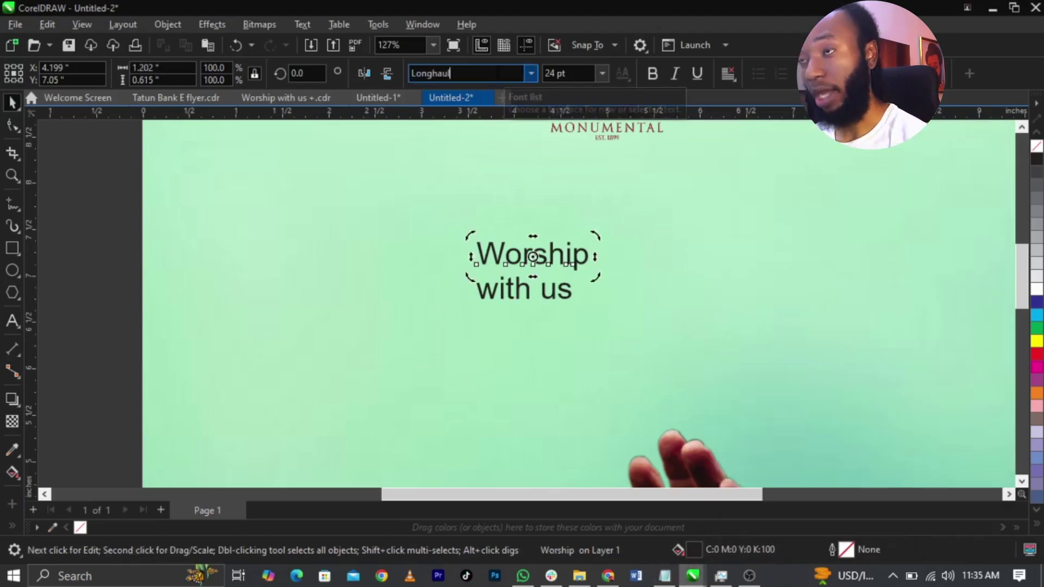
key(Return)
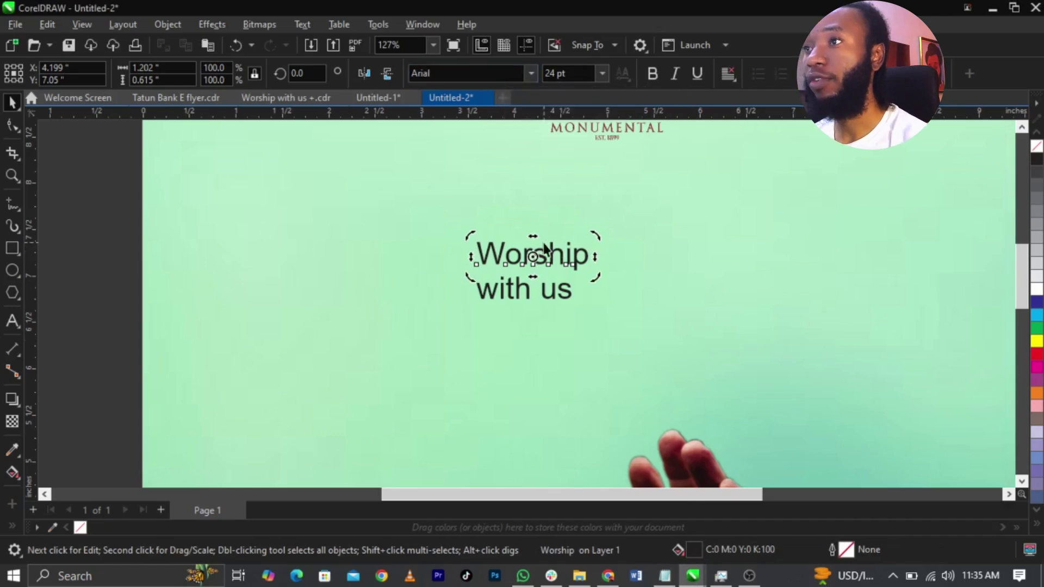
click(488, 75)
key(ctrl+v)
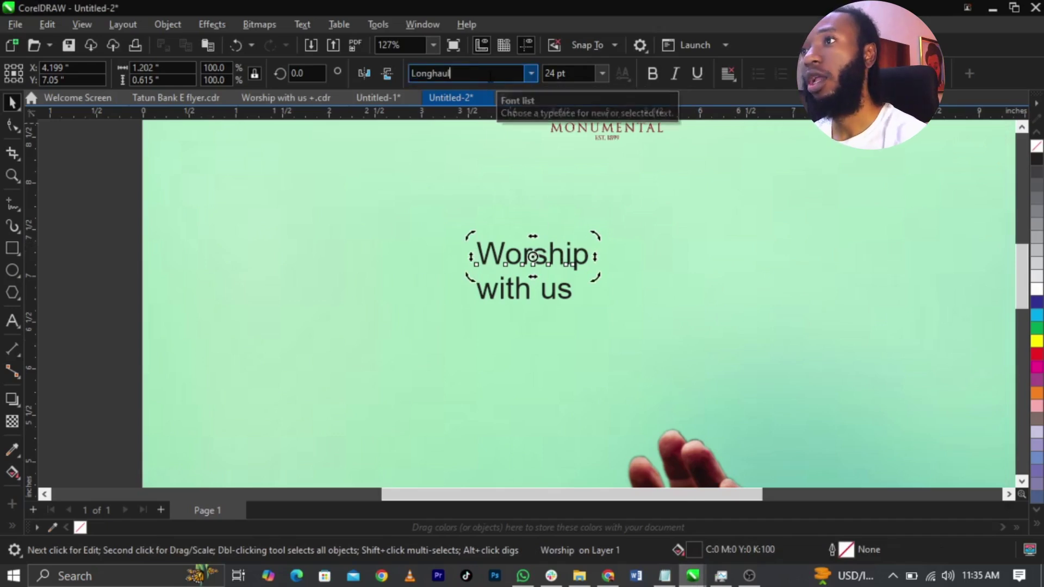
key(Return)
click(537, 255)
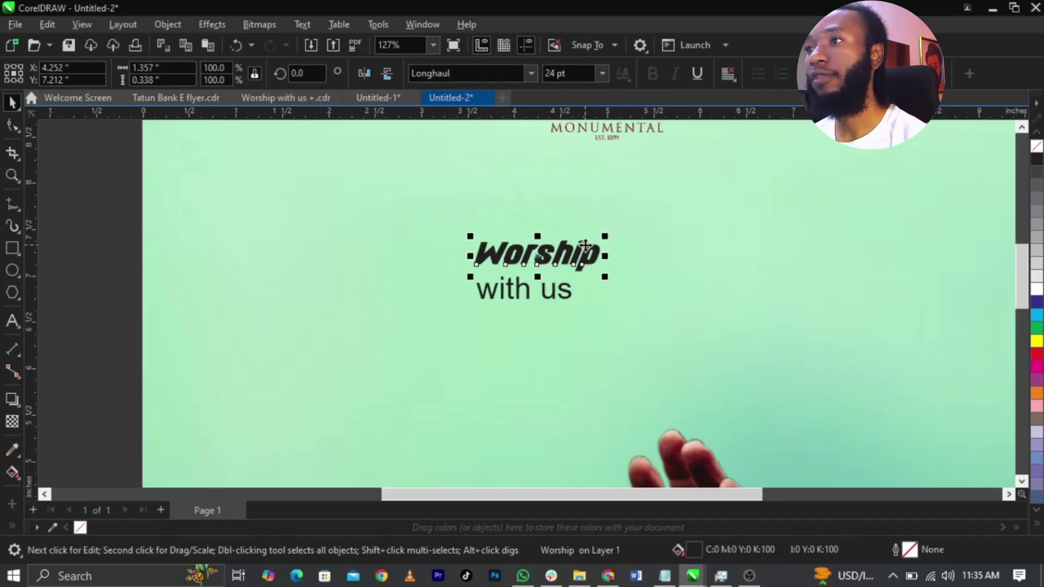
Step: Centre "Worship" horizontally on the background and enlarge it to about 5.7 by 1.4 inches
drag(605, 234, 741, 186)
scroll(772, 218, down, 1)
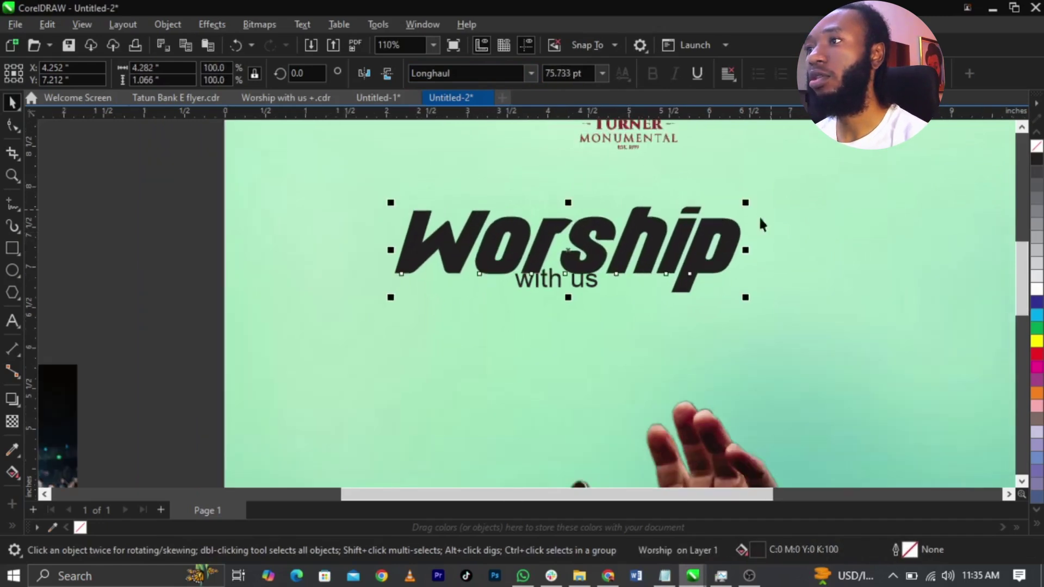
scroll(521, 239, down, 2)
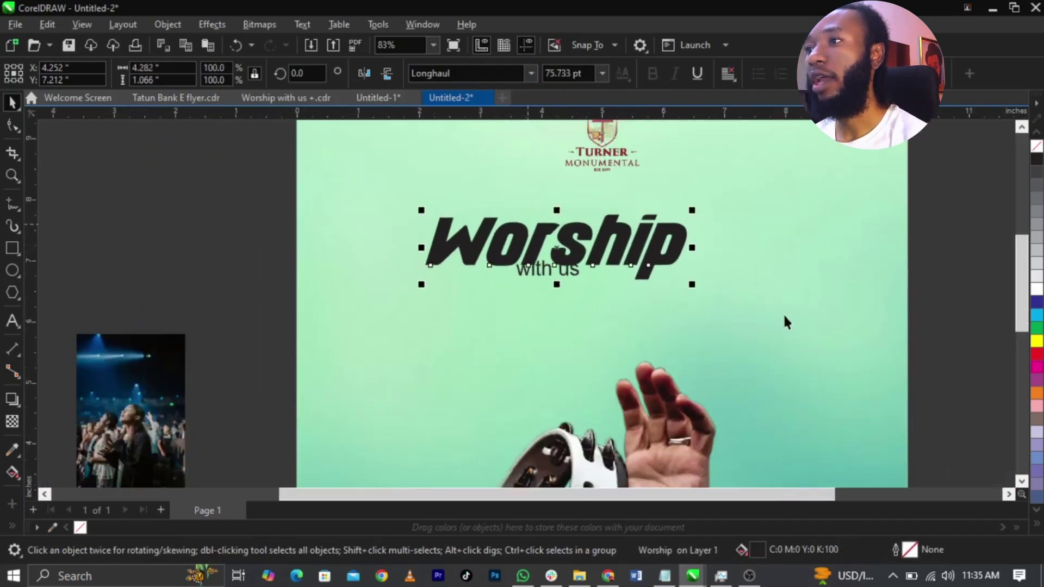
shift+click(801, 294)
key(c)
click(938, 301)
click(720, 249)
drag(737, 284, 781, 296)
drag(746, 265, 746, 260)
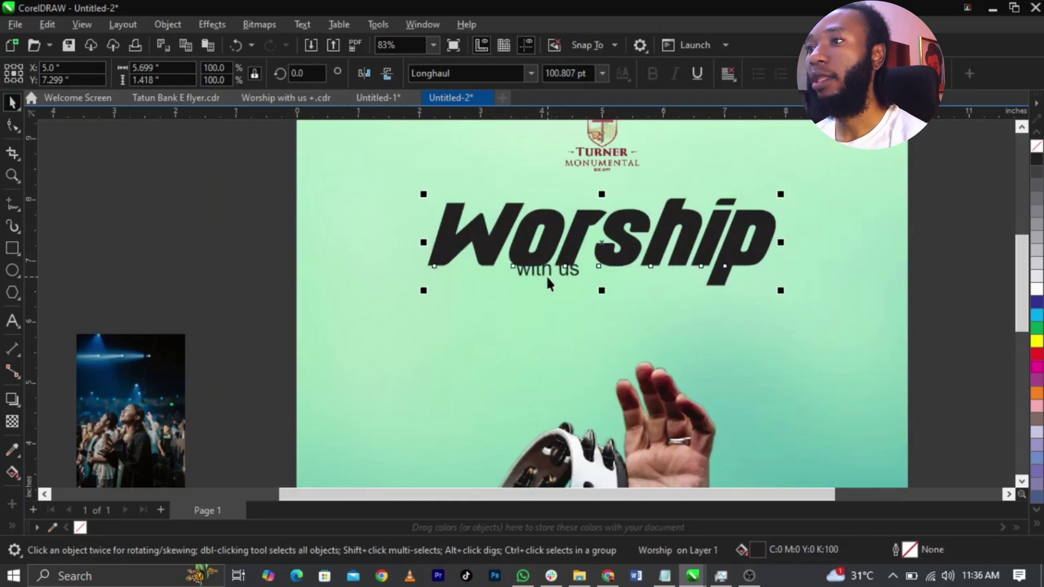
Step: Move "with us" below "Worship", set its font to Longhaul and enlarge it to about 3.8 by 0.8 inches
drag(546, 275, 546, 289)
click(529, 76)
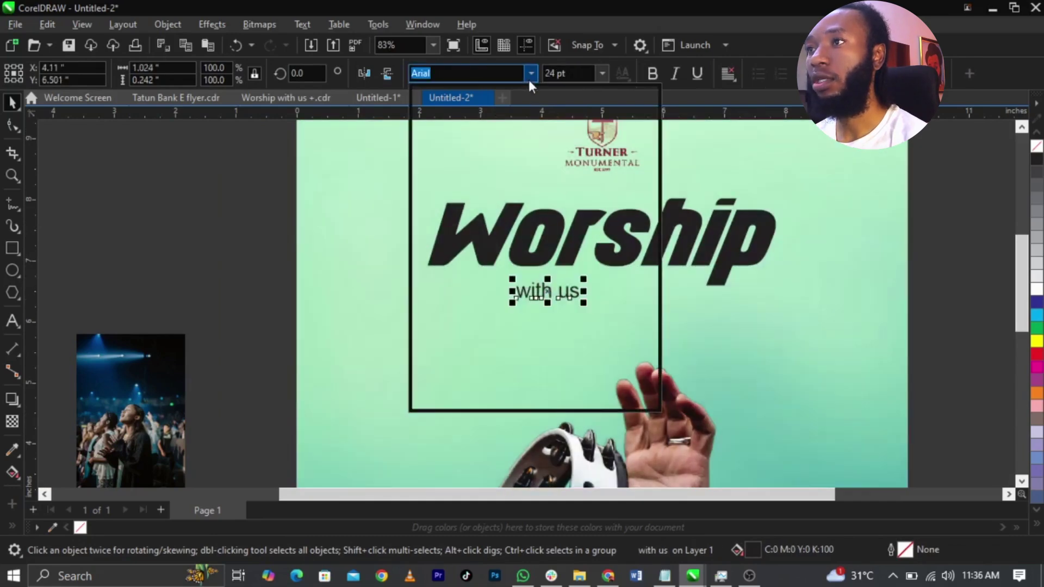
click(520, 119)
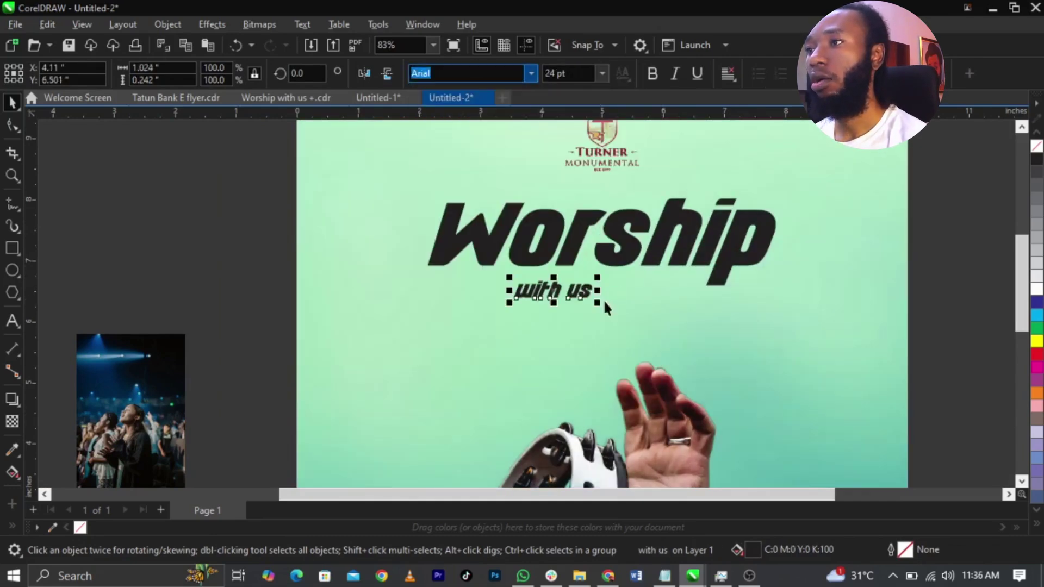
drag(601, 305, 686, 308)
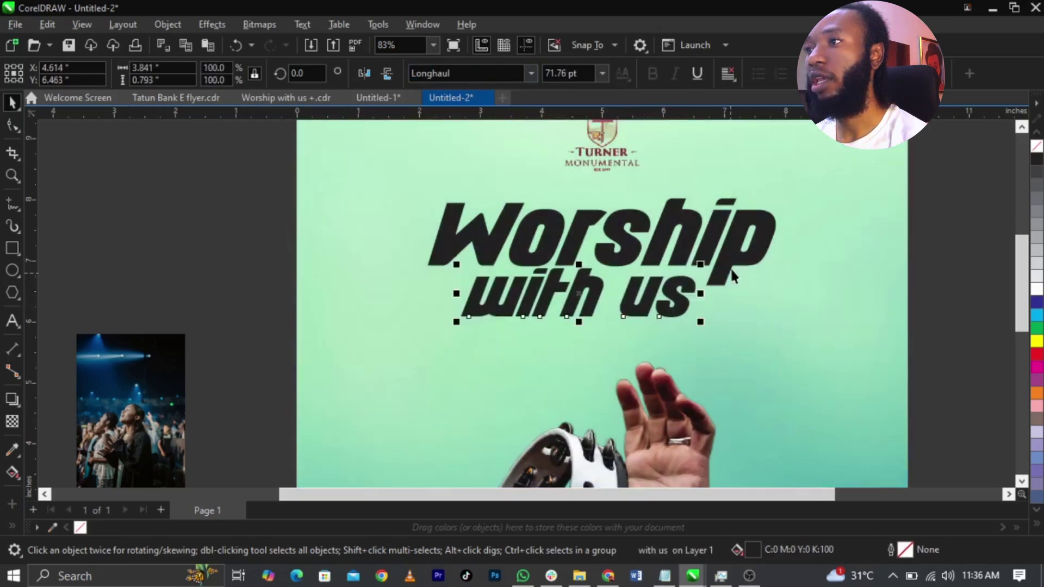
Step: Change the case of the "Worship" text to UPPERCASE
double_click(732, 272)
key(ctrl+a)
key(shift+F3)
click(507, 272)
click(497, 338)
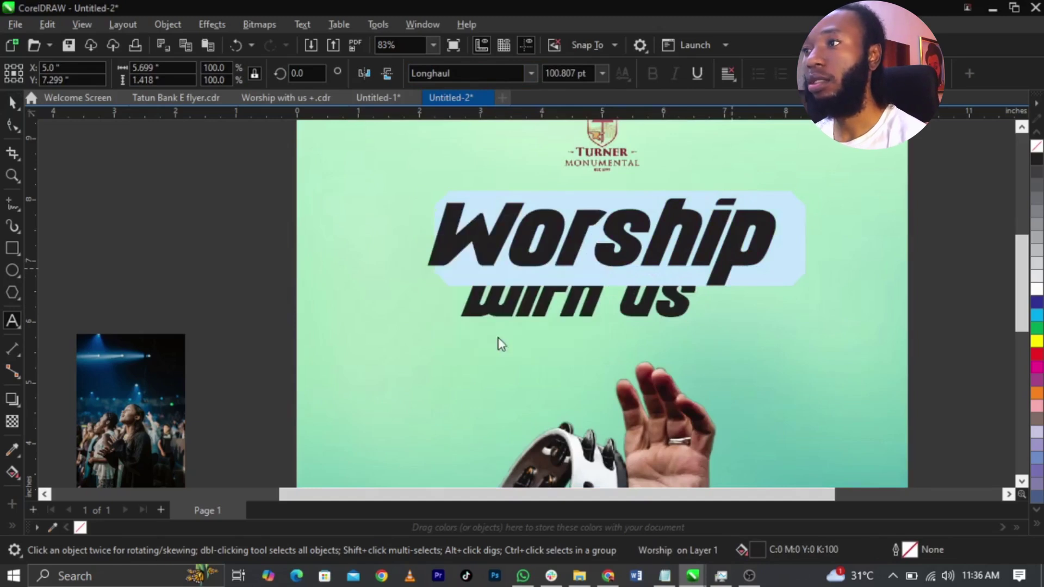
Step: Change the case of the "with us" text to UPPERCASE
click(640, 309)
key(ctrl+a)
key(shift+F3)
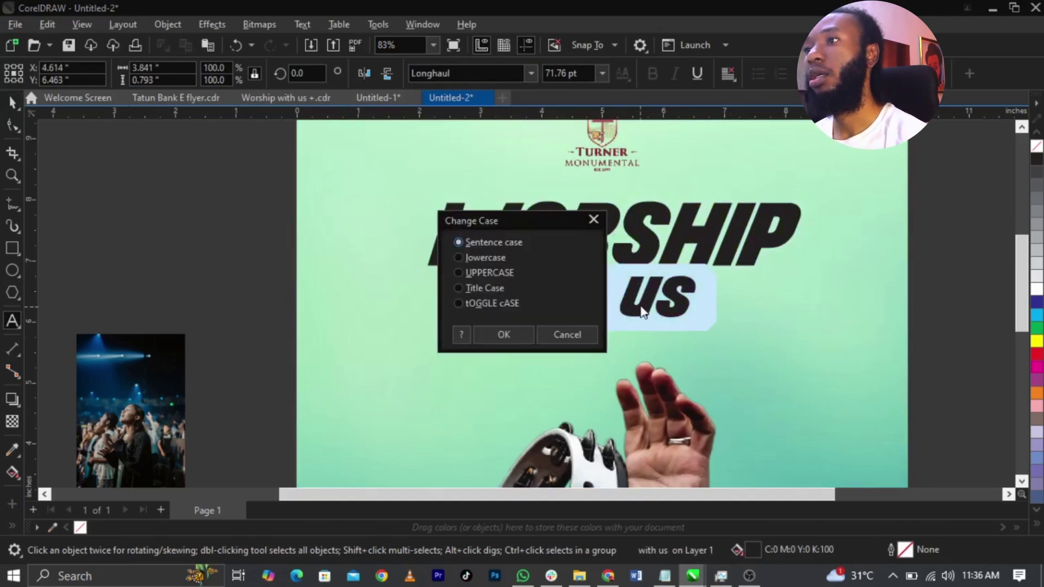
click(475, 276)
click(498, 326)
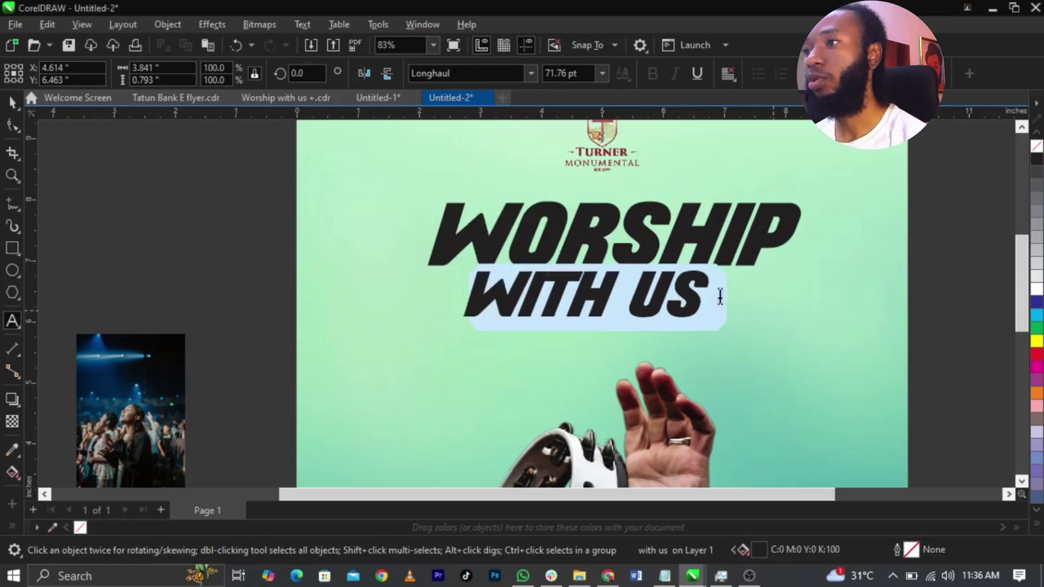
Step: Centre WORSHIP and WITH US horizontally on each other and on the background frame
scroll(678, 280, up, 2)
shift+click(715, 242)
key(c)
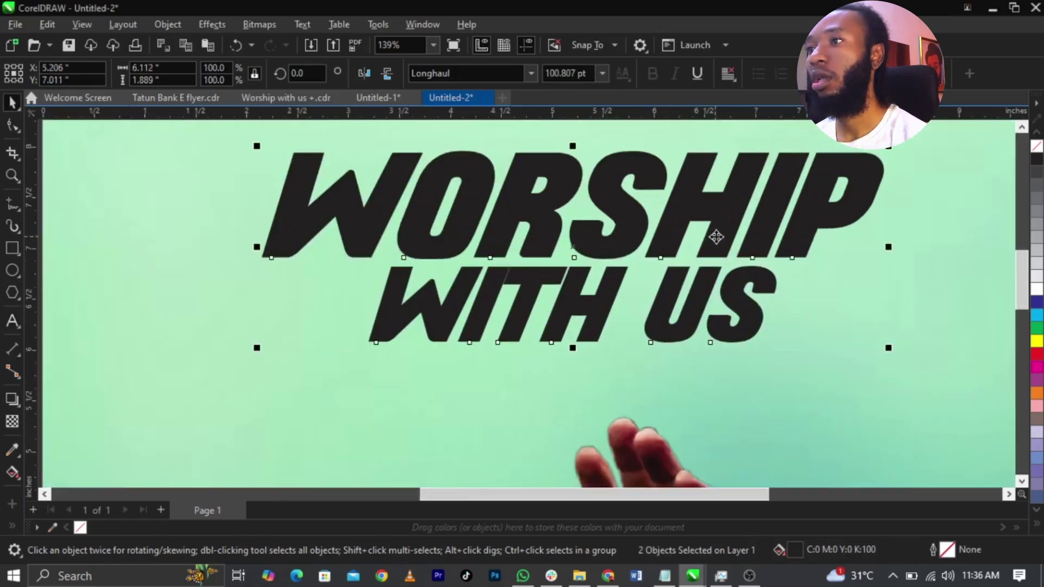
shift+click(788, 398)
key(c)
scroll(710, 280, down, 3)
Step: Select both heading lines, shift them slightly down and enlarge them together to about 6.6 by 2.0 inches
drag(963, 219, 450, 330)
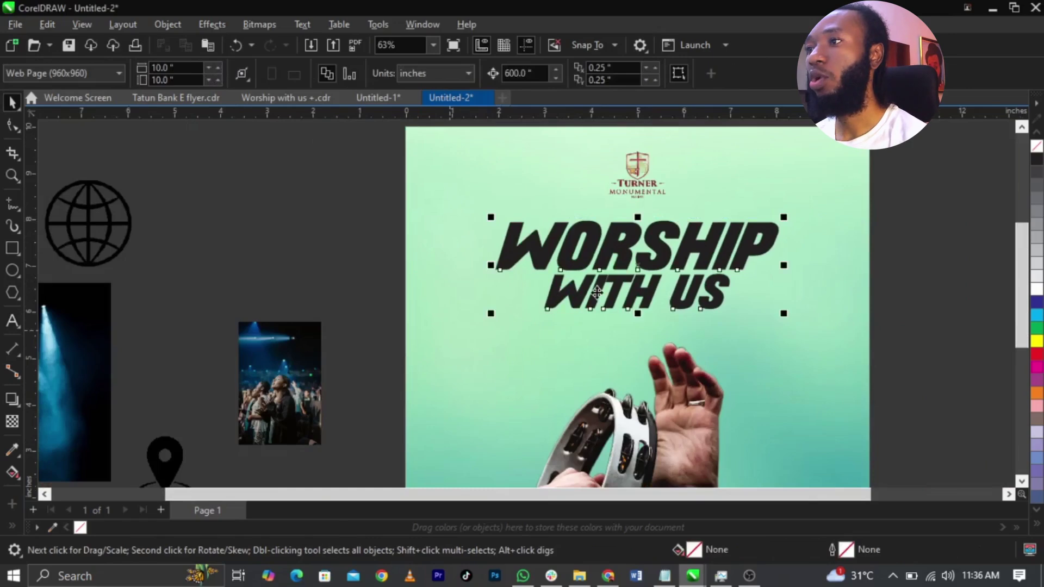
scroll(597, 294, up, 2)
drag(620, 291, 620, 299)
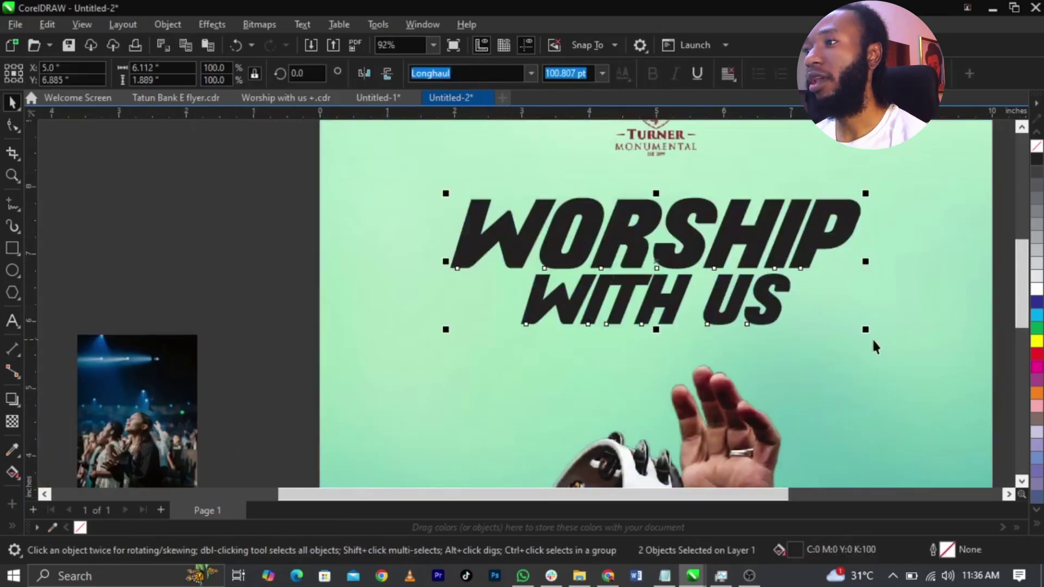
drag(866, 330, 874, 356)
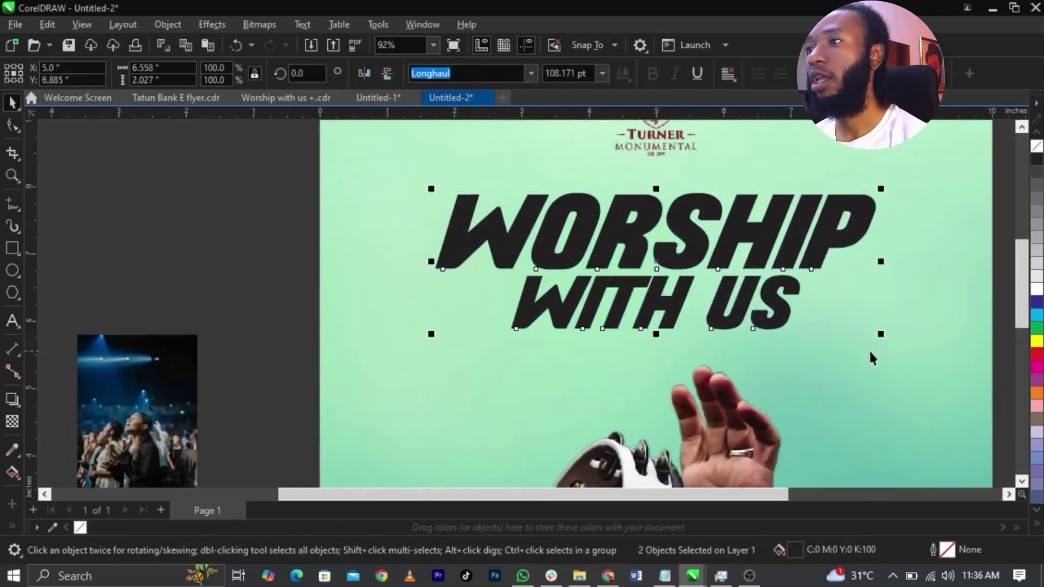
Step: Fill both heading lines, WORSHIP and WITH US, with pure black #000000 using the RGB color model
shift+click(869, 379)
click(817, 318)
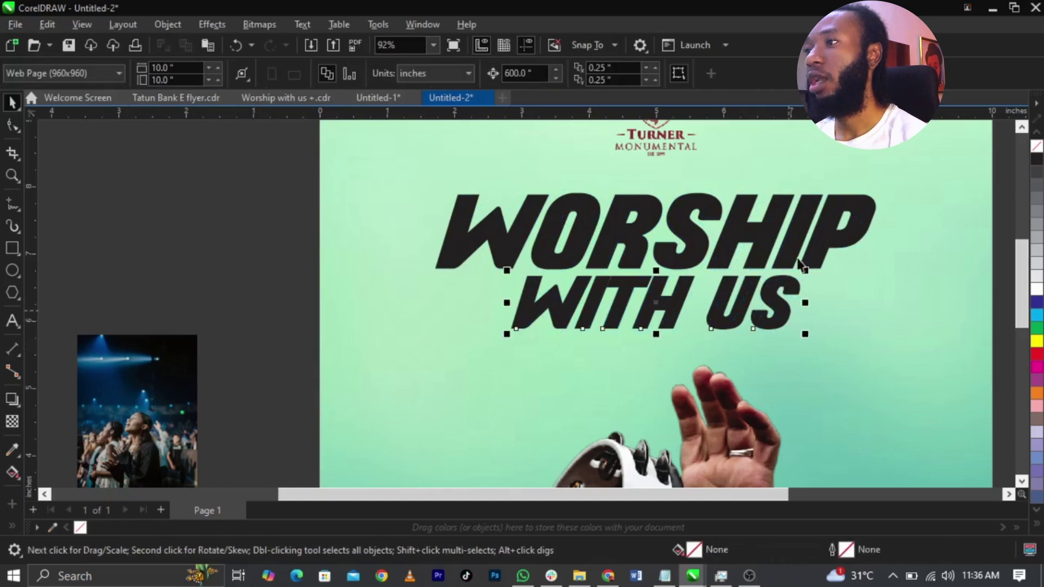
shift+click(813, 251)
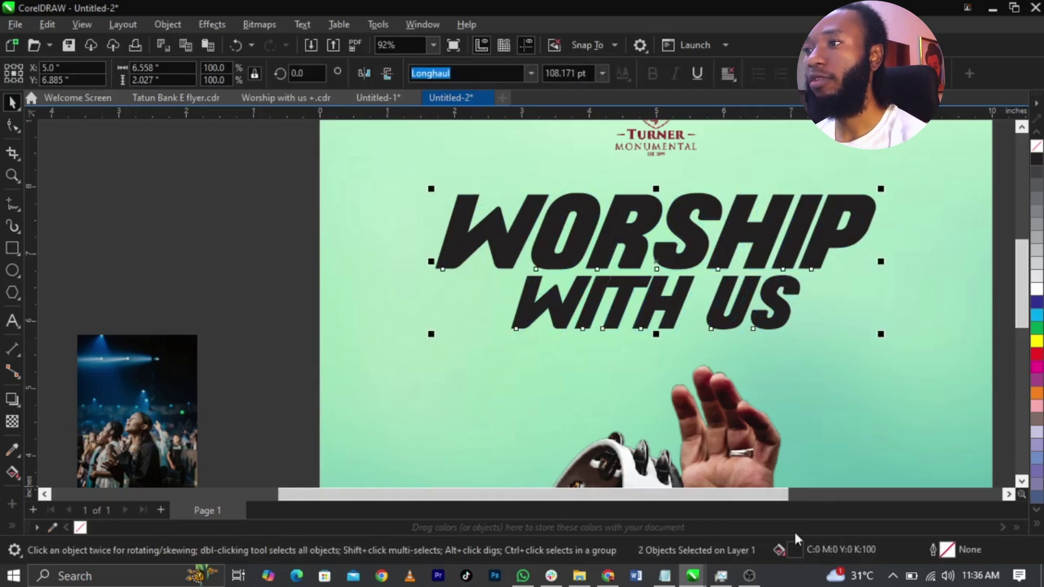
key(shift+F11)
drag(402, 68, 150, 49)
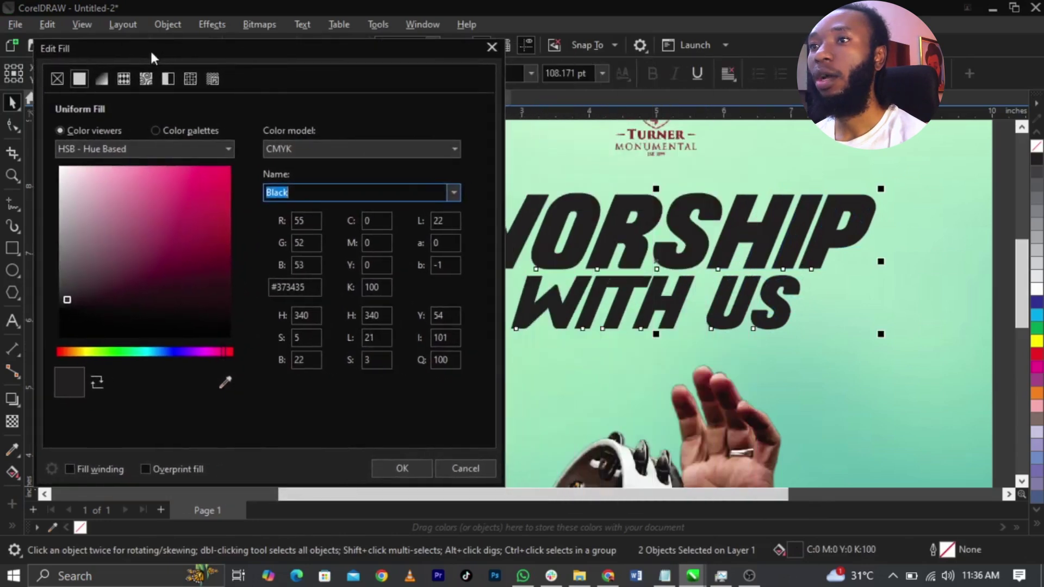
click(286, 150)
click(286, 178)
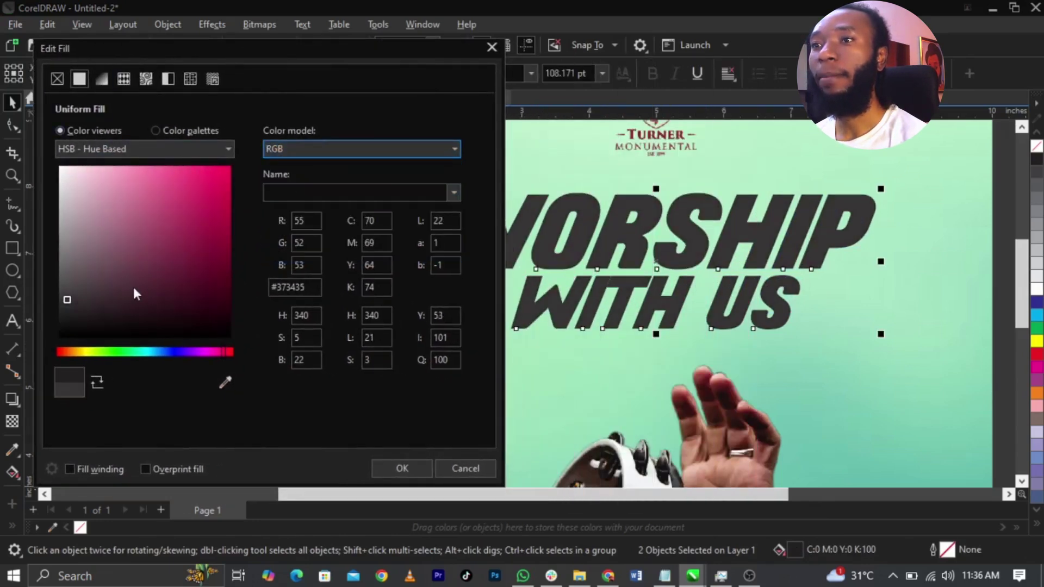
drag(40, 359, 21, 372)
click(400, 468)
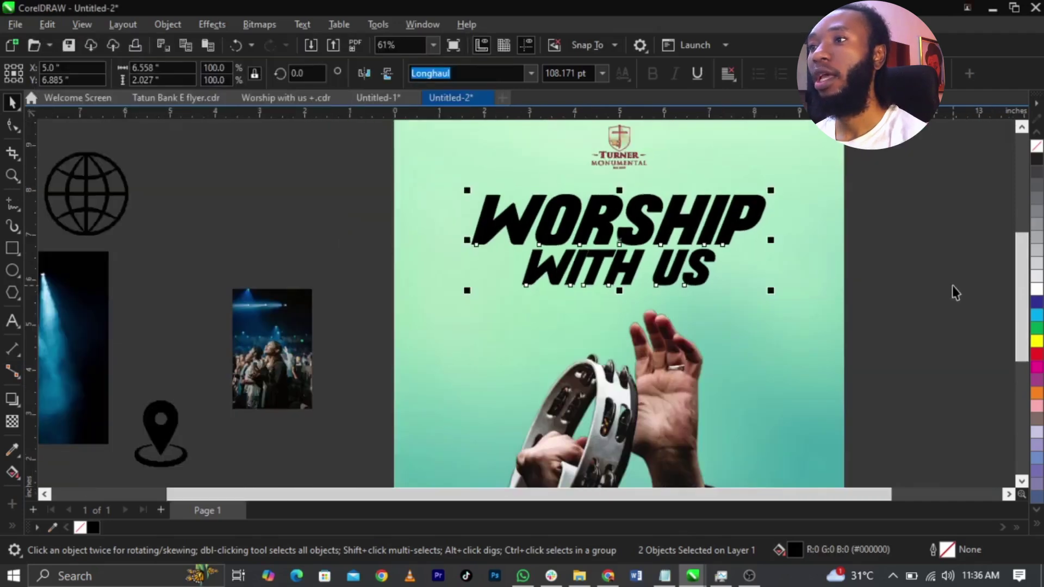
click(955, 292)
Step: Move the yellow glow image onto the heading, bring it to the front and enlarge it to about 6.9 by 3.9 inches
scroll(597, 260, down, 1)
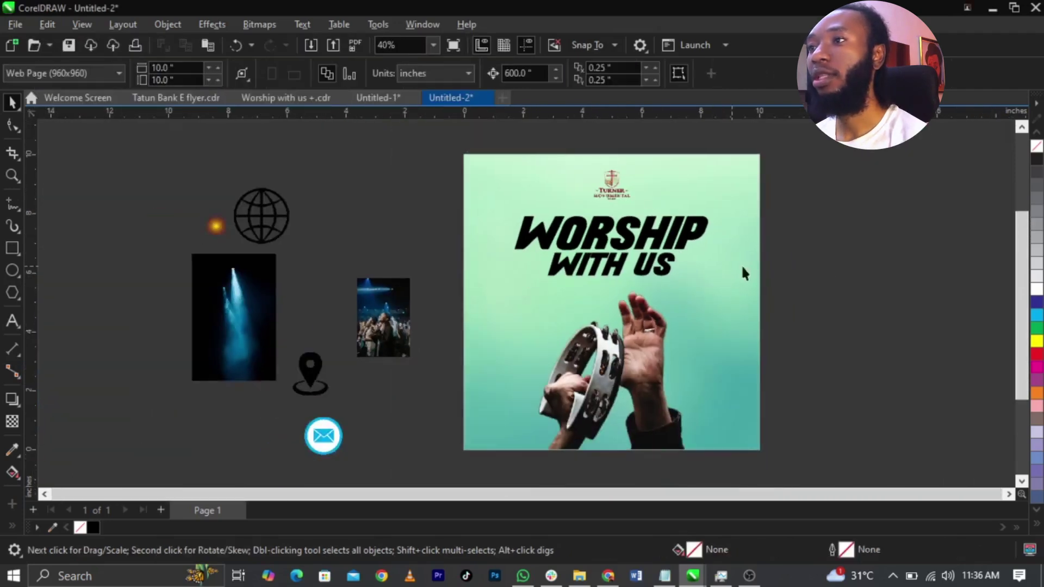
key(z)
drag(186, 143, 892, 381)
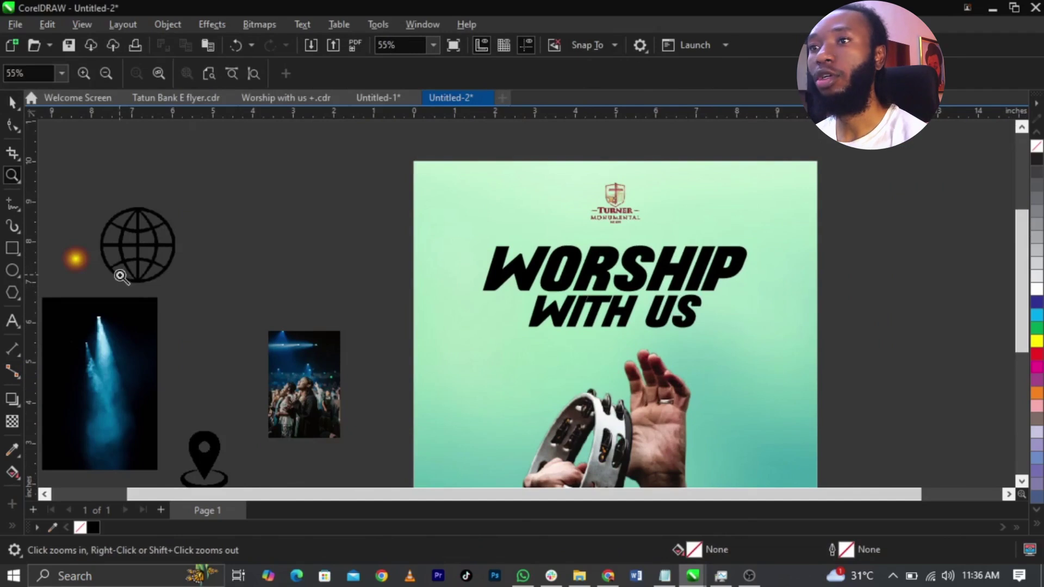
key(space)
drag(84, 272, 717, 223)
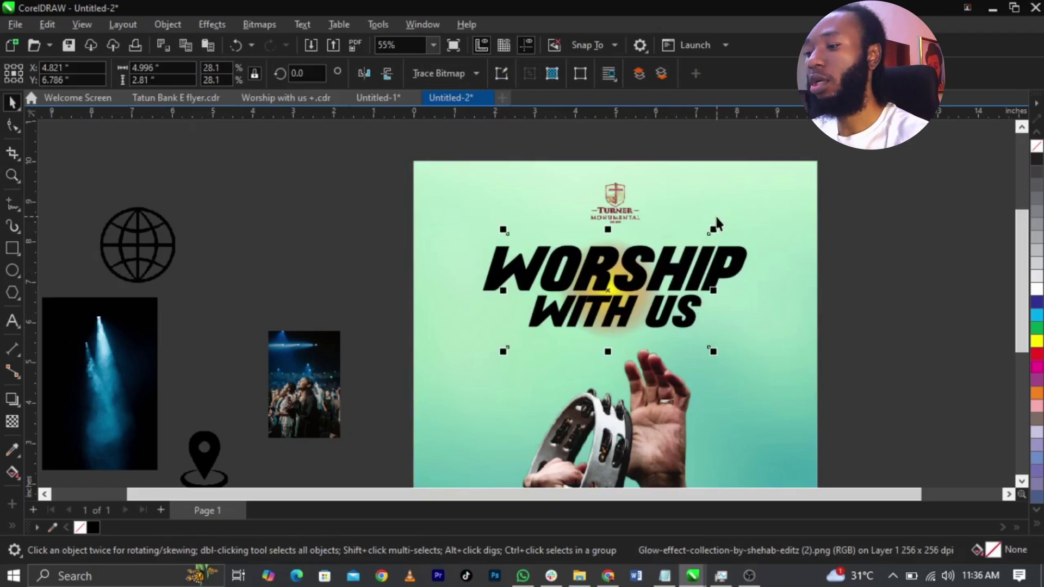
key(shift+Page_Up)
drag(713, 227, 753, 208)
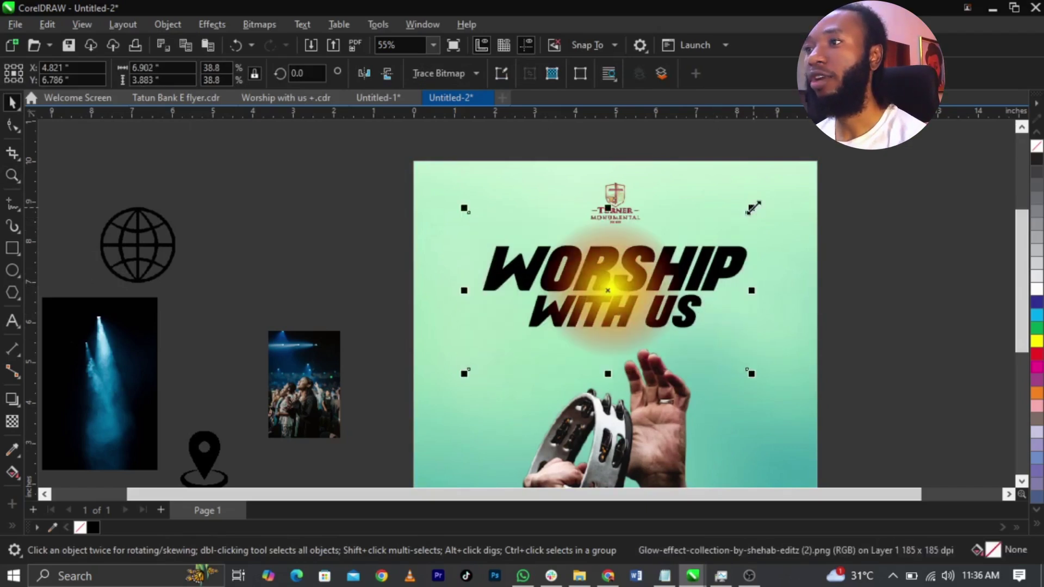
Step: Set the glow image's merge mode to Screen and shift it slightly up over the heading
click(12, 423)
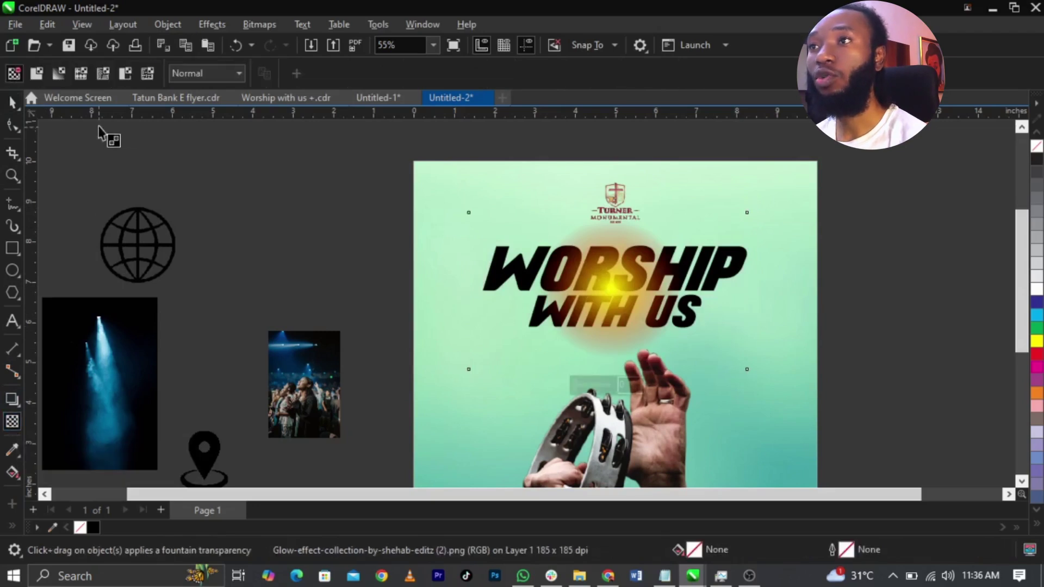
click(188, 71)
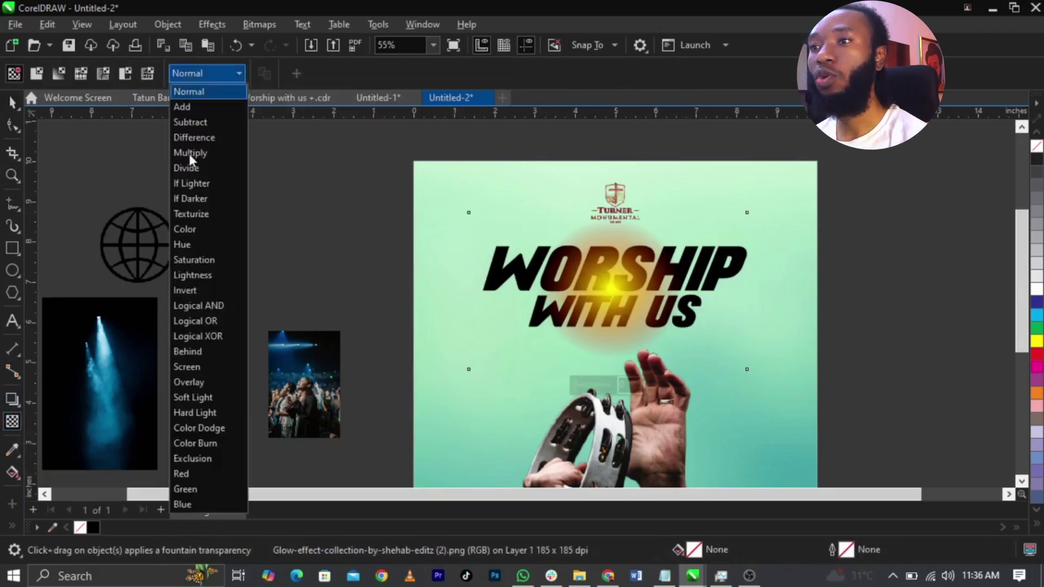
click(177, 367)
key(space)
drag(647, 287, 647, 280)
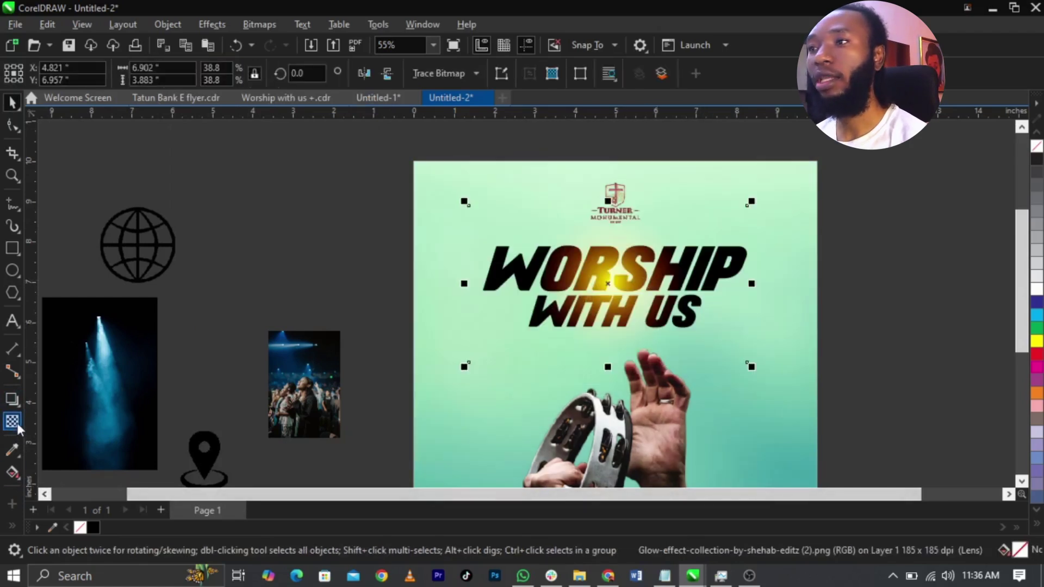
Step: Apply a uniform transparency of 17 to the glow image on the heading
click(12, 422)
drag(578, 377, 582, 376)
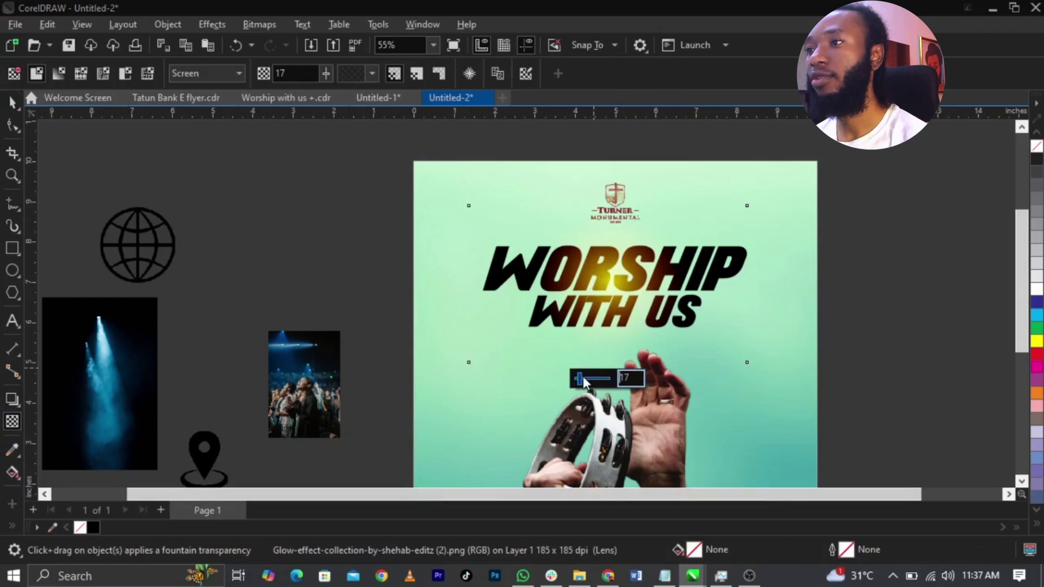
key(space)
Step: Place a copy of the glow image over the tambourine hands, enlarge it and adjust its position
scroll(620, 278, down, 2)
drag(617, 280, 622, 383)
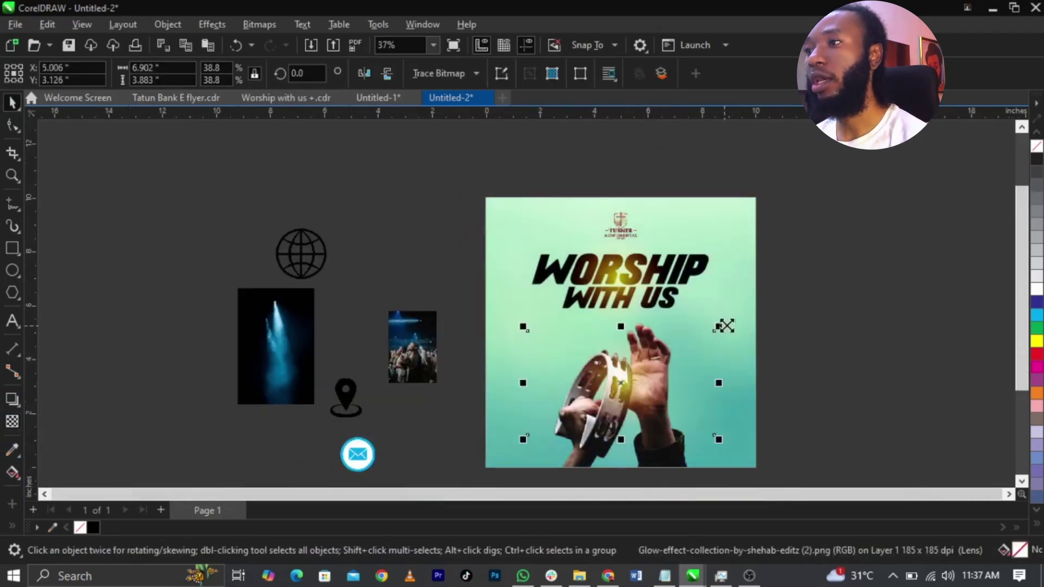
drag(721, 327, 789, 288)
mouse_move(662, 382)
mouse_down()
mouse_move(661, 352)
mouse_move(659, 367)
mouse_up()
Step: PowerClip the enlarged glow copy inside the green background frame
right_click(659, 367)
click(694, 328)
click(751, 234)
click(345, 321)
key(z)
drag(256, 203, 848, 452)
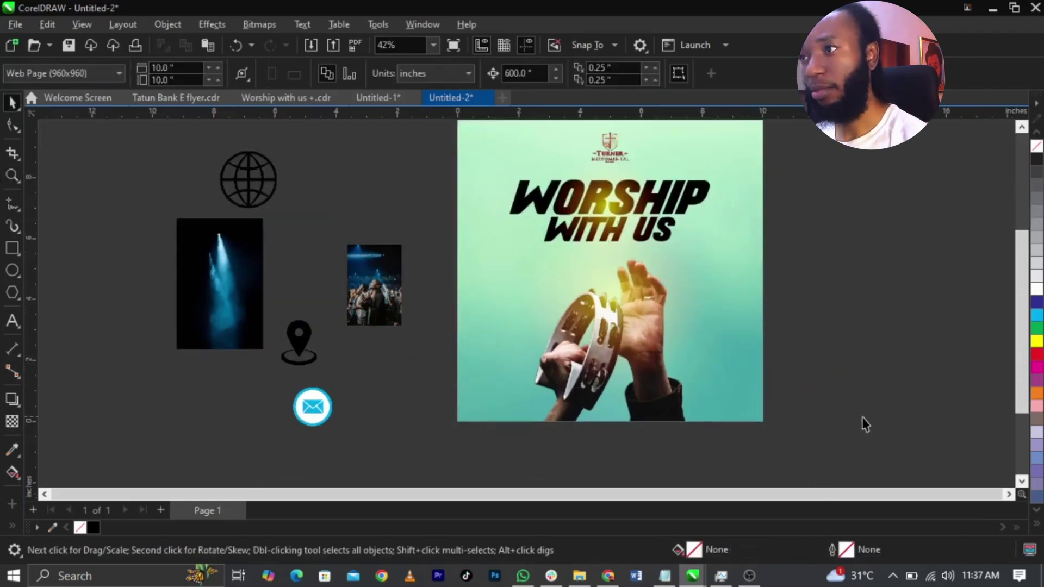
Step: Move the crowd photo onto the right half of the flyer and enlarge it to about 7.2 by 10.8 inches
scroll(864, 425, down, 2)
scroll(761, 253, up, 2)
drag(430, 326, 825, 325)
mouse_move(820, 353)
mouse_down()
mouse_move(820, 328)
mouse_move(818, 365)
mouse_up()
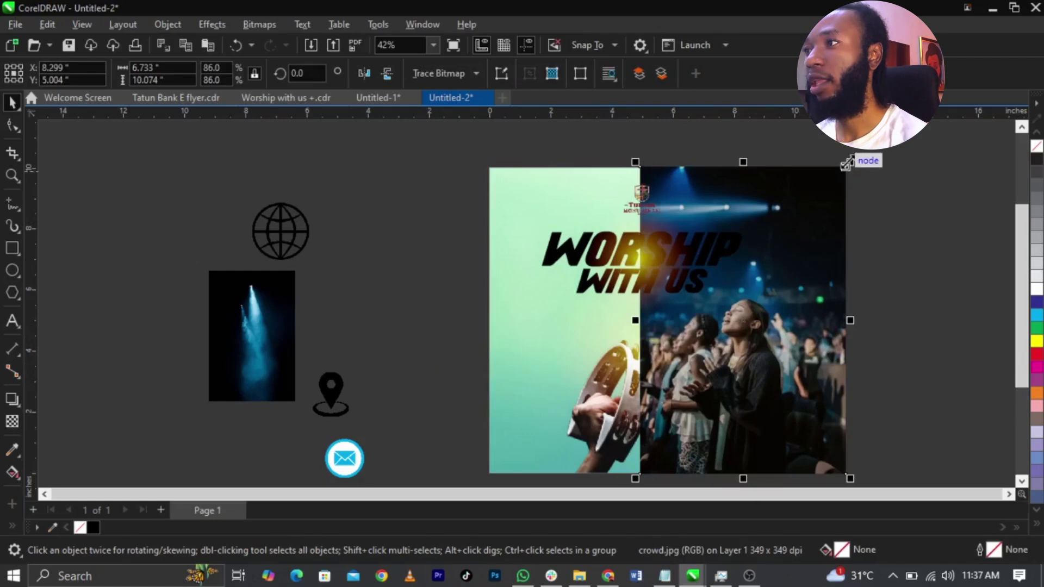
drag(850, 162, 857, 158)
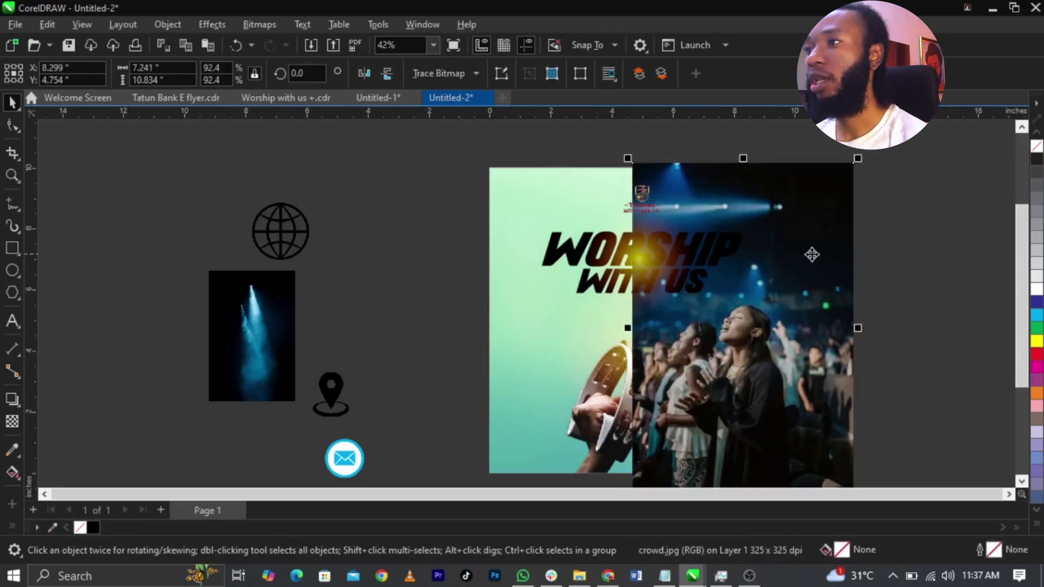
Step: Fade the crowd photo's left edge with a linear fountain transparency and set its merge mode to Screen
click(12, 421)
drag(640, 378, 734, 378)
drag(640, 378, 666, 378)
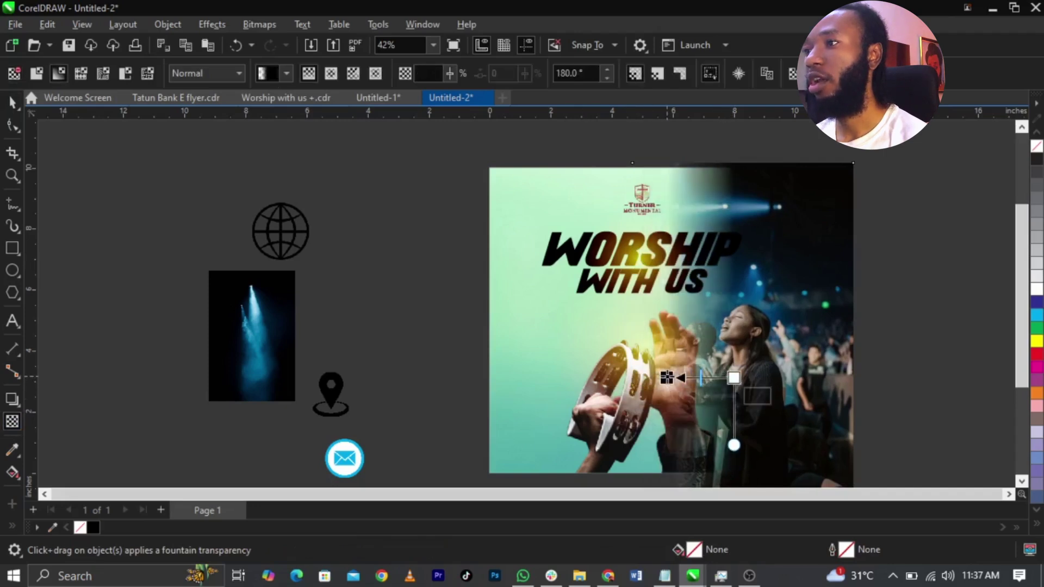
click(222, 73)
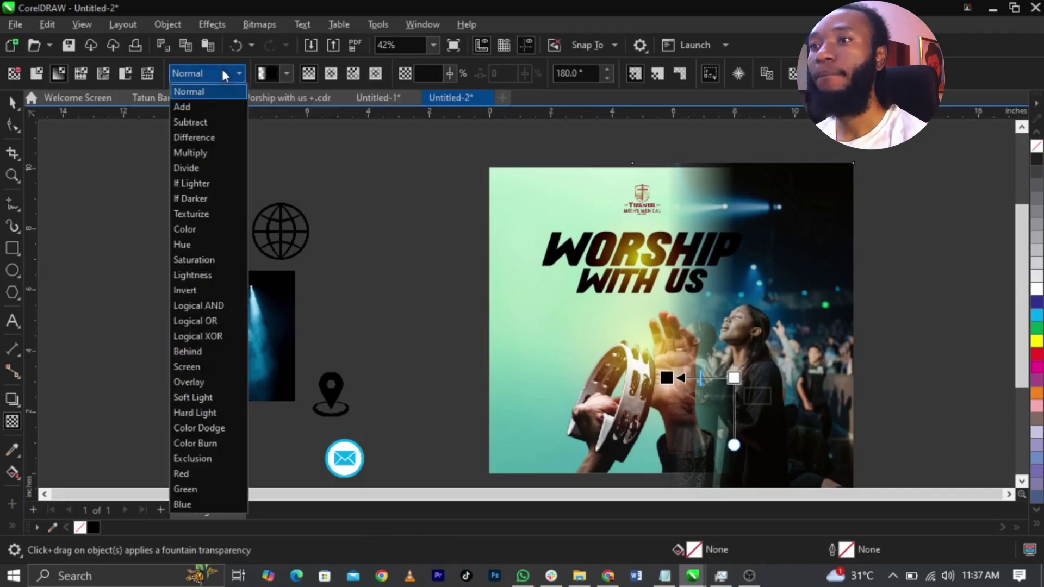
click(209, 367)
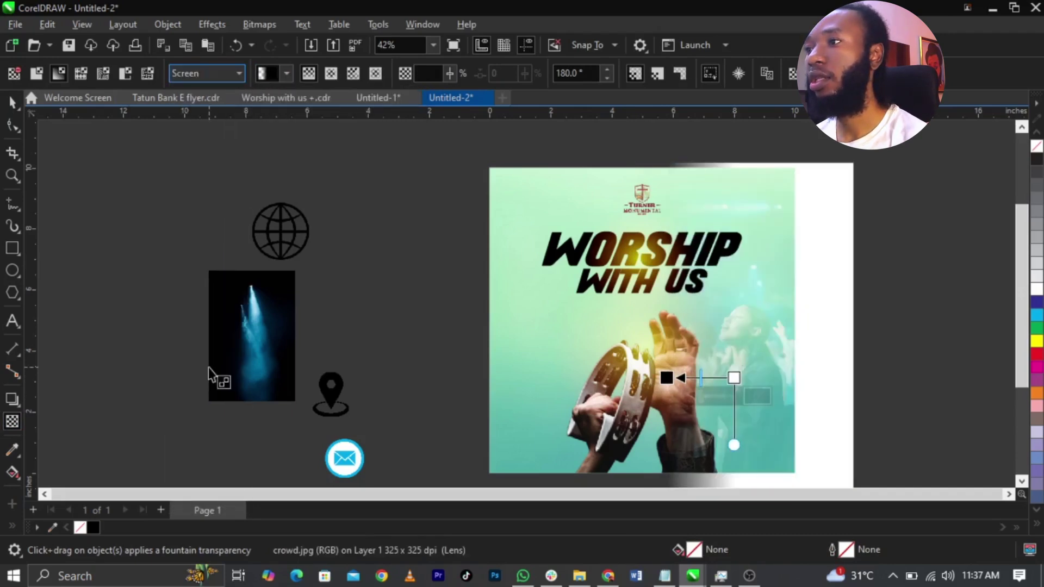
Step: Shift the crowd photo slightly up and PowerClip it inside the green background frame
key(space)
mouse_move(793, 357)
mouse_down()
mouse_move(794, 326)
mouse_move(794, 340)
mouse_up()
scroll(782, 338, down, 1)
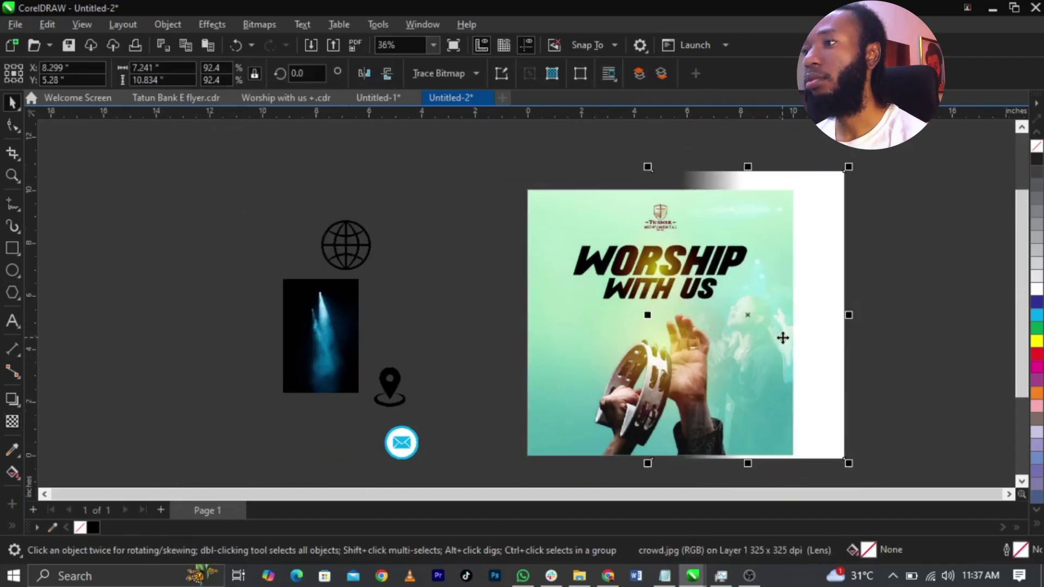
click(783, 338)
right_click(783, 338)
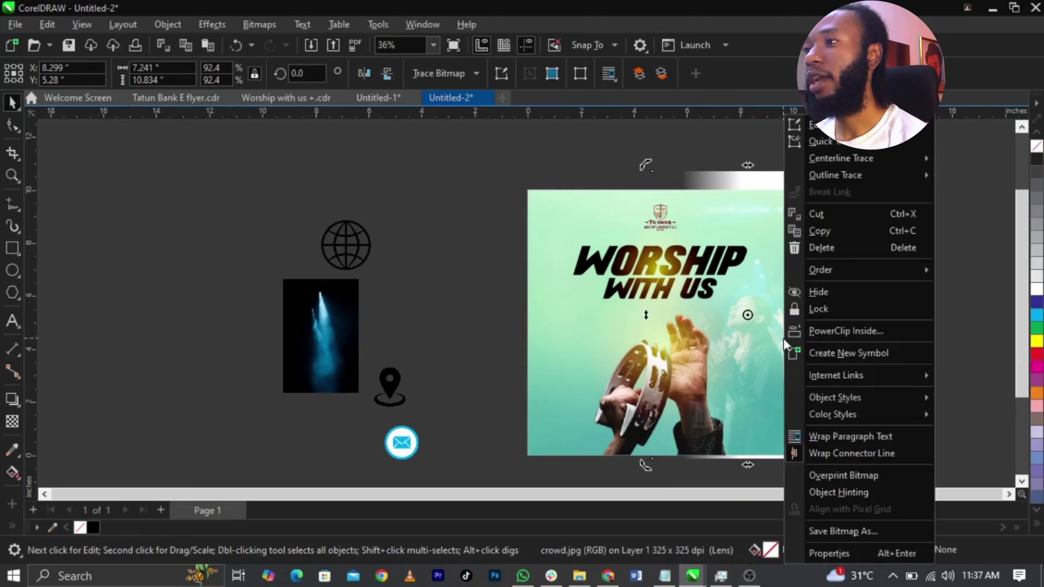
click(815, 333)
click(540, 404)
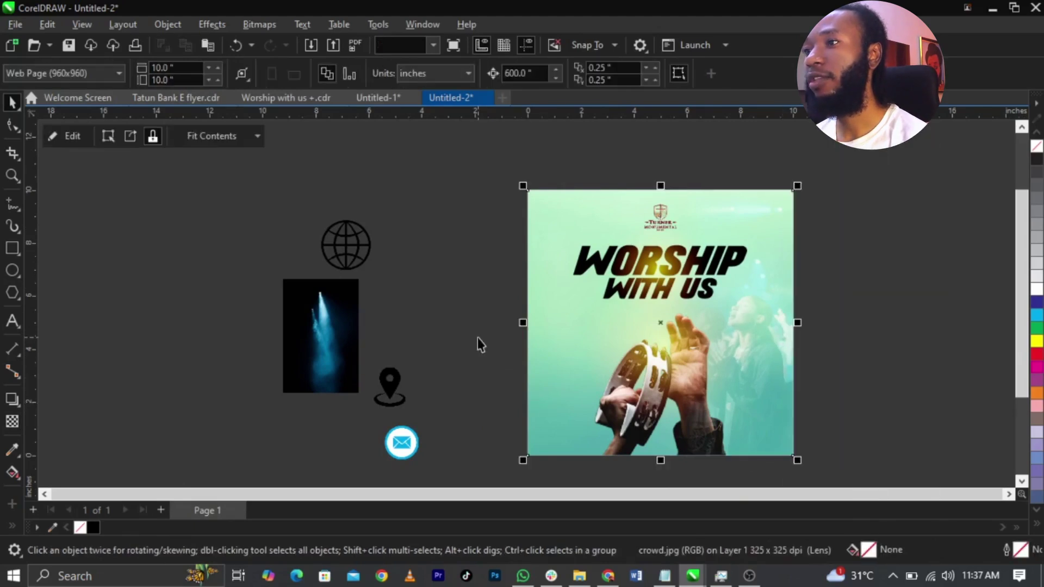
Step: Move the blue spotlight image onto the right part of the flyer and enlarge it to about 5.8 by 8.8 inches
key(z)
drag(352, 184, 864, 465)
key(space)
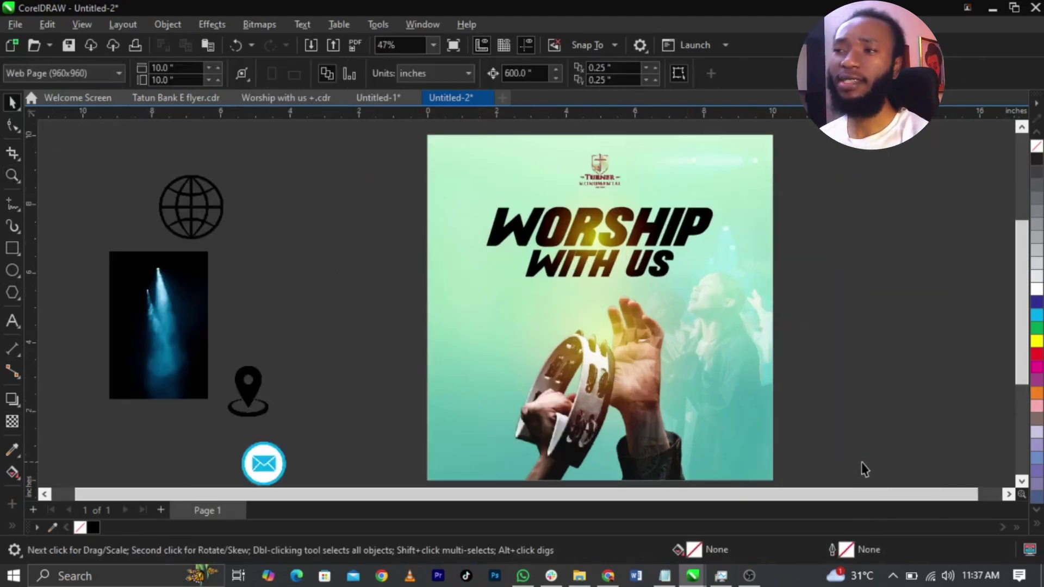
click(175, 353)
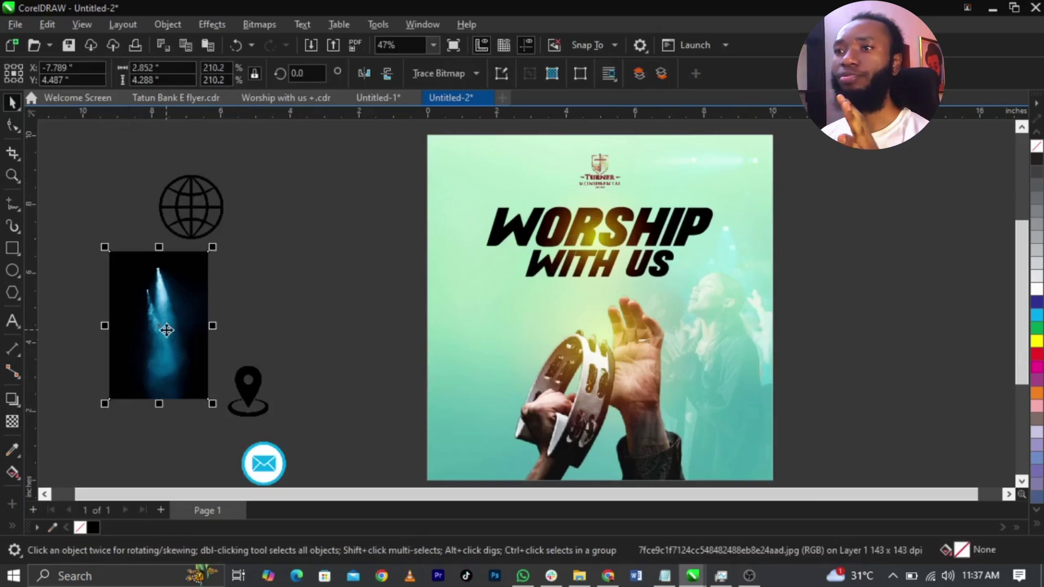
drag(159, 329, 687, 329)
drag(742, 248, 829, 172)
mouse_move(772, 297)
mouse_down()
mouse_move(778, 245)
mouse_move(754, 294)
mouse_up()
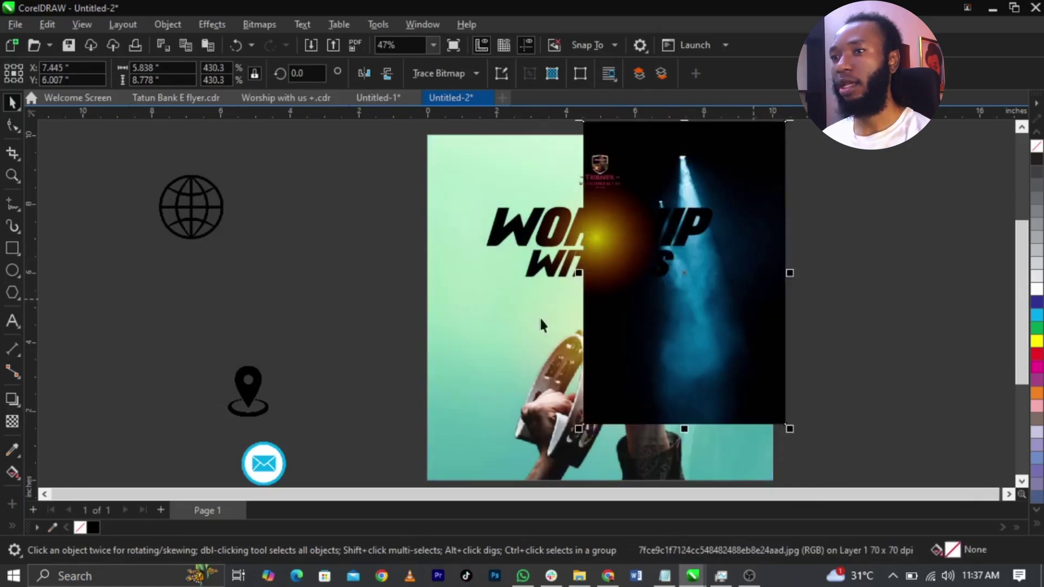
Step: Fade the spotlight image's left edge with a linear fountain transparency and convert it to a 300 dpi bitmap
click(12, 423)
drag(639, 312, 580, 311)
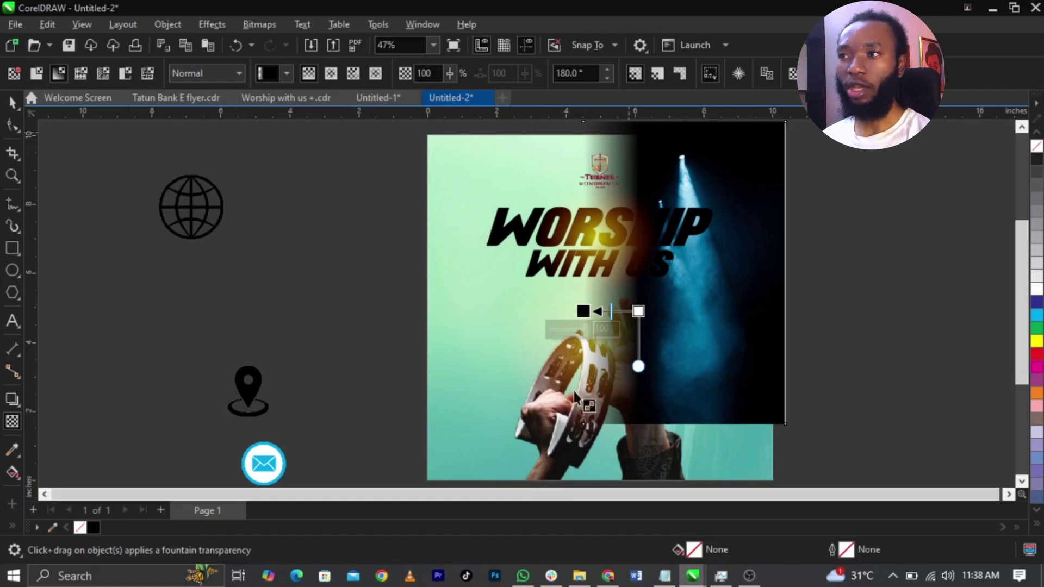
click(256, 24)
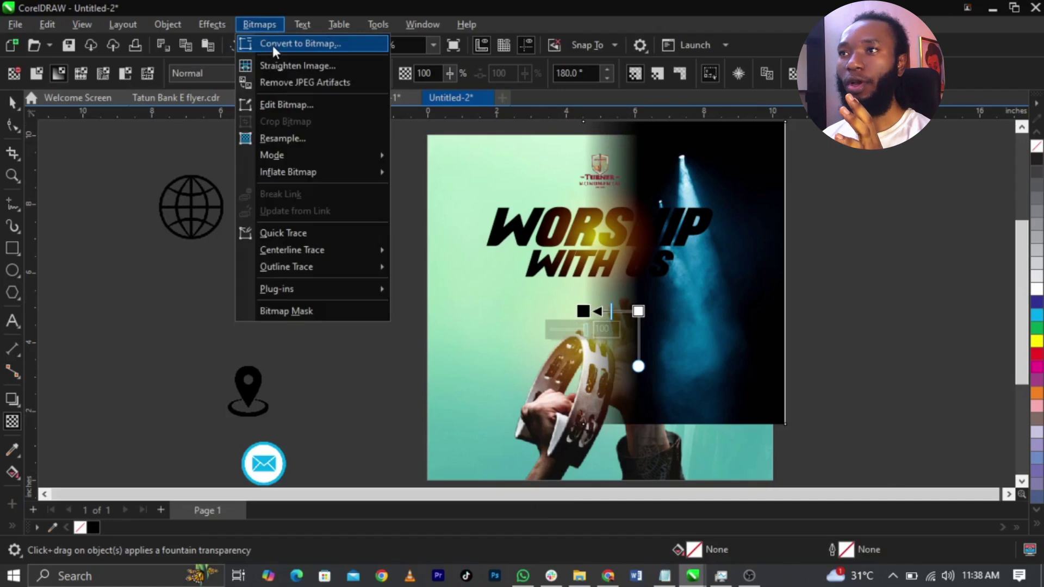
click(272, 44)
click(517, 245)
click(511, 304)
click(542, 374)
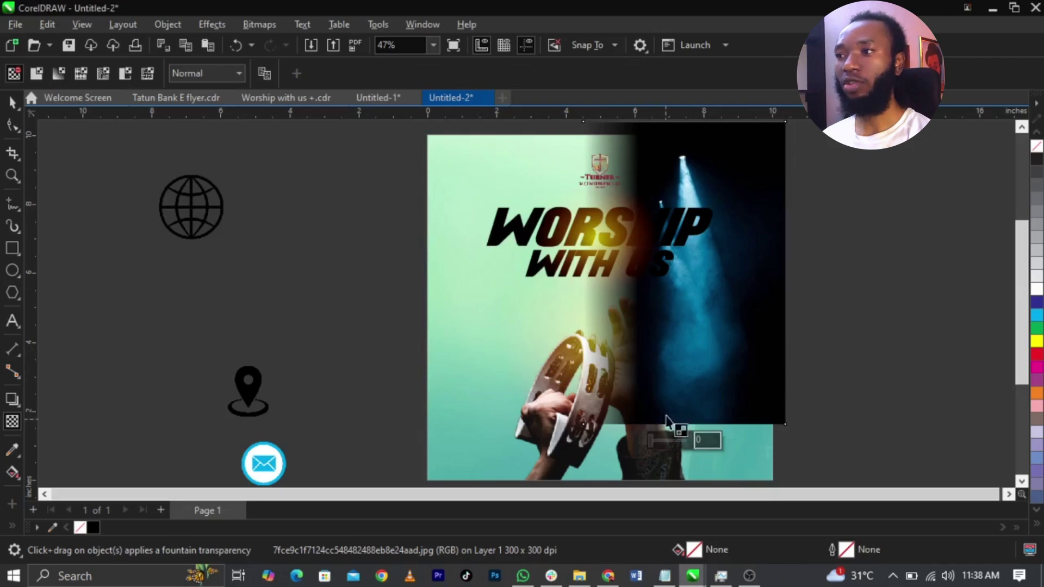
Step: Fade the spotlight image's bottom edge with a linear fountain transparency and set its merge mode to Screen
drag(686, 386, 686, 423)
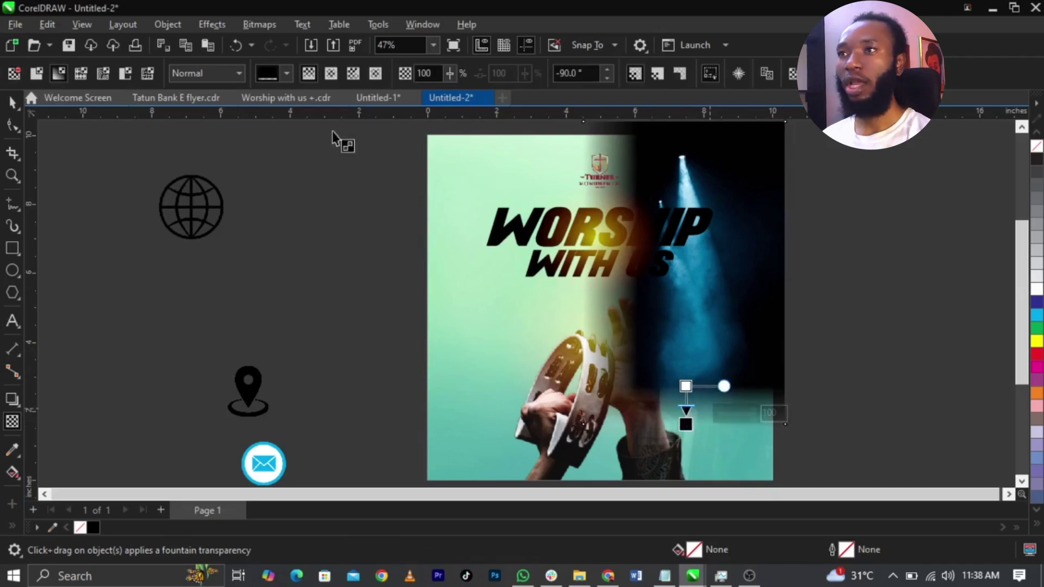
click(198, 72)
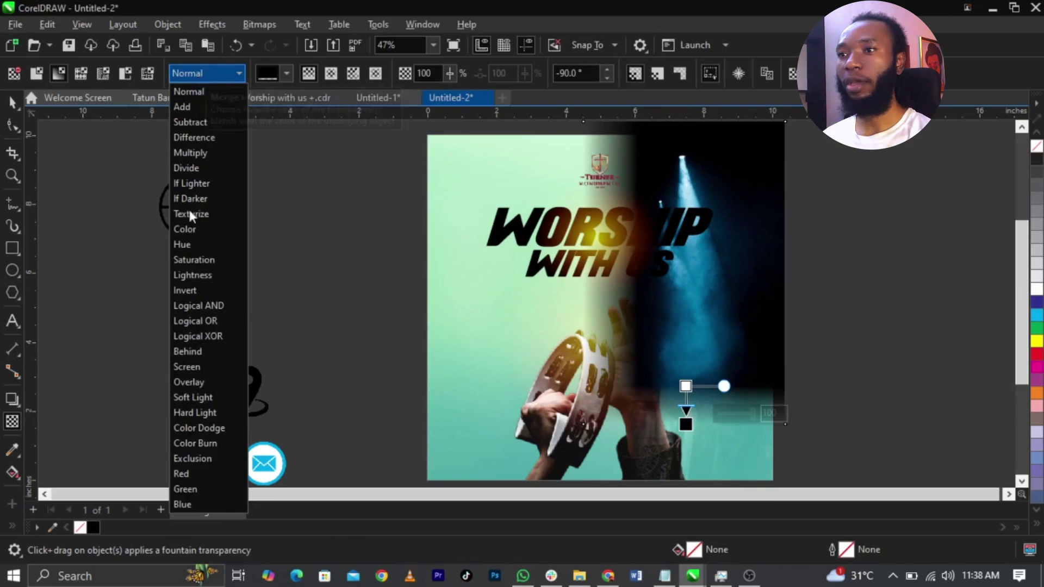
click(199, 366)
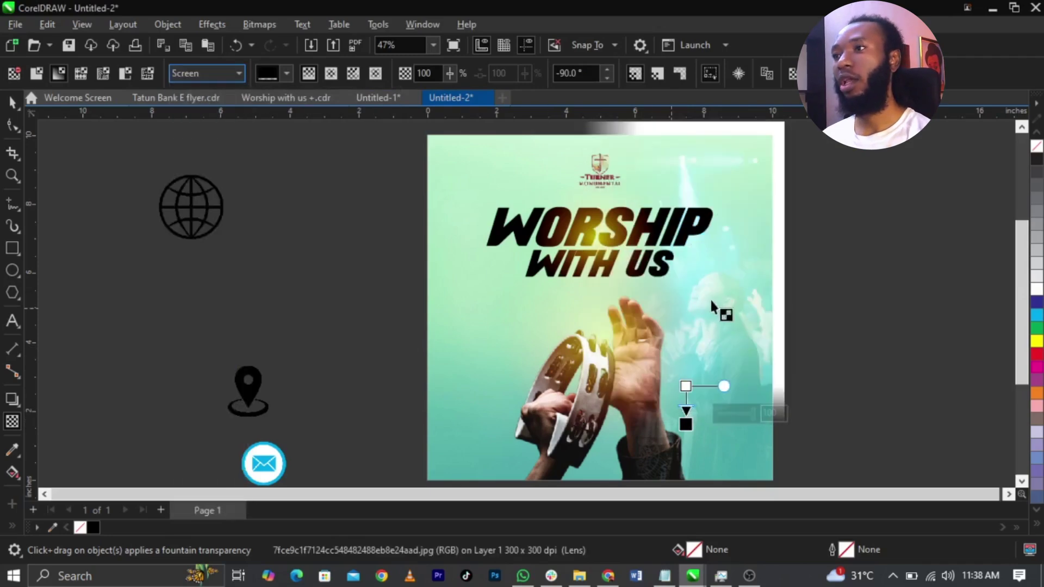
Step: Enlarge the spotlight image to about 7.0 by 10.5 inches, position it over the flyer's right side and bring it to the front
key(space)
drag(747, 219, 774, 235)
drag(818, 416, 837, 444)
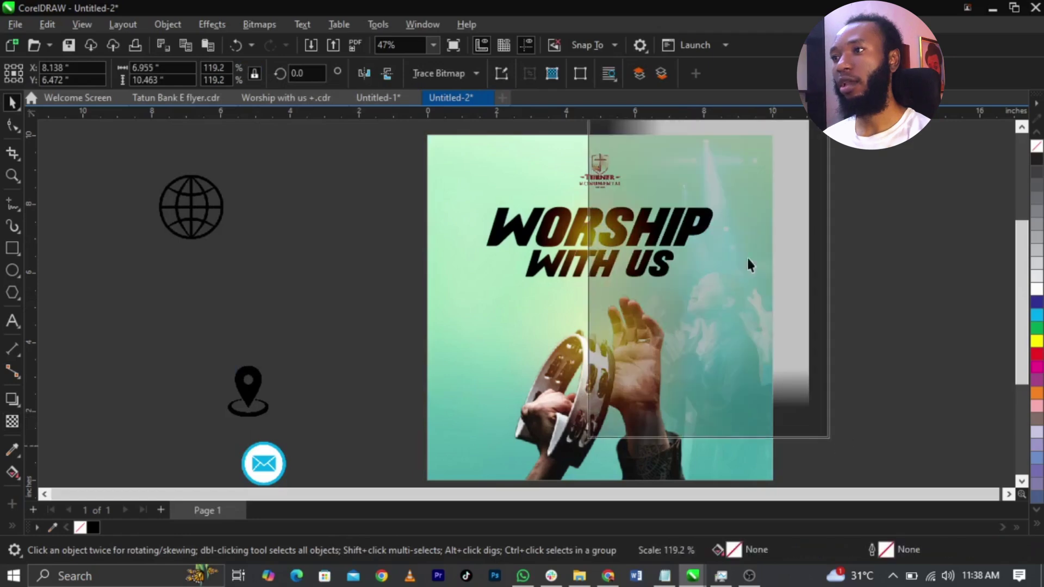
scroll(753, 211, up, 2)
drag(777, 268, 753, 266)
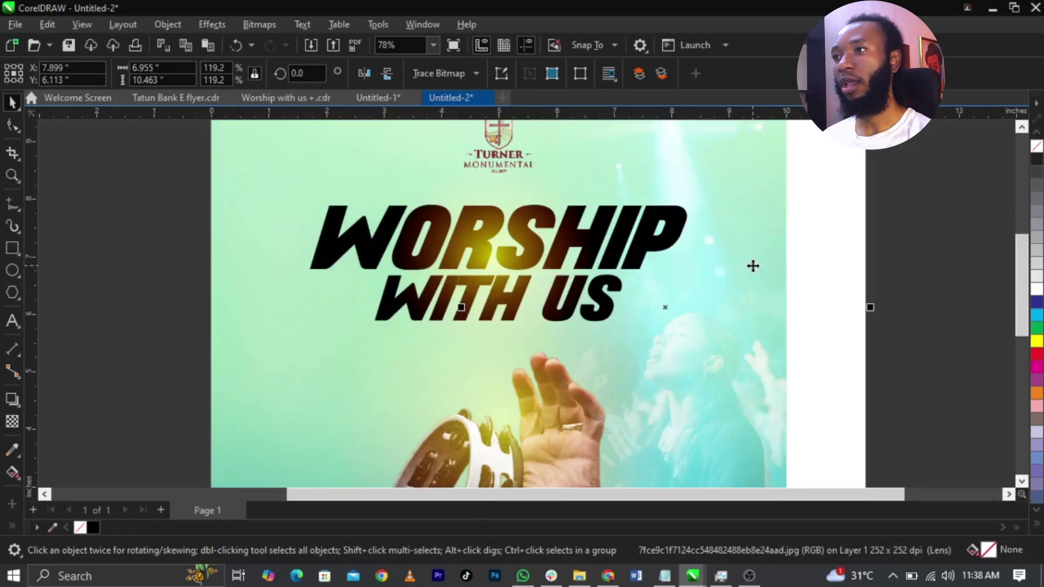
key(ctrl+Home)
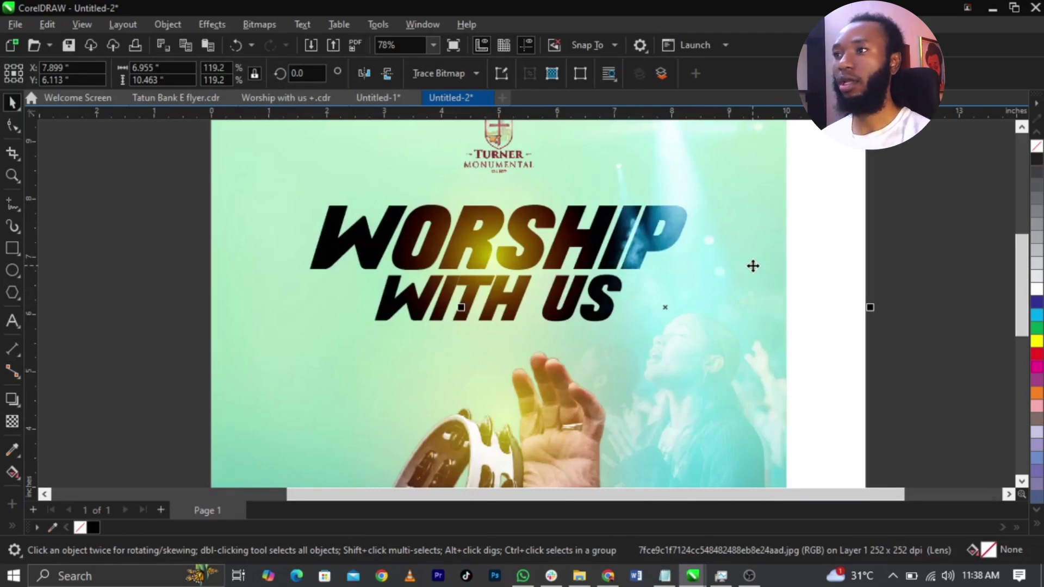
Step: Shift the spotlight image slightly left and PowerClip it, the two heading lines and the glow inside the flyer's background
drag(752, 266, 745, 266)
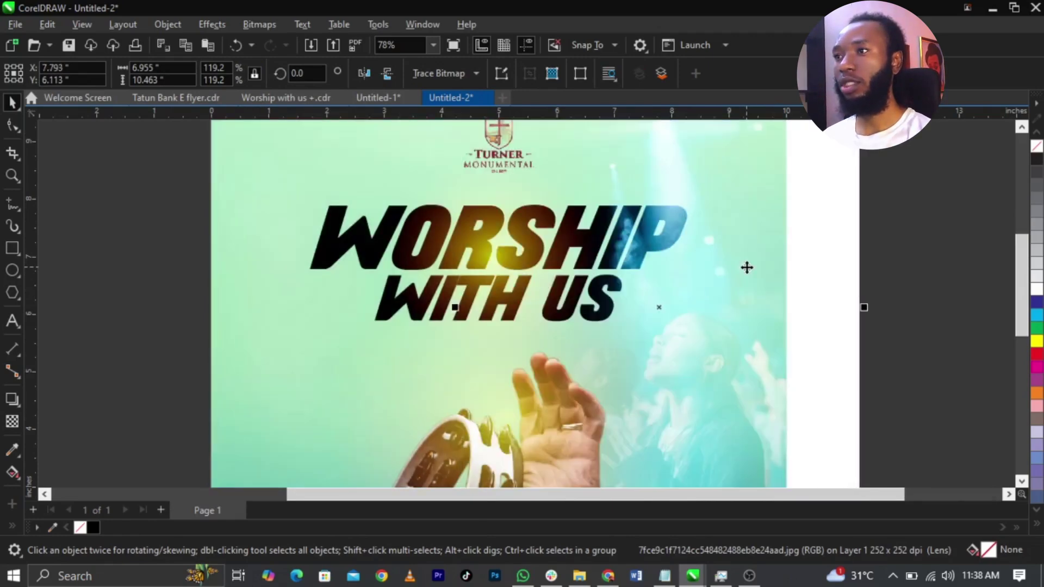
scroll(760, 256, down, 2)
drag(312, 170, 809, 362)
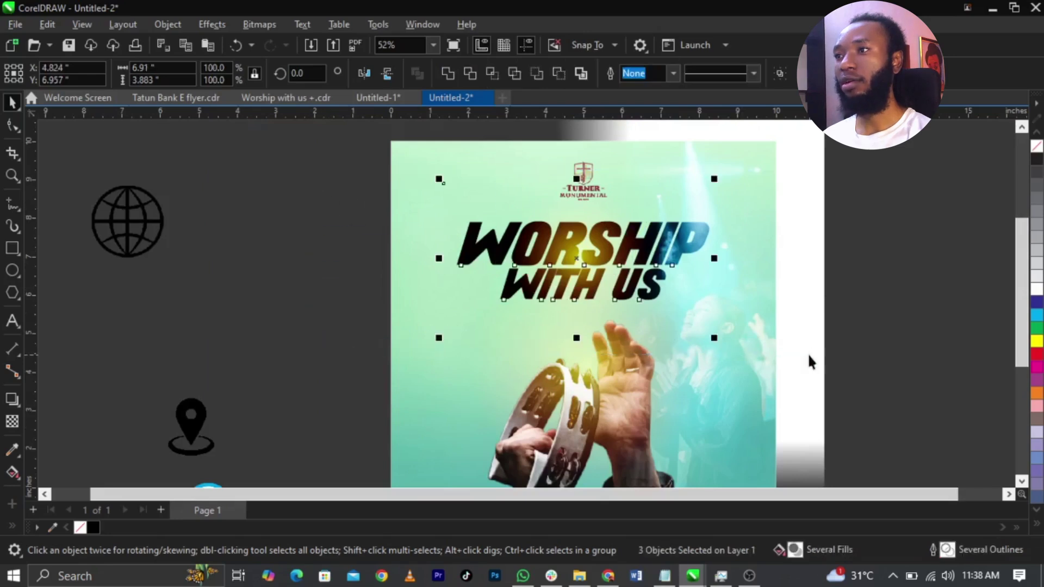
shift+click(738, 239)
right_click(738, 237)
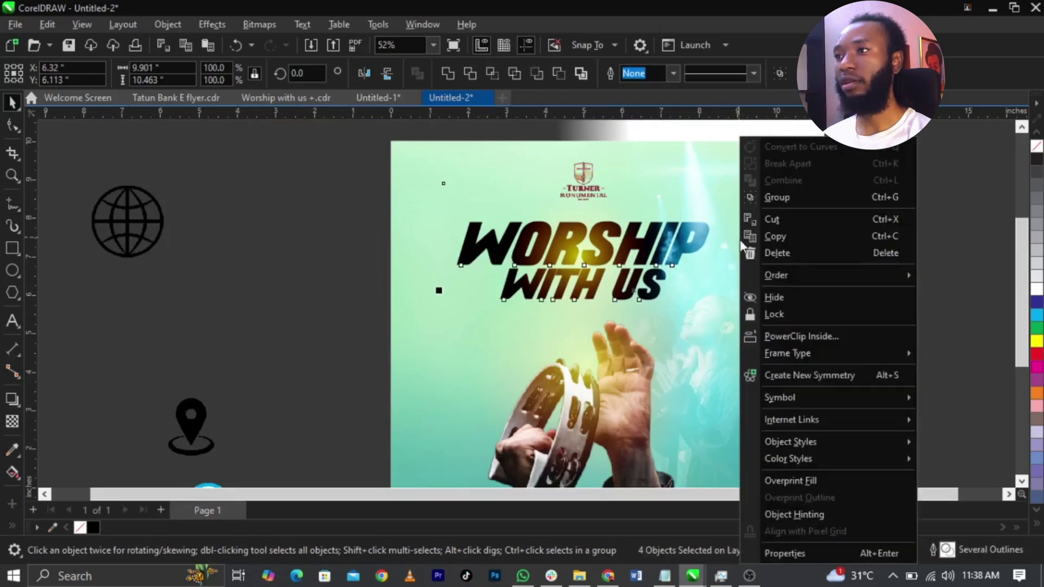
click(780, 333)
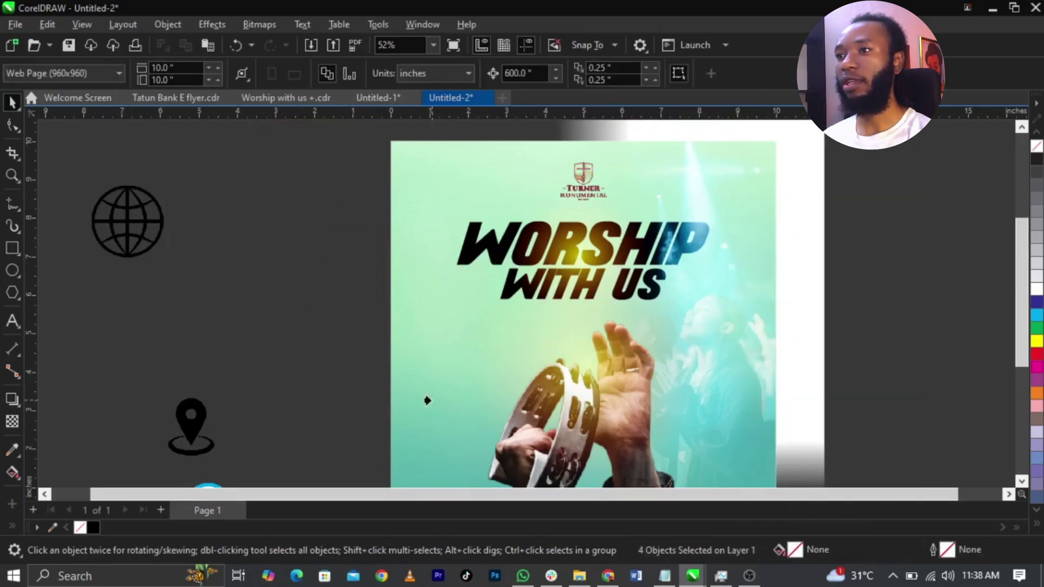
click(397, 386)
scroll(655, 204, down, 1)
key(z)
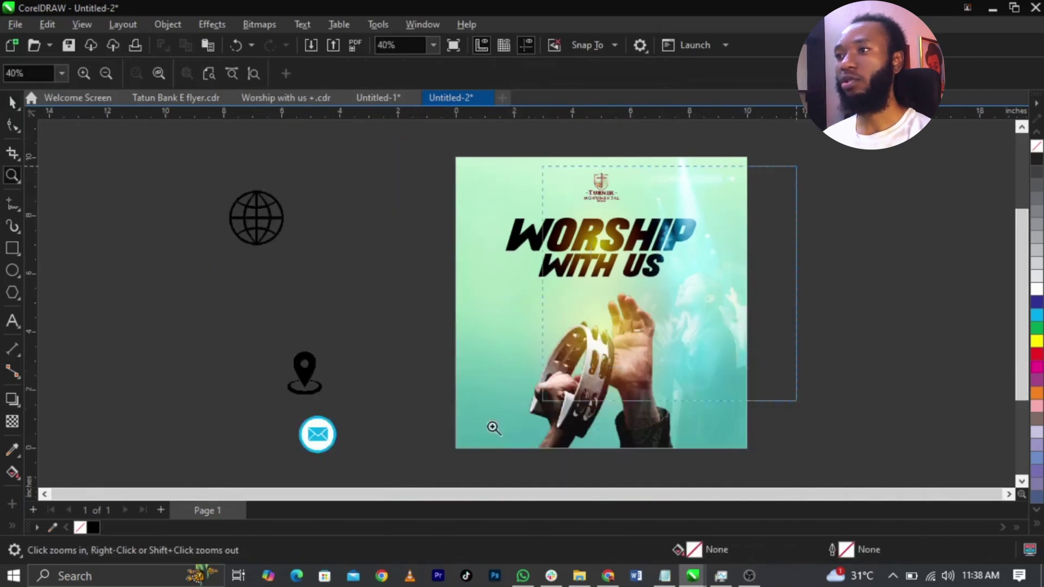
scroll(469, 415, up, 1)
key(space)
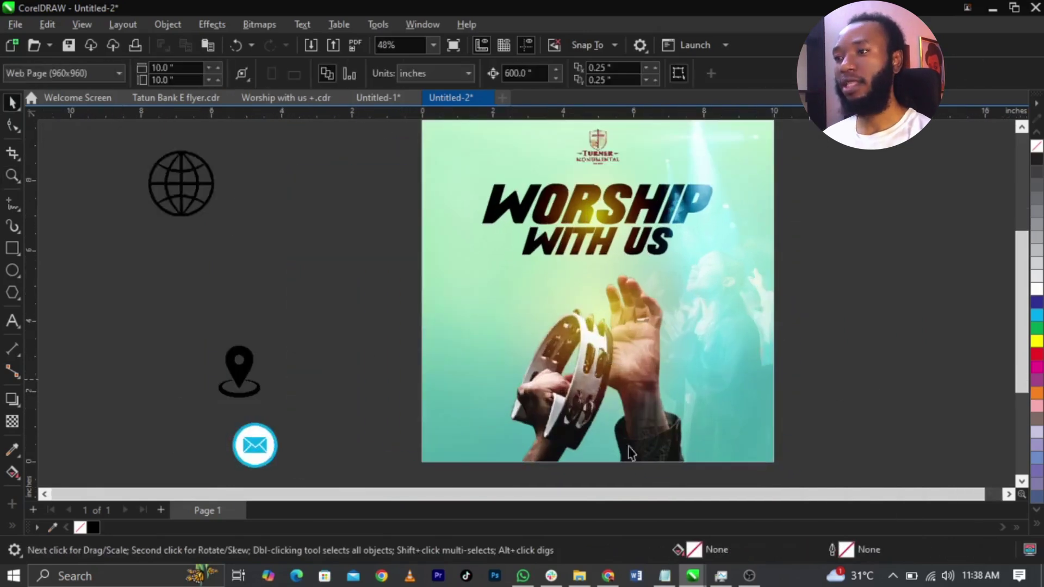
Step: Copy the service time, address, website and e-mail lines from the Notepad text, paste them left of the tambourine and shrink them to about 13 pt
click(663, 577)
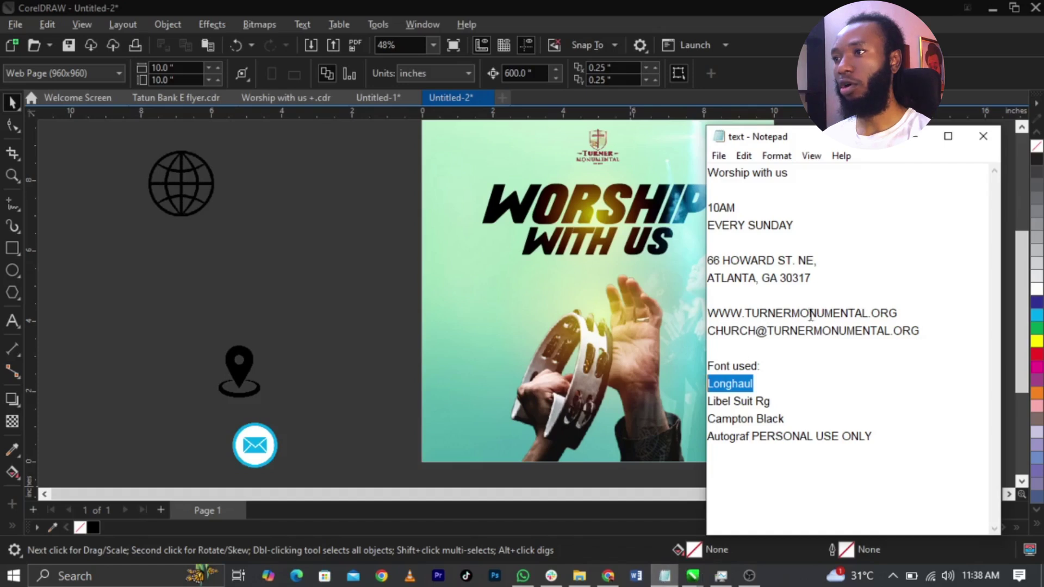
drag(942, 329, 745, 312)
drag(710, 212, 918, 329)
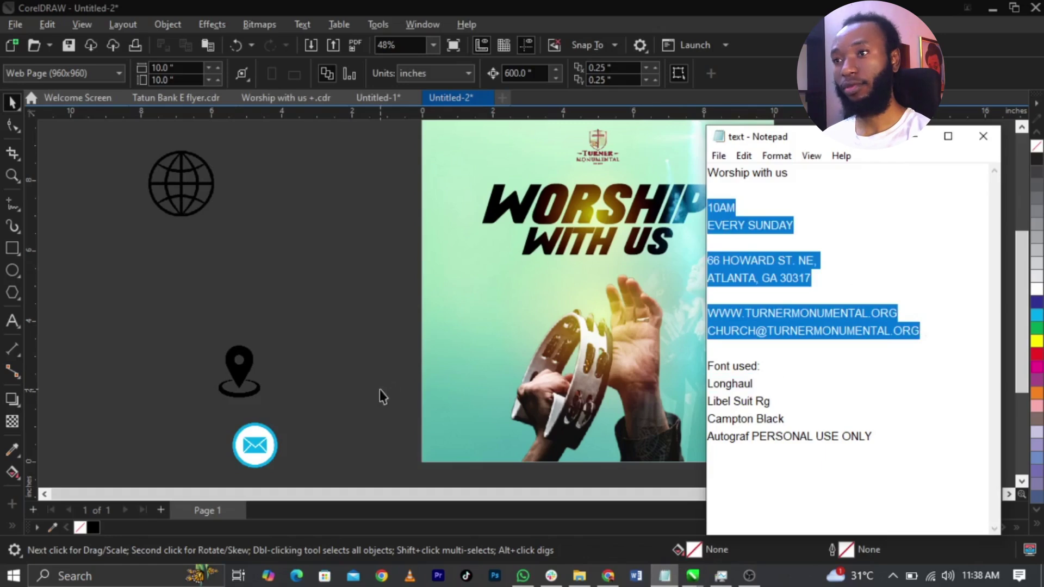
click(379, 389)
key(F8)
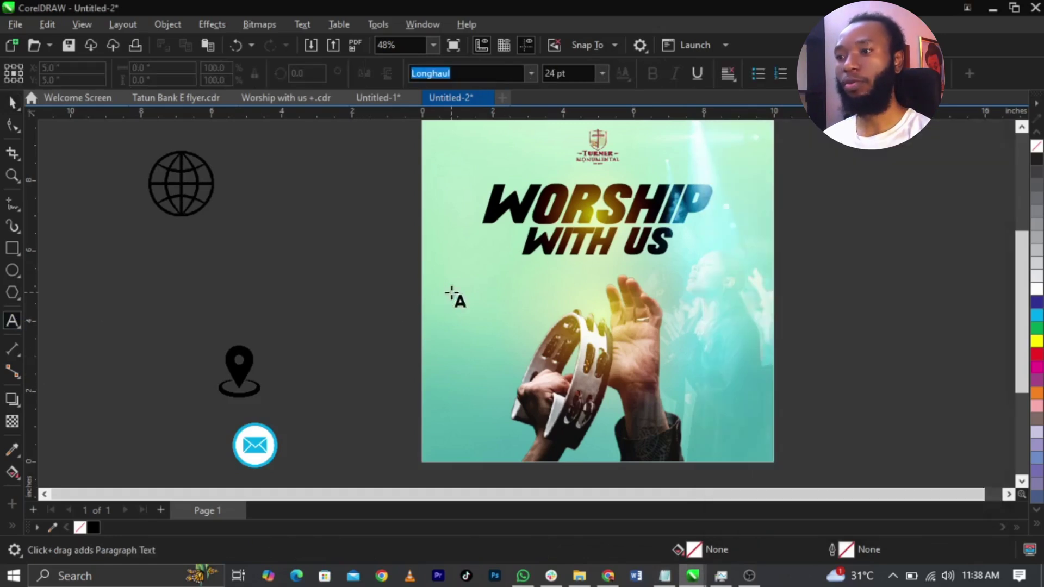
click(451, 294)
key(ctrl+v)
drag(350, 248, 701, 421)
key(space)
drag(809, 438, 610, 331)
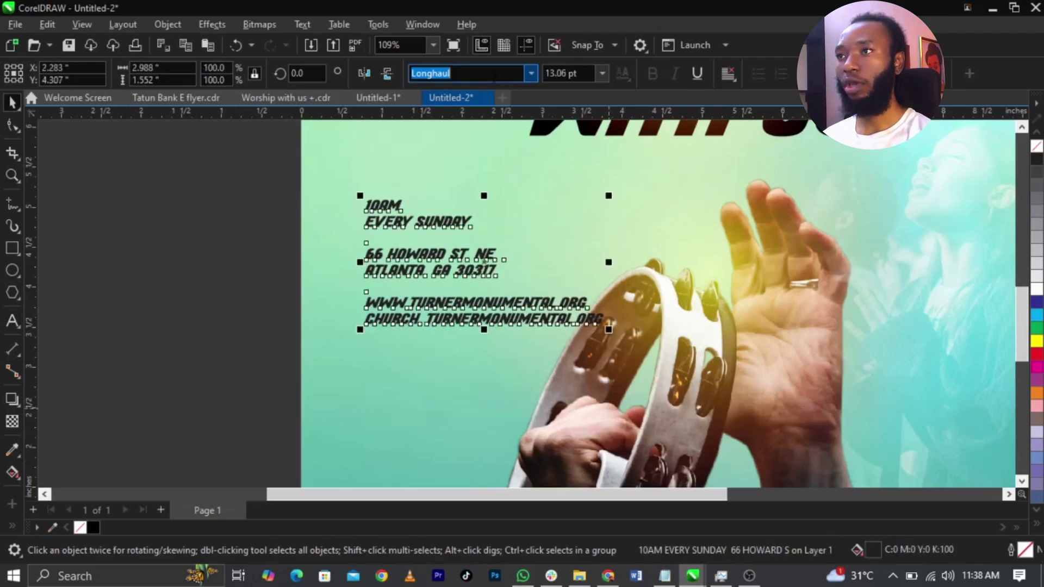
Step: Set the pasted details text to Arial and break it apart into separate lines
key(ctrl+a)
text(Ari)
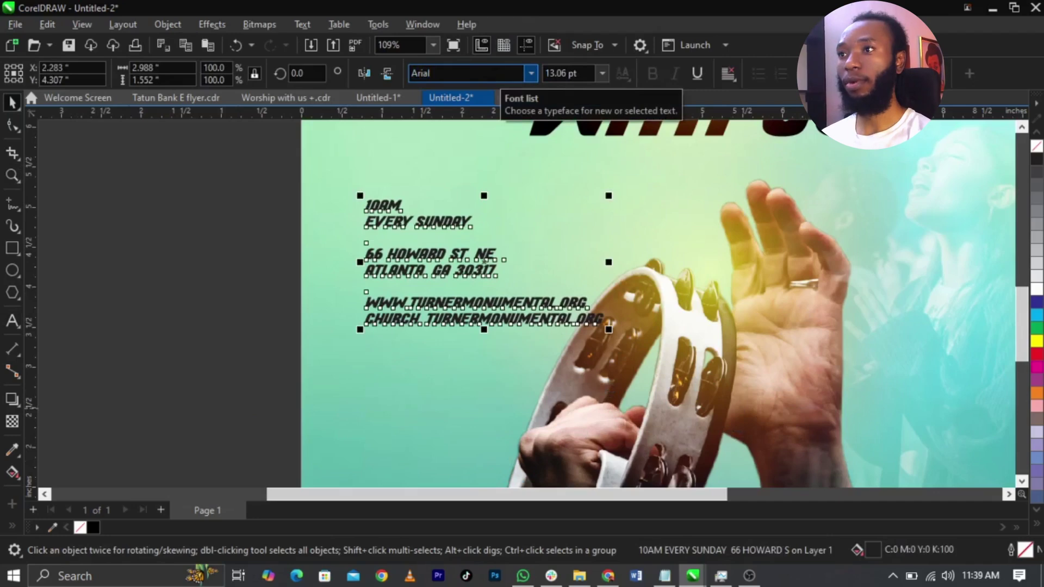
key(Return)
drag(461, 277, 444, 283)
scroll(392, 214, up, 1)
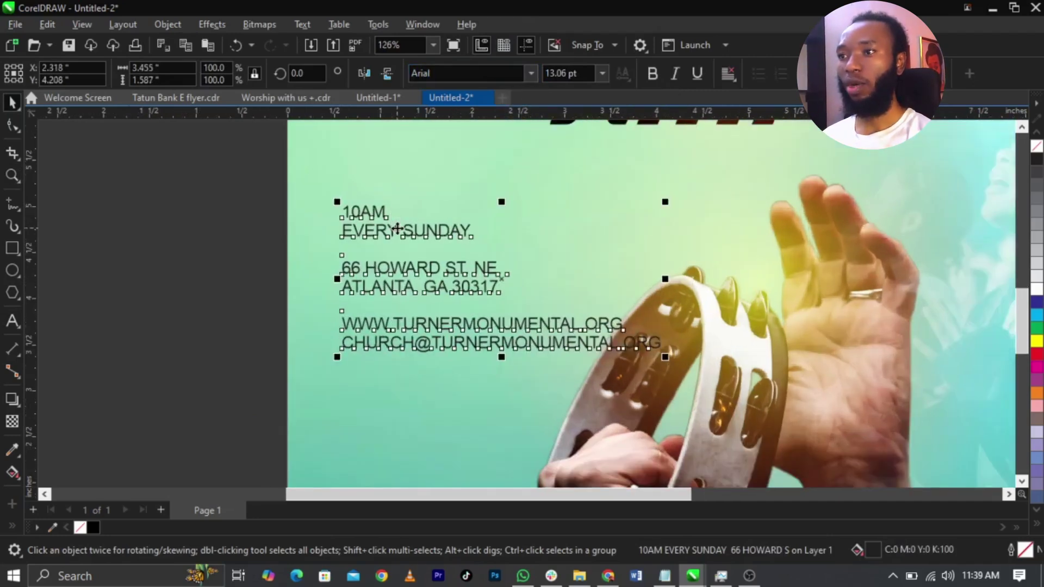
key(ctrl+k)
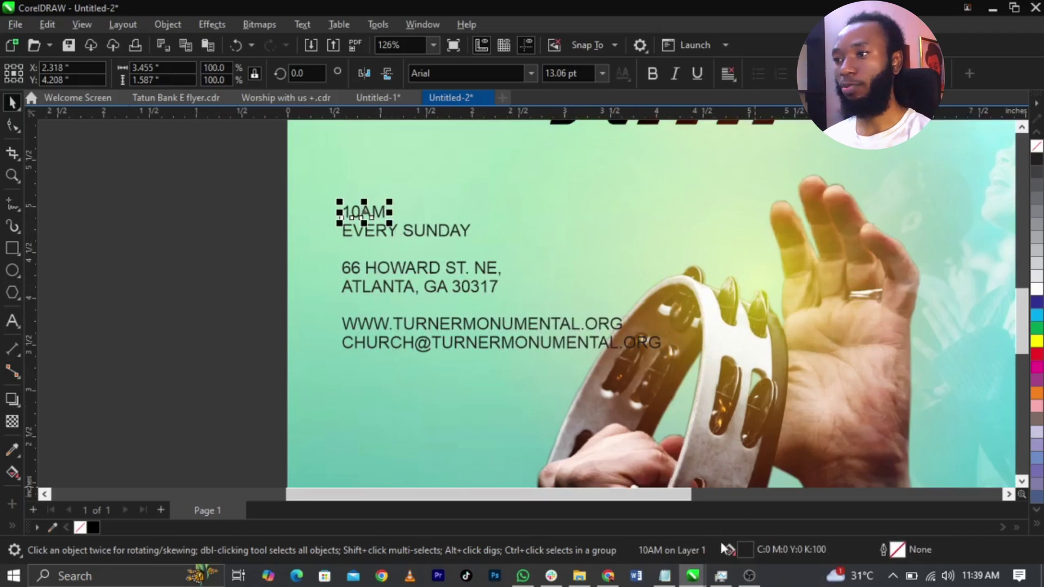
Step: Copy the font name Libel Suit Rg from the Notepad list and apply it to the 10AM line
click(666, 579)
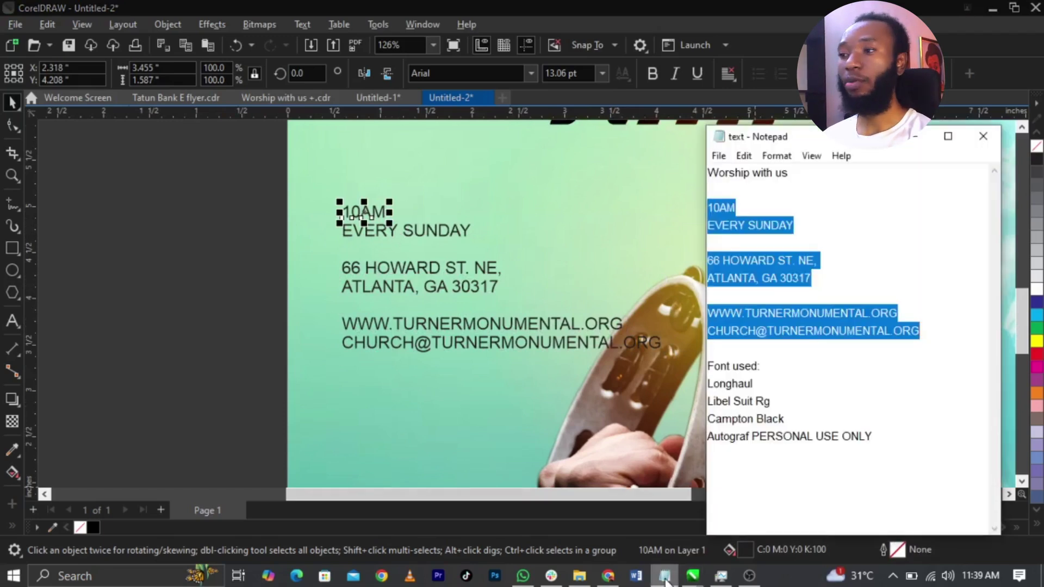
click(742, 403)
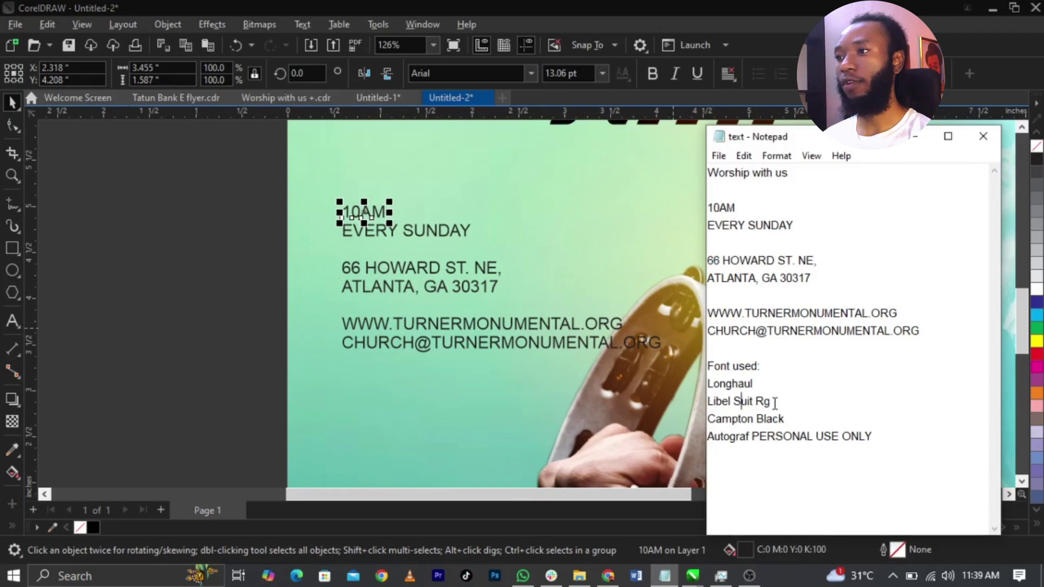
drag(775, 403, 677, 399)
key(ctrl+c)
click(384, 215)
click(495, 77)
key(ctrl+v)
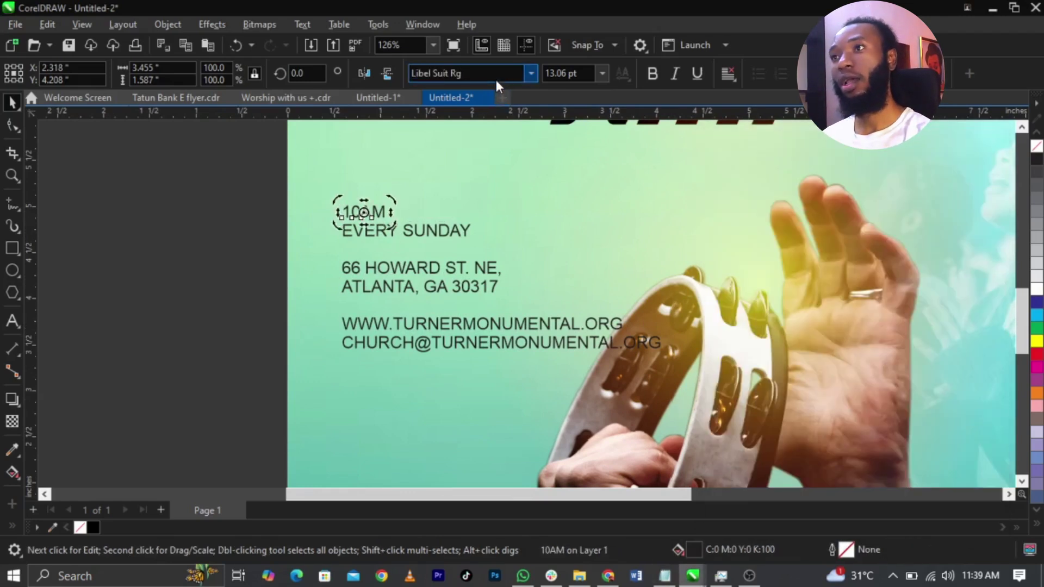
key(Return)
click(231, 166)
Step: Move EVERY SUNDAY up to the right of 10AM and enlarge 10AM to about 0.80 by 0.44 inches
scroll(353, 205, up, 3)
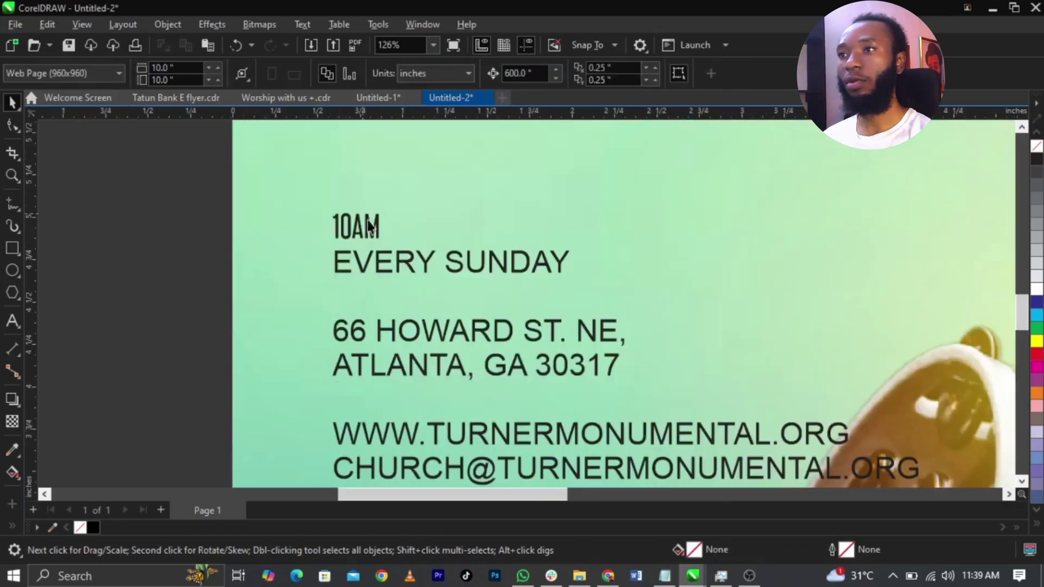
drag(533, 217, 533, 218)
click(384, 225)
drag(391, 235, 469, 284)
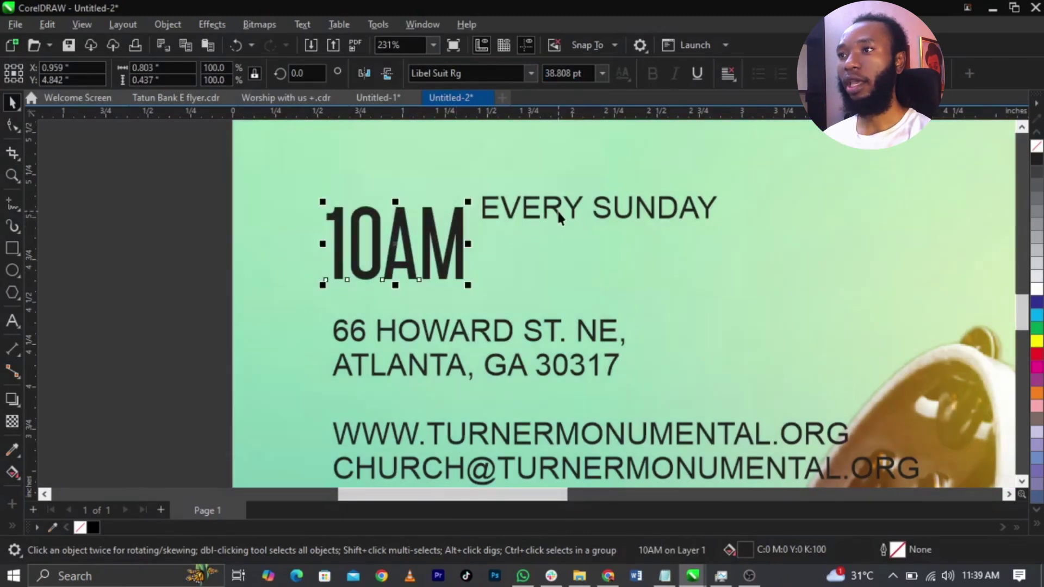
Step: Set the EVERY SUNDAY text to bold Campton Book
click(560, 218)
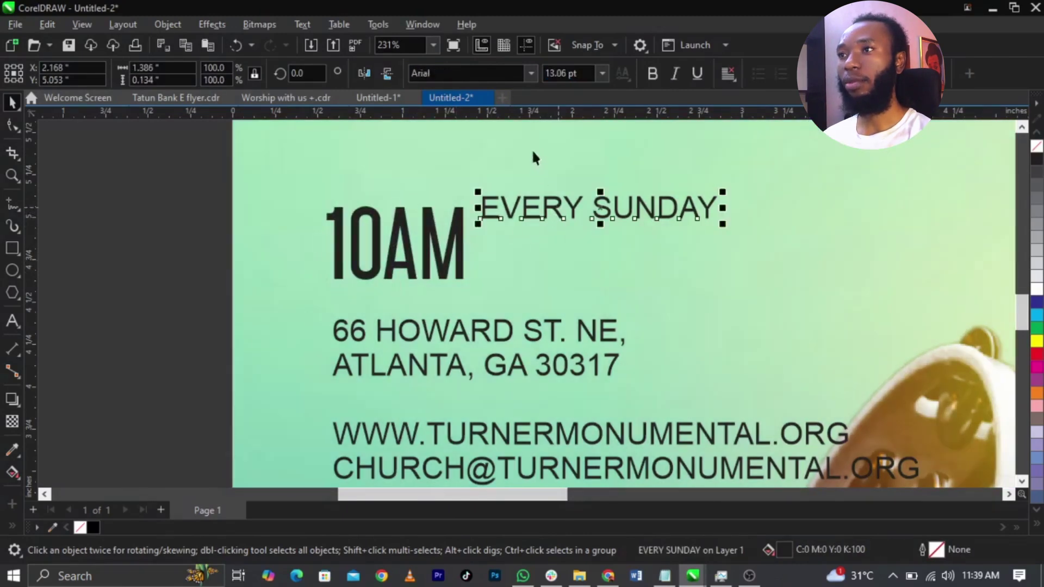
click(501, 79)
text(Campton Book)
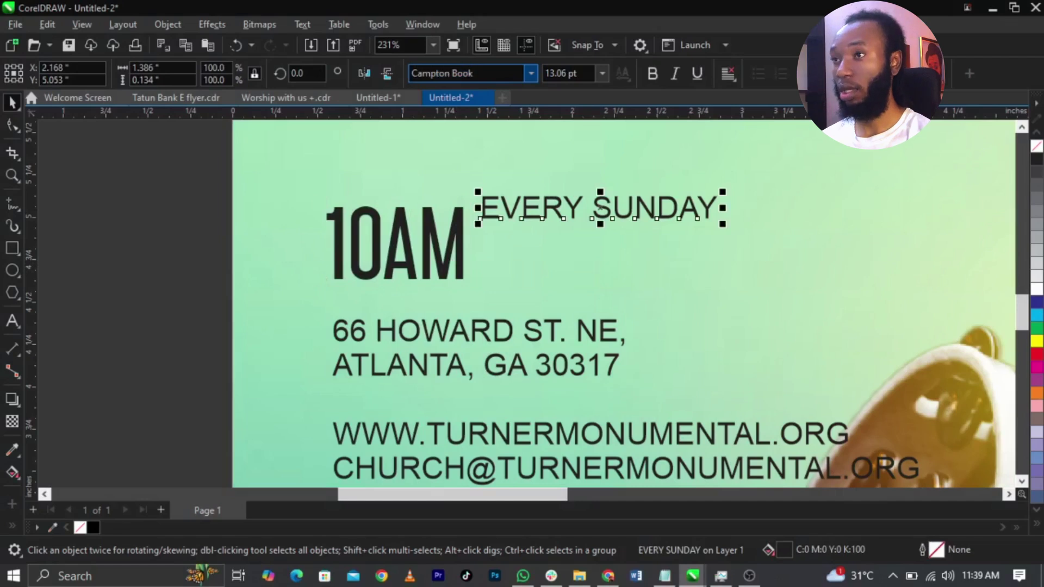
key(Return)
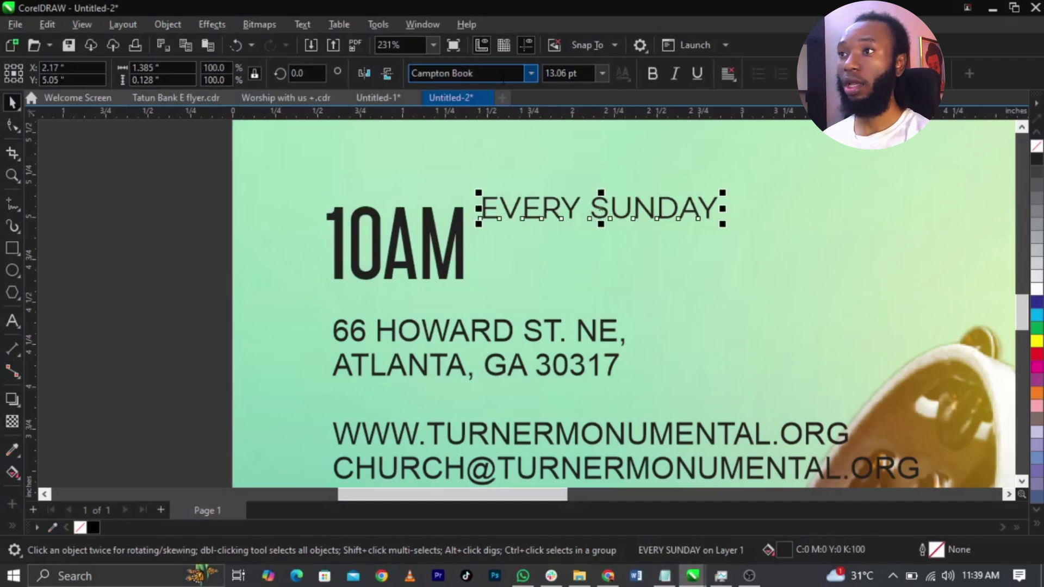
click(655, 74)
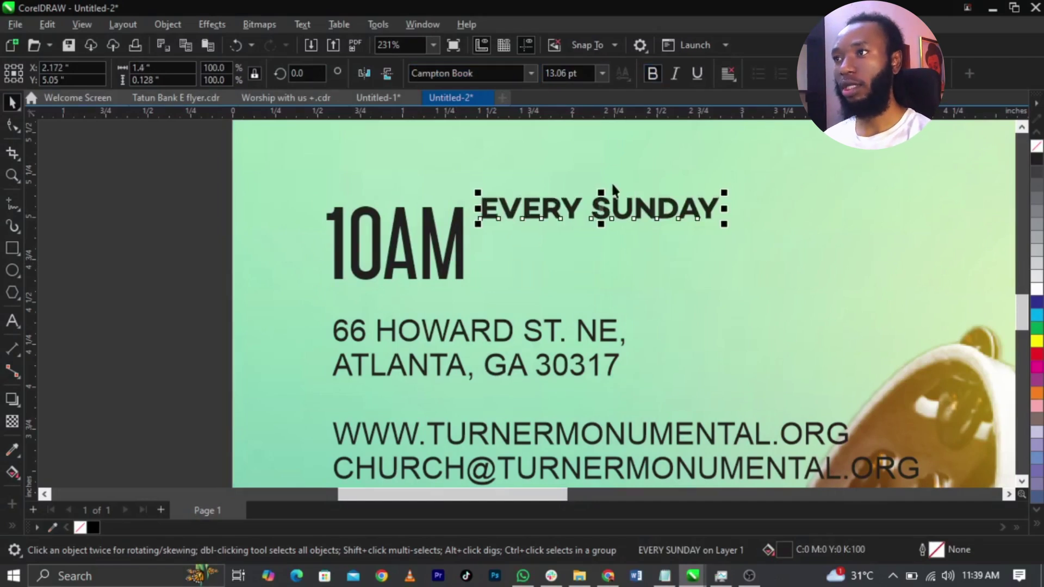
Step: Split EVERY SUNDAY onto two lines and tighten the spacing between them
double_click(592, 209)
key(Return)
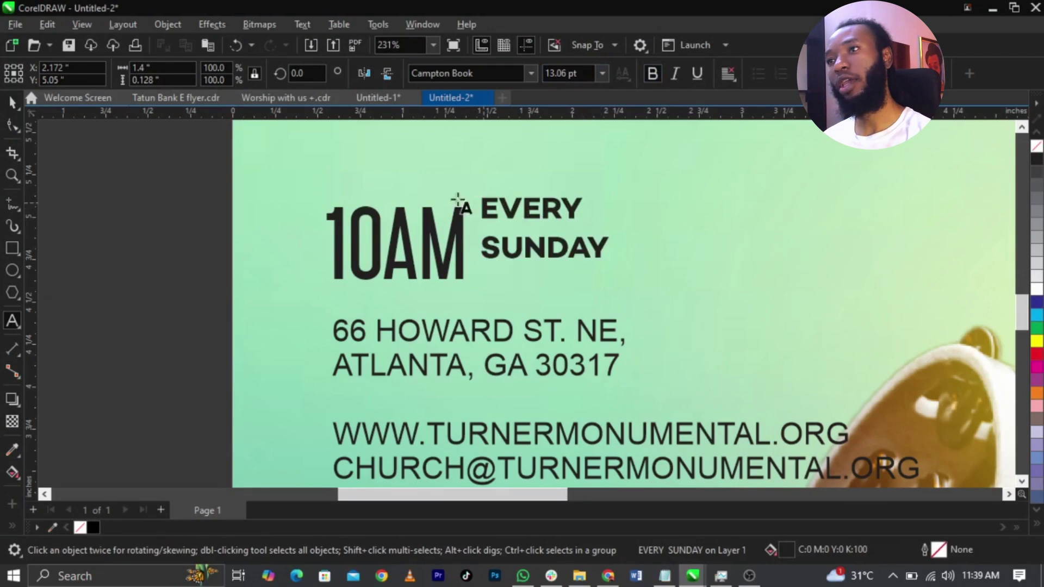
click(10, 127)
drag(479, 263, 486, 237)
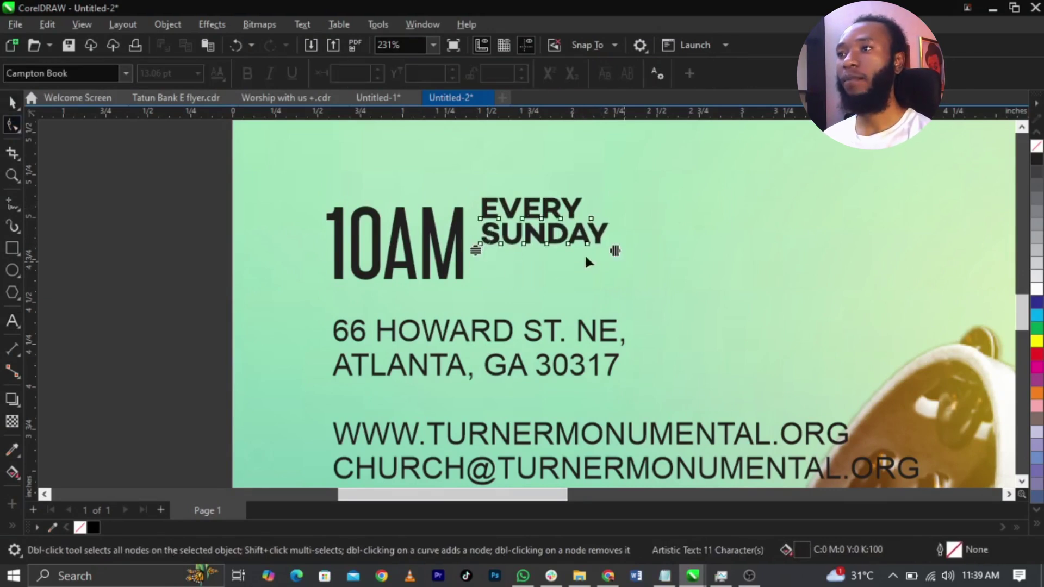
Step: Enlarge the two-line EVERY SUNDAY text to about 20 pt so it matches the height of 10AM beside it
key(space)
drag(605, 247, 699, 303)
key(ctrl+z)
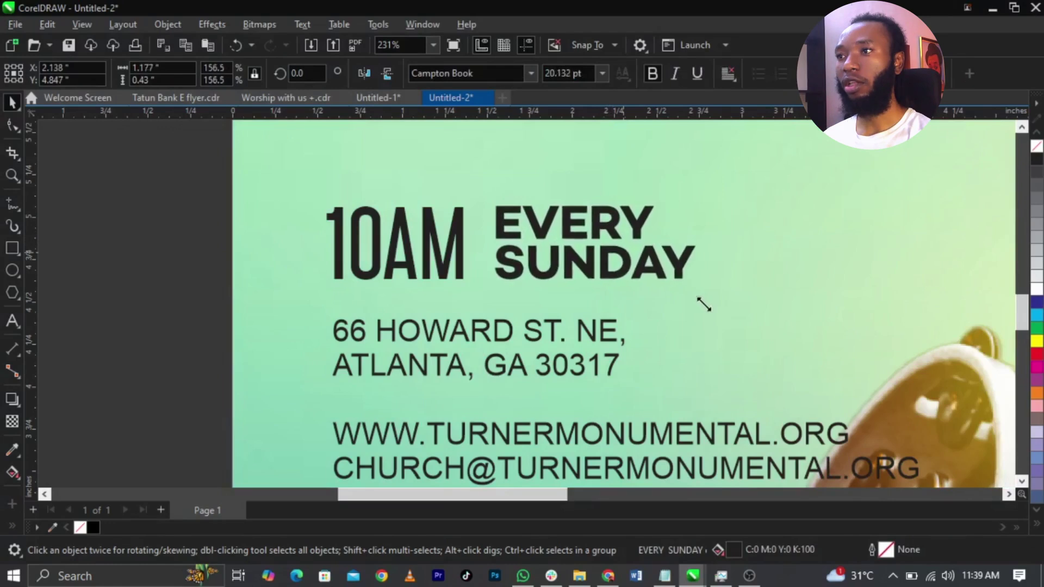
shift+click(462, 259)
click(295, 235)
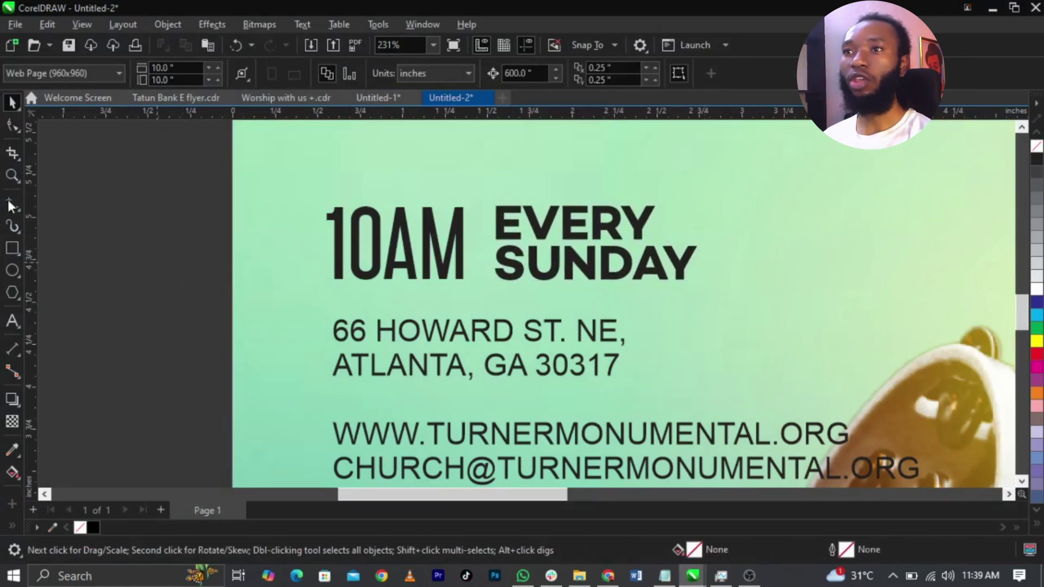
Step: Draw a vertical divider line about 0.4 inches long between 10AM and EVERY SUNDAY and give it a black hairline outline
click(10, 204)
scroll(435, 229, up, 3)
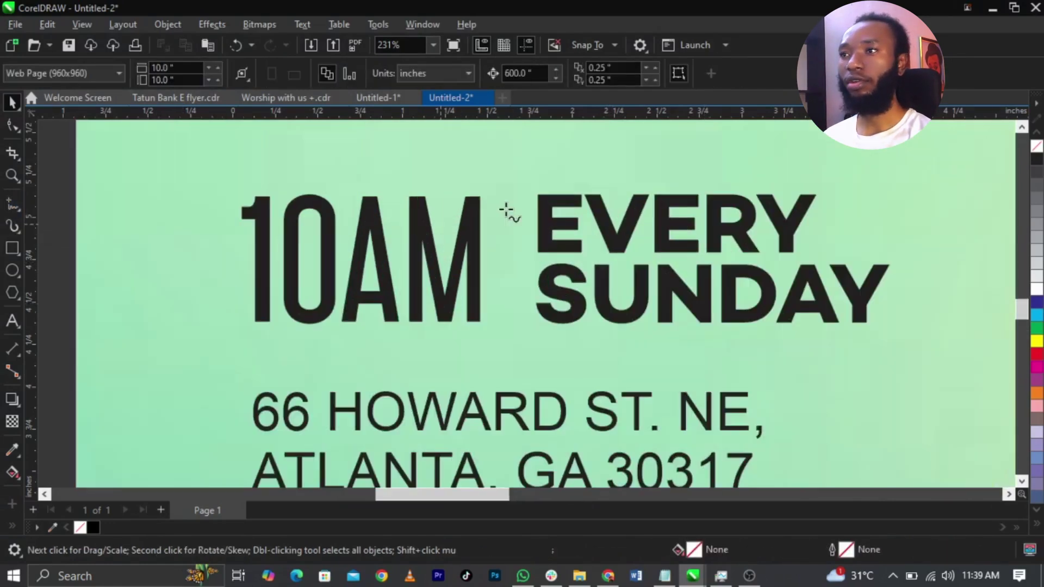
click(510, 197)
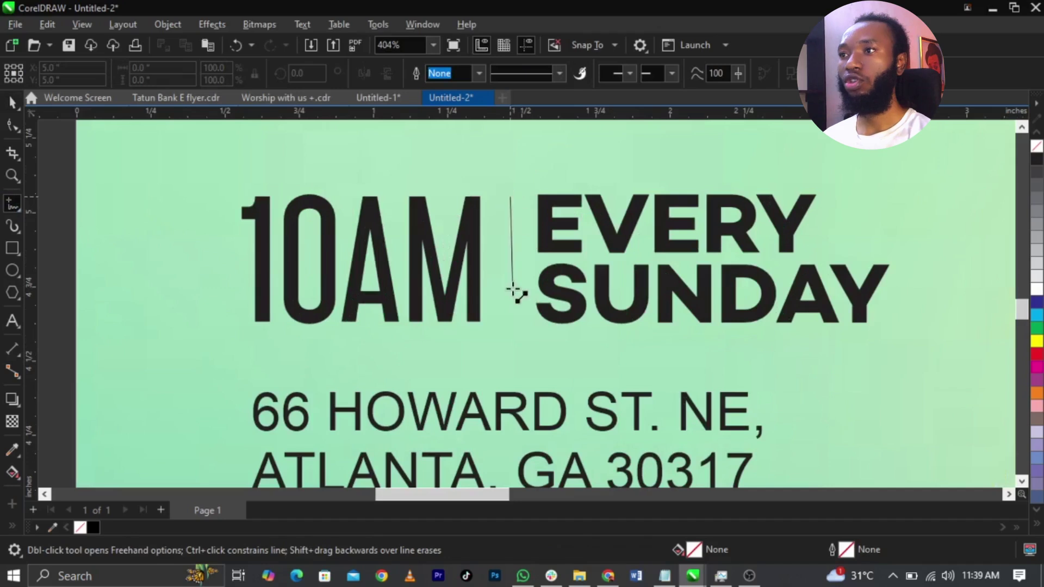
click(510, 320)
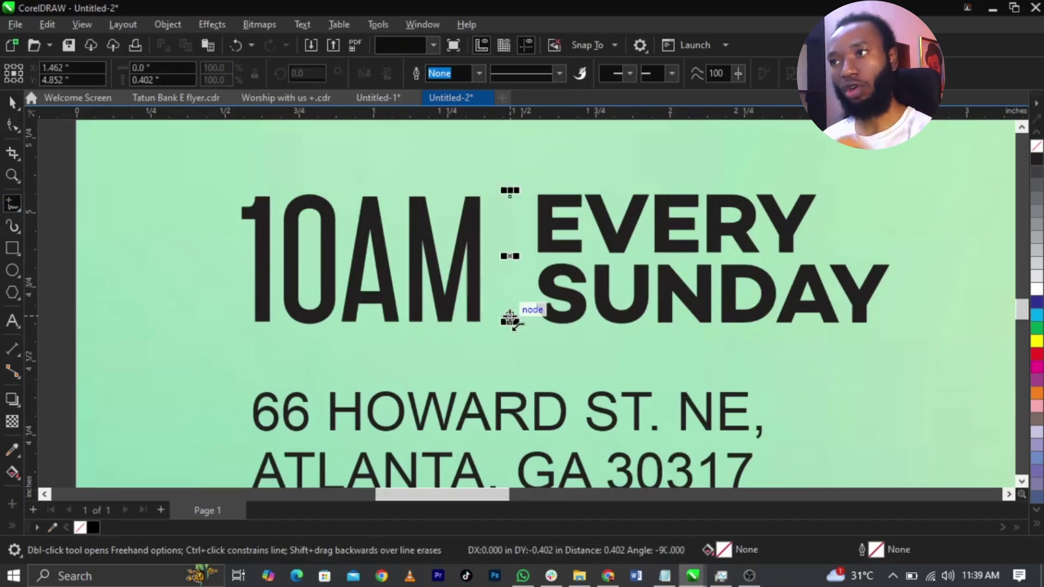
right_click(94, 525)
click(190, 185)
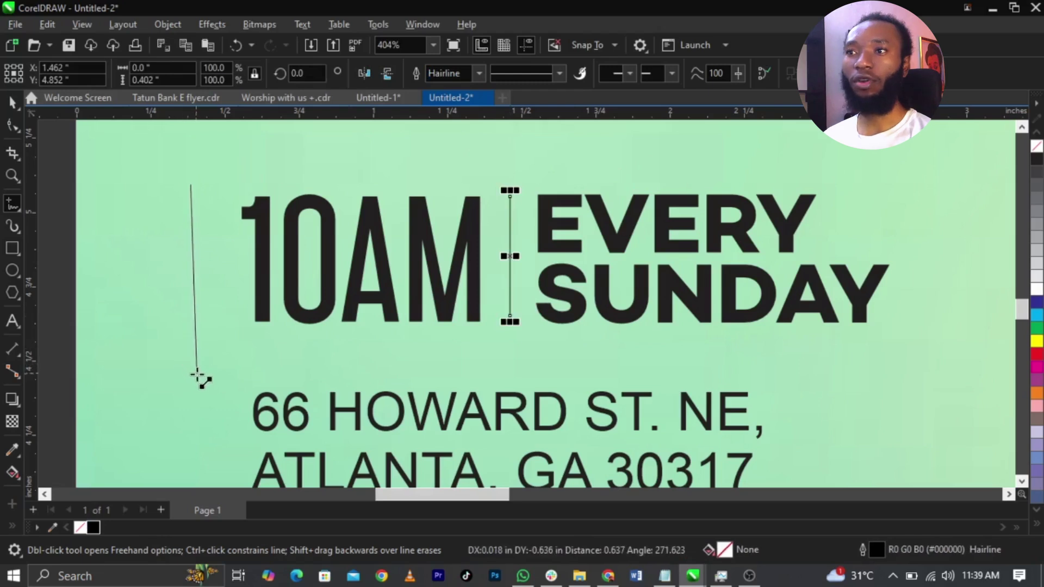
key(Escape)
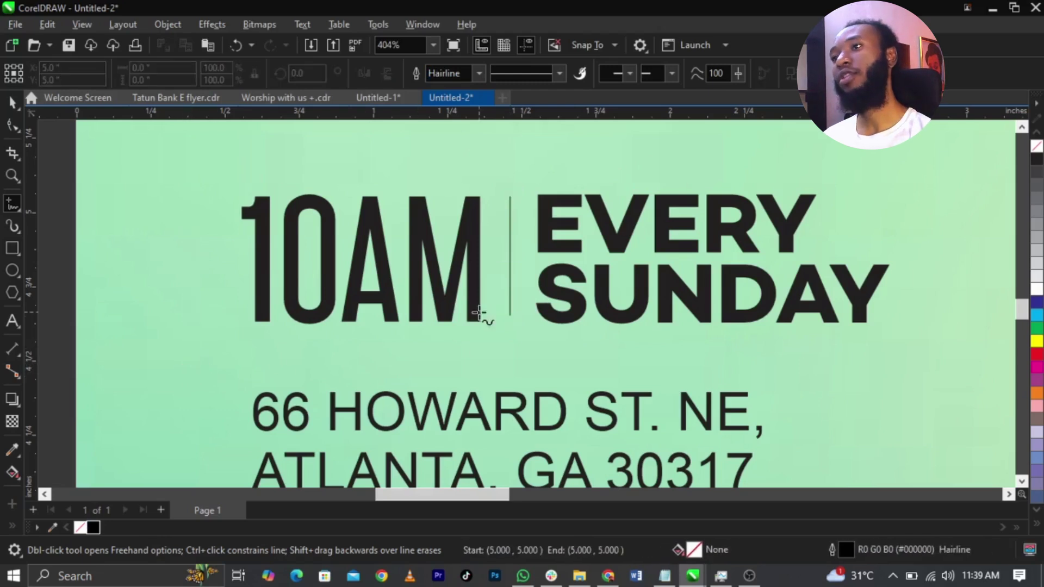
Step: Fill the 10AM text with red (C0 M100 Y100 K0)
key(space)
click(510, 309)
click(478, 299)
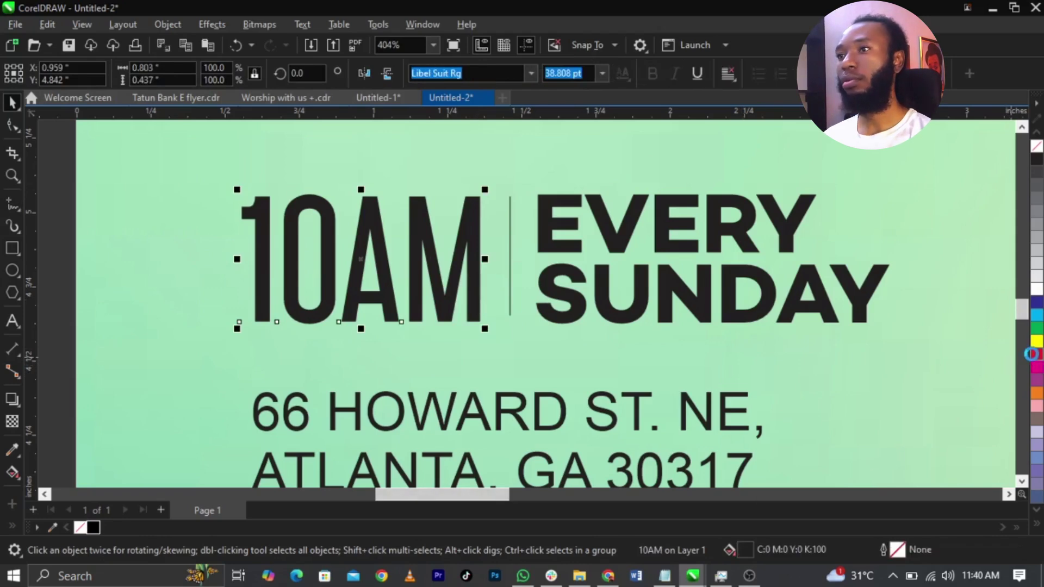
click(1035, 354)
Step: Sample the maroon of the TURNER lettering in the logo and apply it to the 10AM text
scroll(528, 378, down, 5)
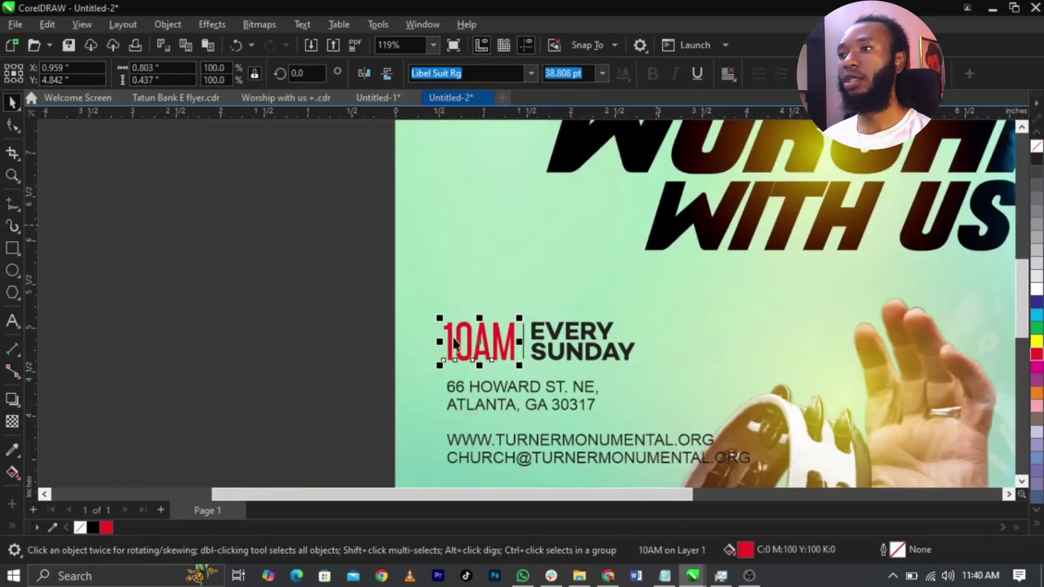
scroll(454, 342, down, 3)
key(z)
click(658, 150)
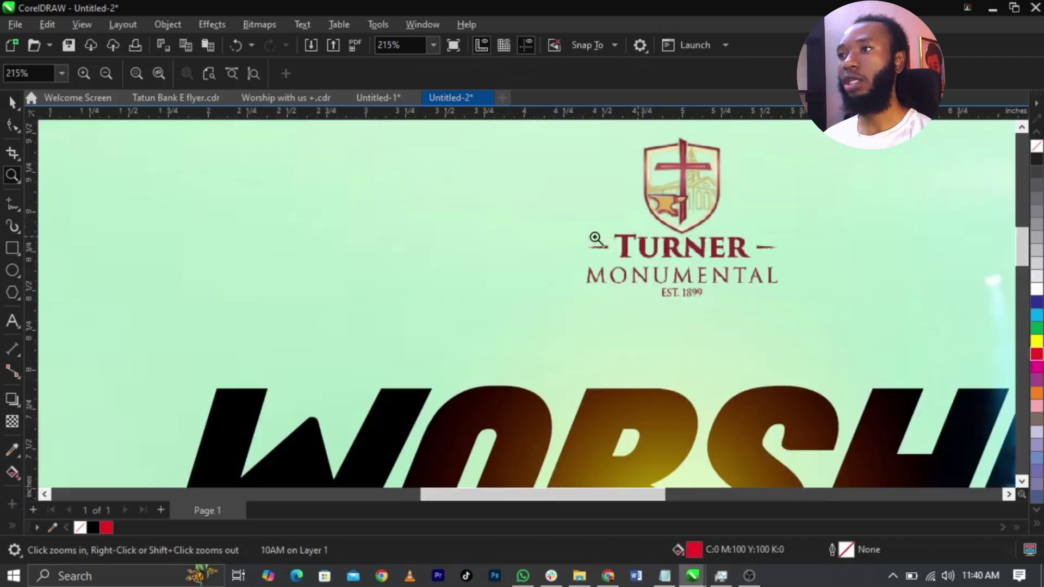
drag(533, 223, 812, 283)
scroll(809, 275, down, 3)
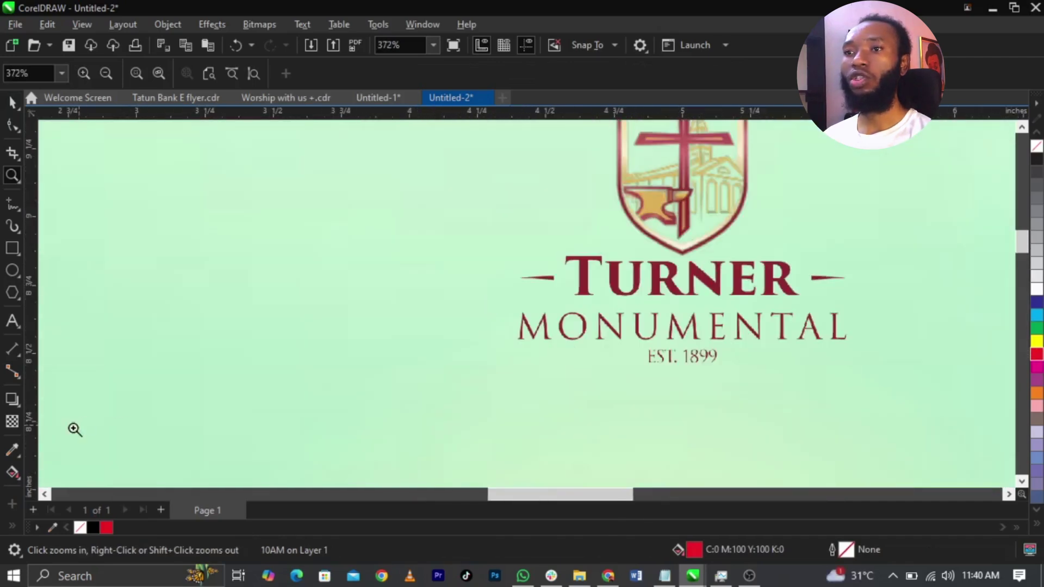
click(12, 449)
click(589, 279)
scroll(594, 240, down, 8)
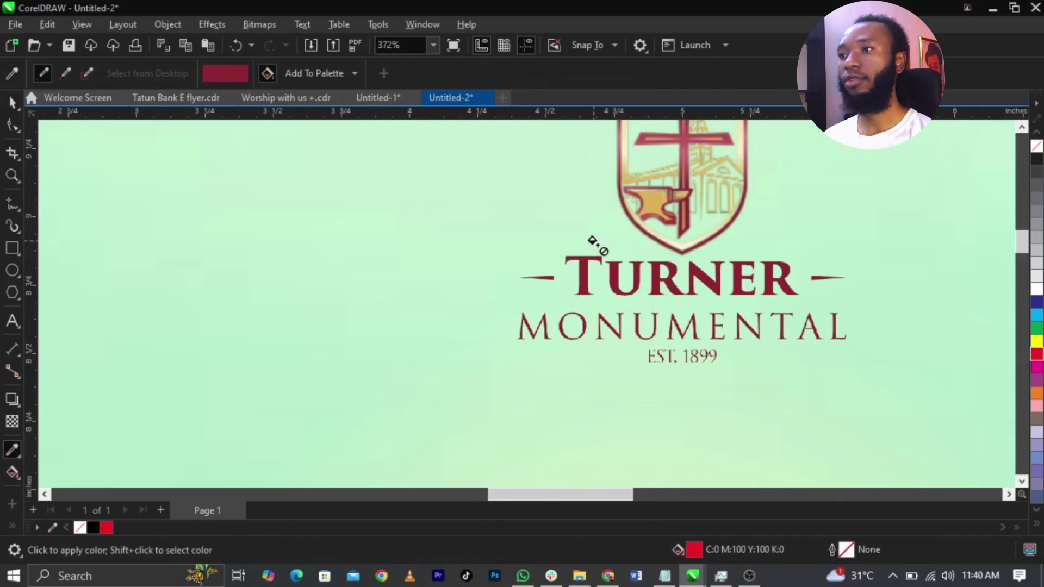
scroll(513, 381, up, 8)
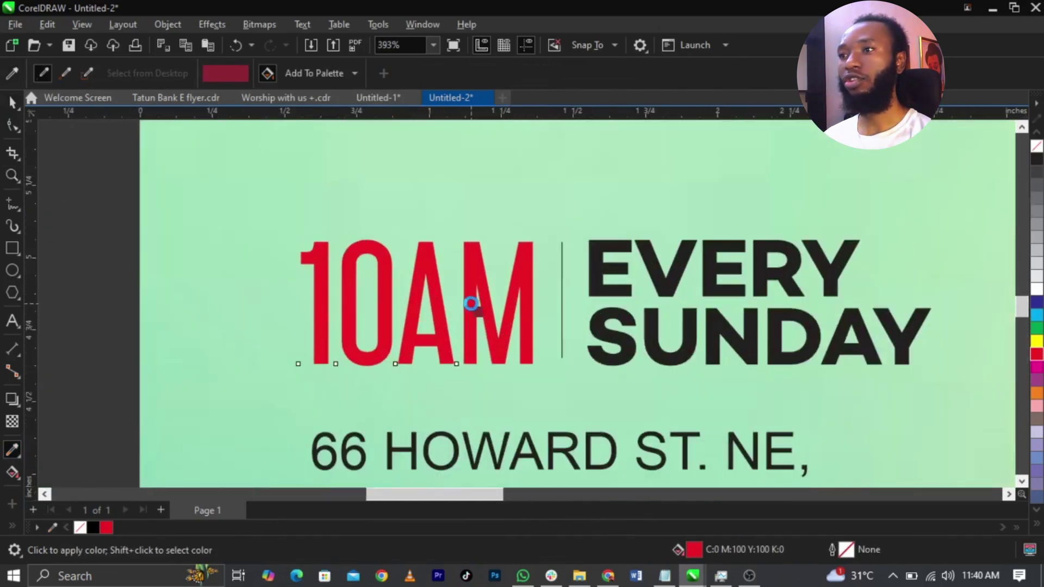
click(470, 303)
Step: Set the two address lines in bold Campton Book and enlarge them to about 15.9 pt
scroll(466, 299, down, 5)
key(space)
drag(299, 254, 729, 435)
click(449, 306)
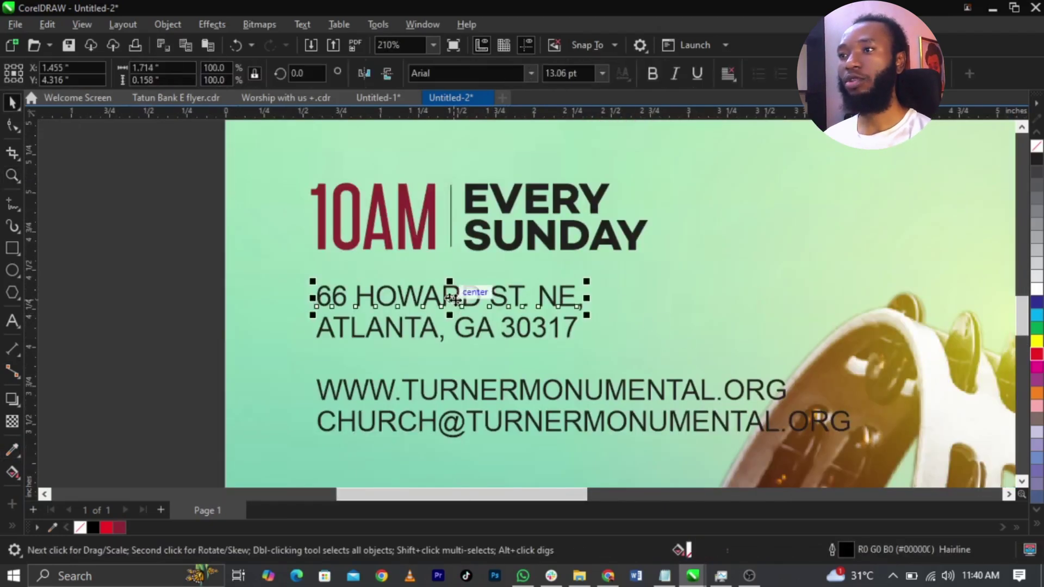
drag(208, 278, 680, 372)
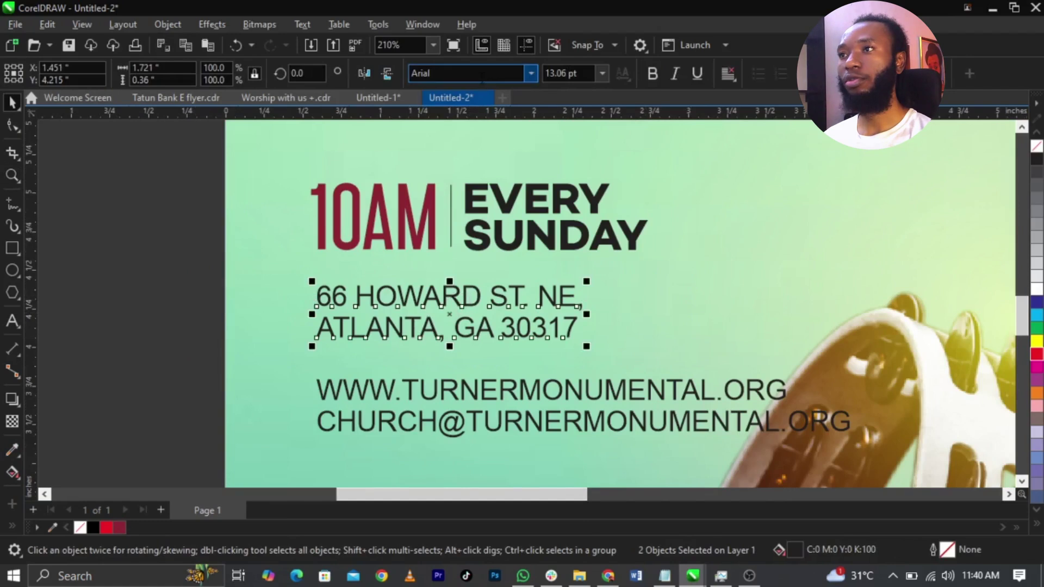
text(Campton Book)
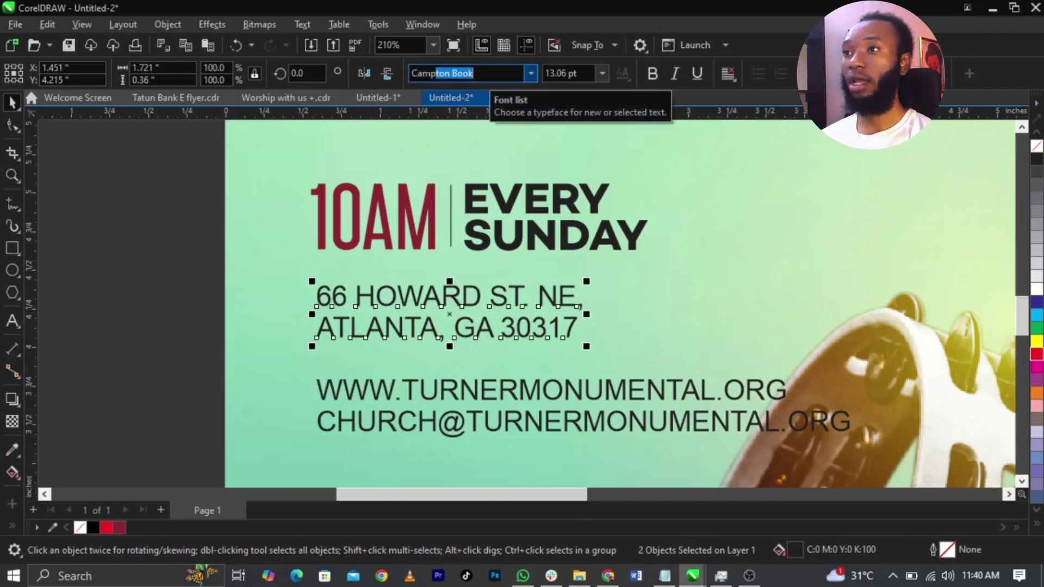
key(Return)
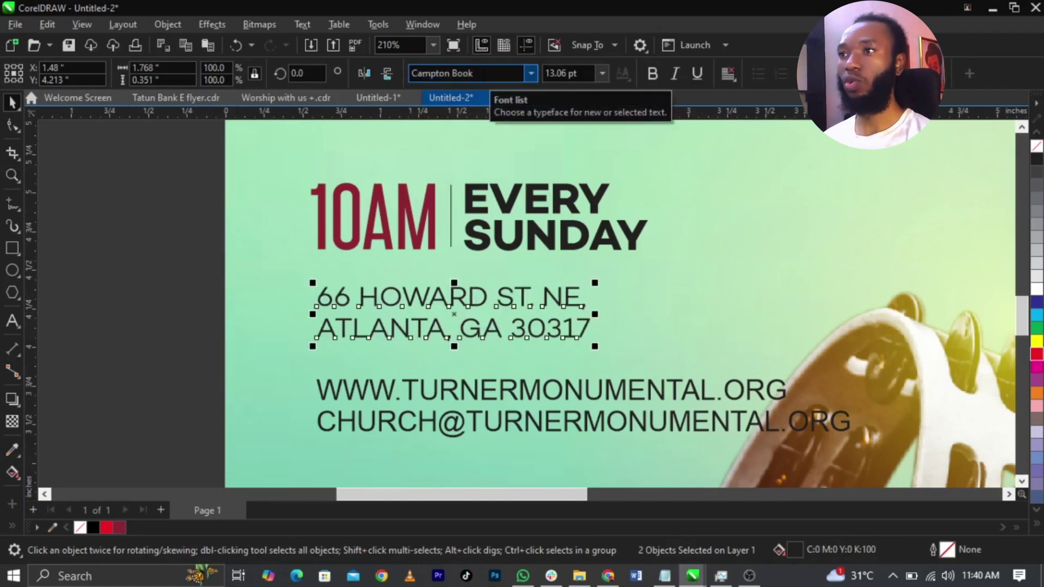
click(653, 73)
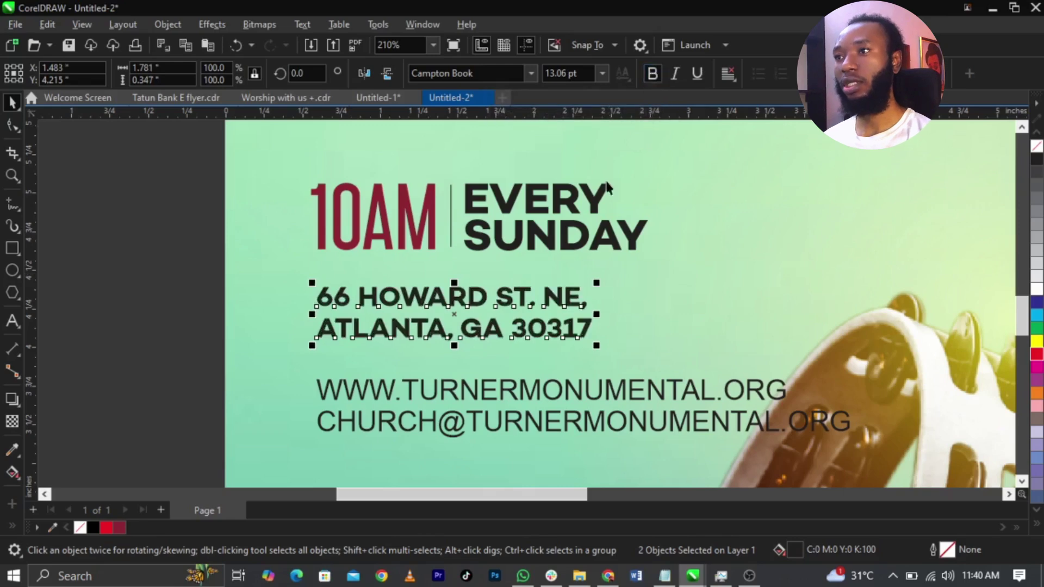
drag(560, 299, 563, 296)
drag(596, 341, 657, 354)
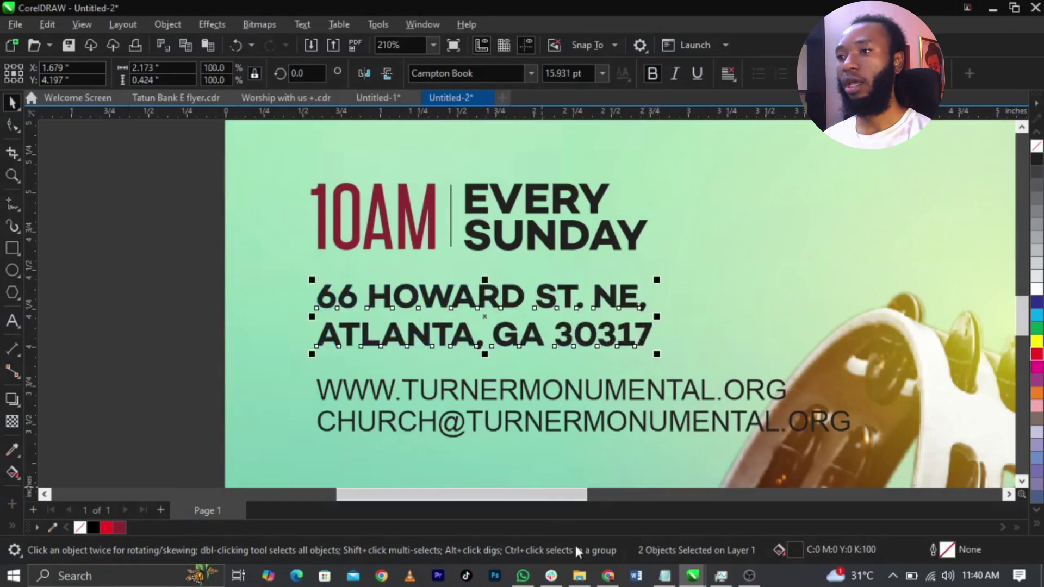
Step: Set the web address and email lines in Campton Book and scale them down to about 8.4 pt
scroll(542, 226, down, 4)
click(224, 299)
key(z)
drag(326, 194, 679, 408)
key(space)
drag(158, 287, 824, 428)
click(456, 73)
text(Camp)
key(Return)
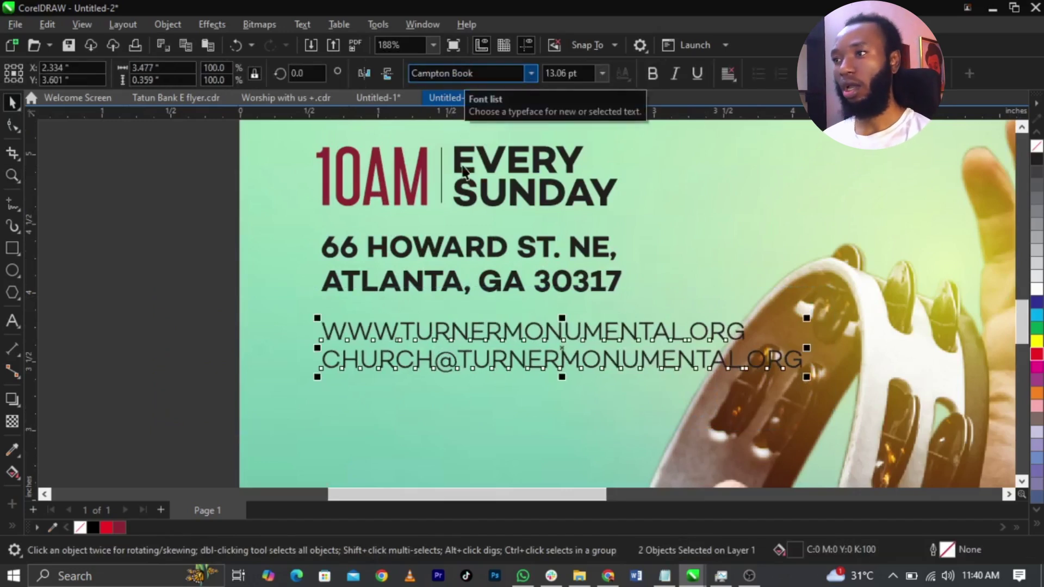
drag(803, 378, 634, 382)
shift+click(562, 276)
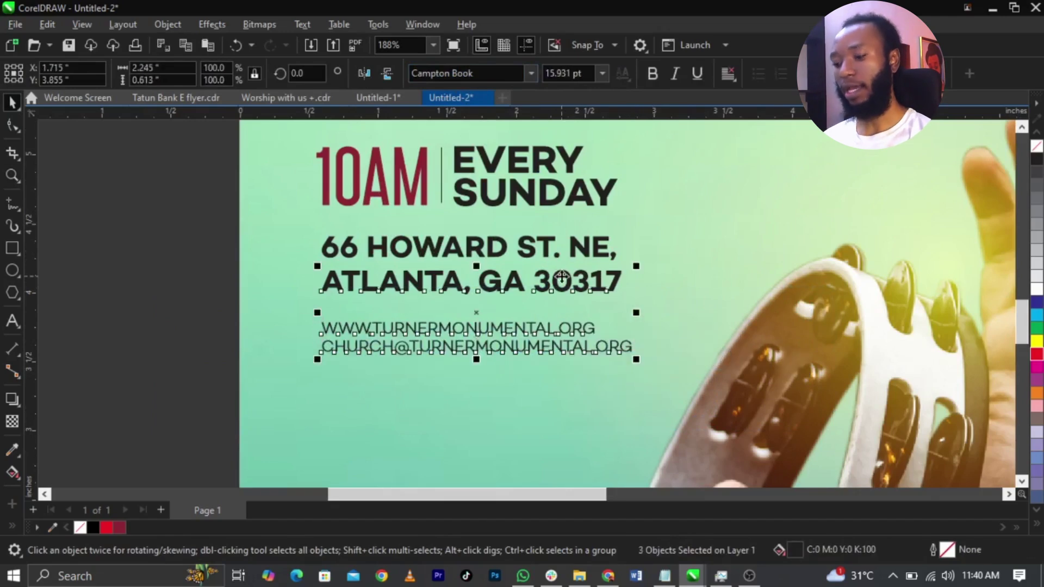
click(123, 342)
Step: Move the email line slightly down to widen its gap from the web address line
scroll(321, 354, up, 5)
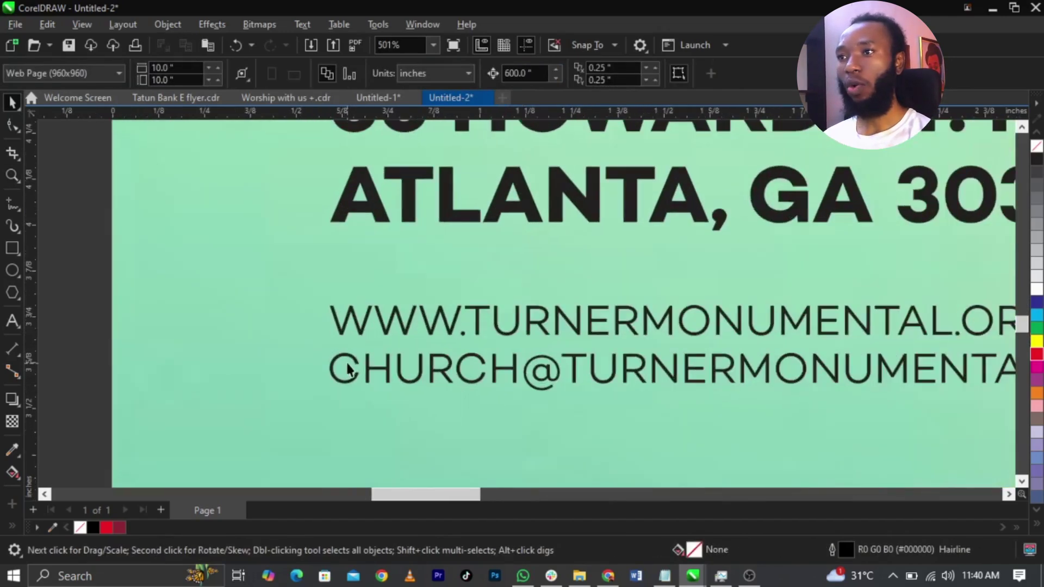
click(351, 365)
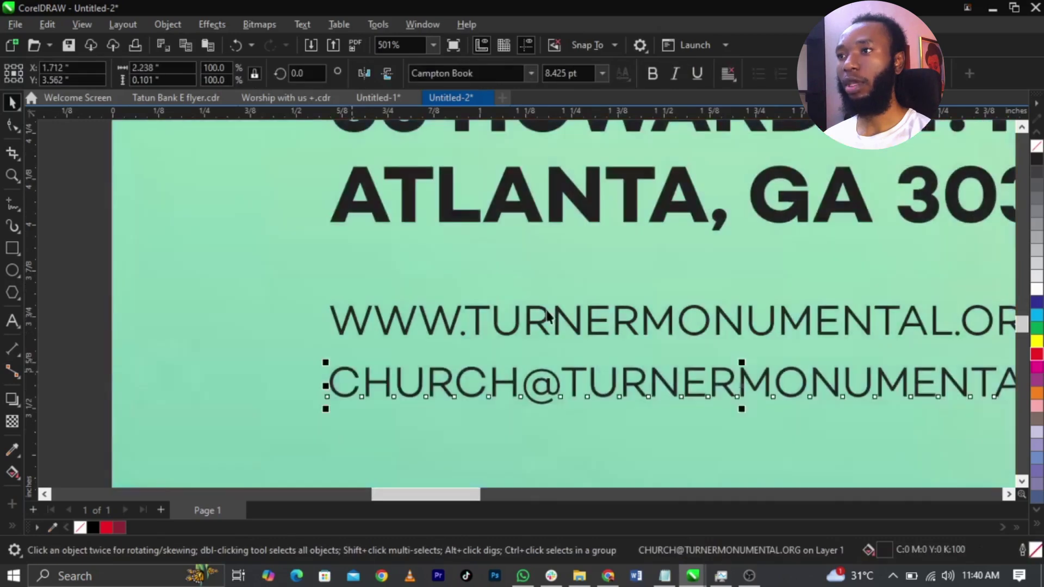
scroll(594, 305, down, 3)
scroll(604, 282, down, 3)
click(527, 267)
scroll(527, 268, down, 3)
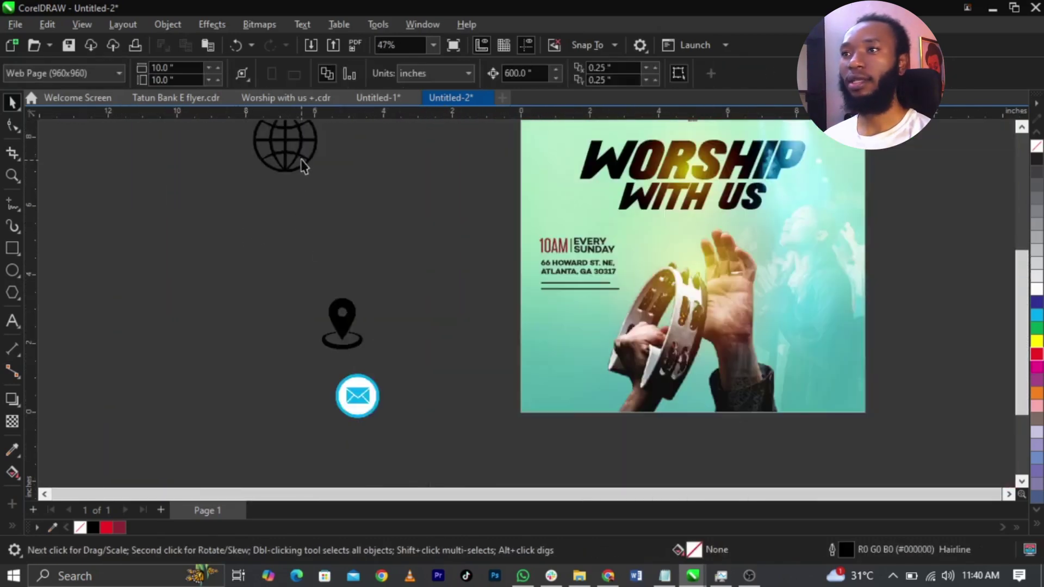
Step: Convert the globe icon bitmap to 1-bit black and white using Line Art with a threshold of 170
drag(302, 165, 478, 295)
key(z)
drag(427, 231, 659, 337)
key(space)
click(257, 25)
mouse_move(279, 161)
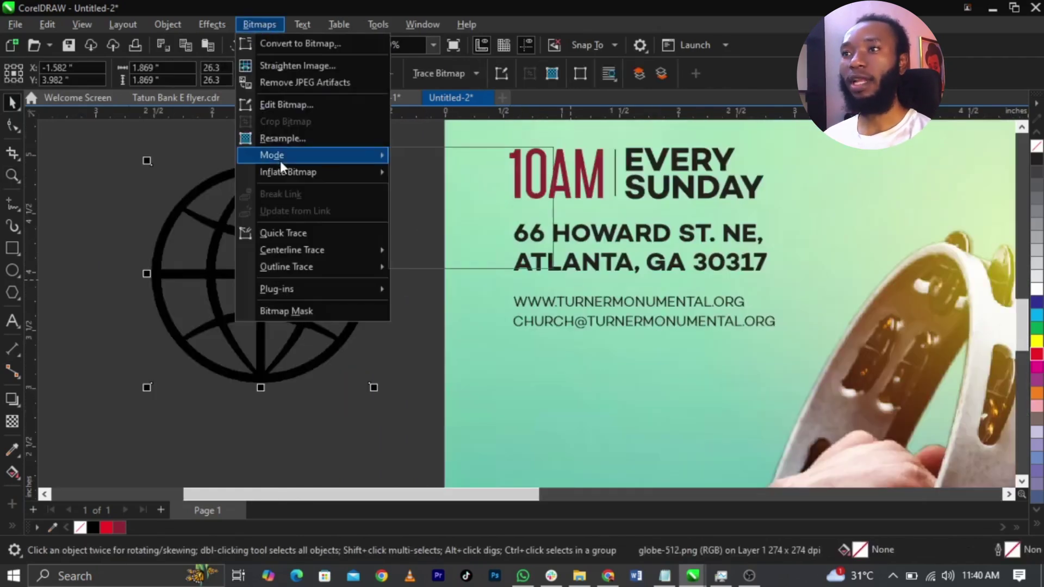
click(411, 155)
drag(556, 409, 586, 410)
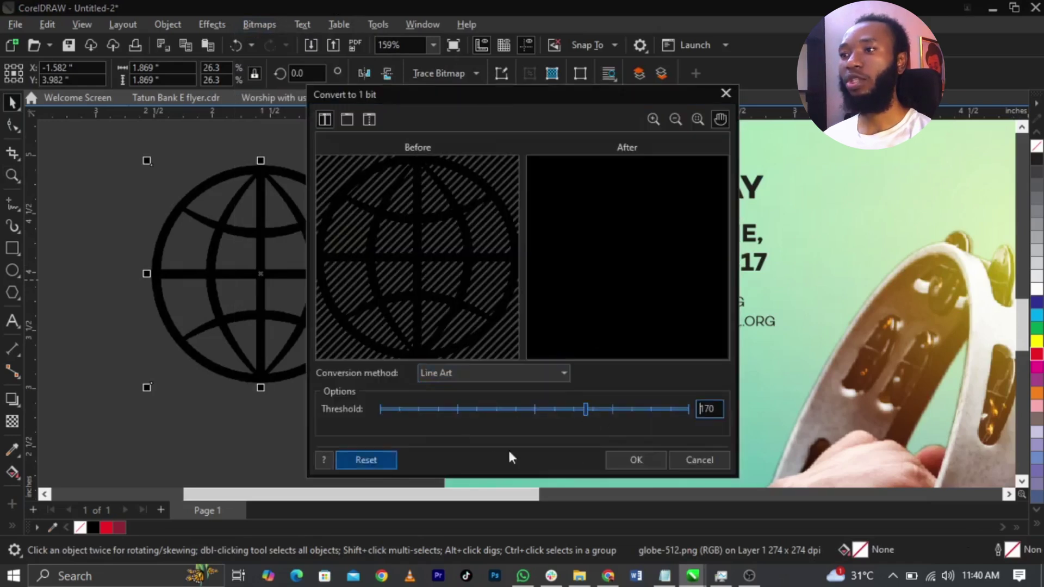
click(619, 455)
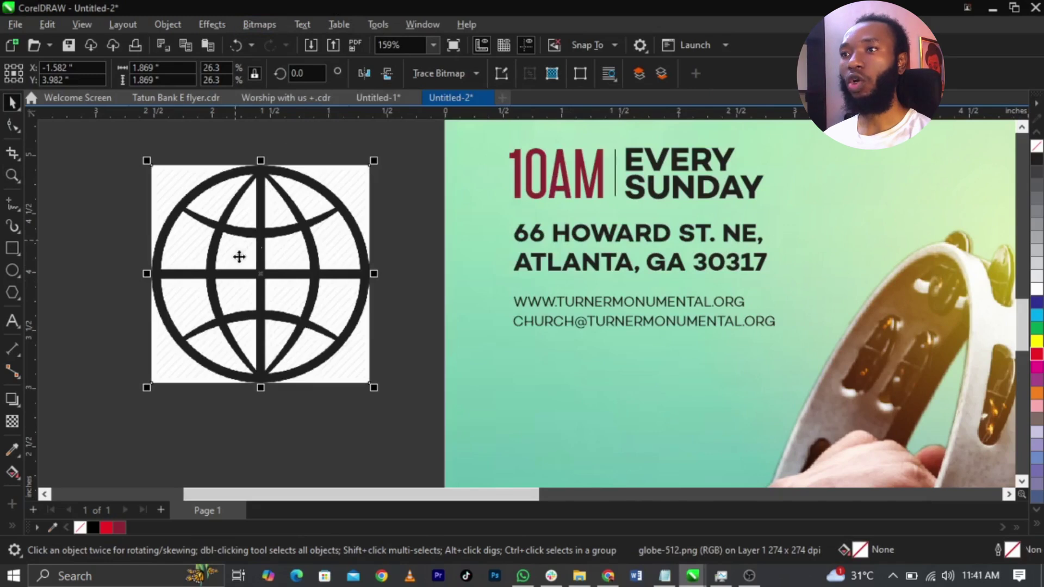
Step: Trace the globe bitmap as a Line Art outline and delete the original bitmap
click(426, 72)
mouse_move(468, 127)
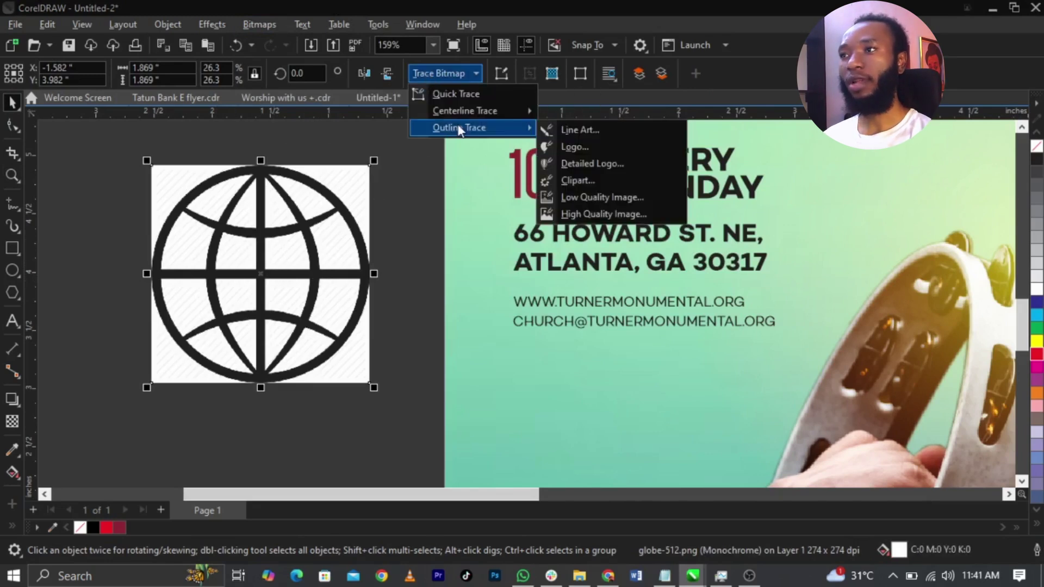
click(577, 130)
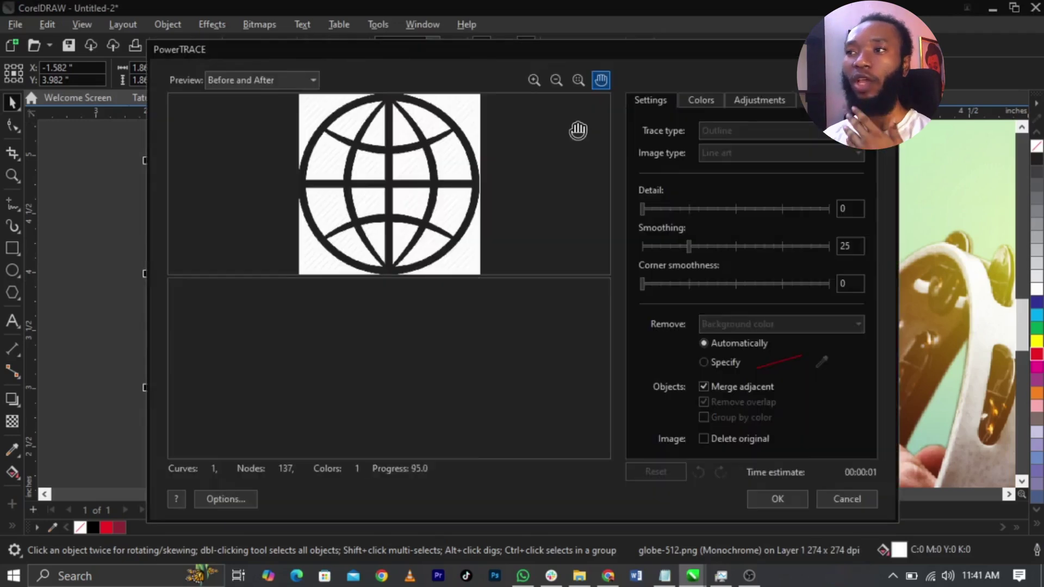
click(777, 500)
click(301, 403)
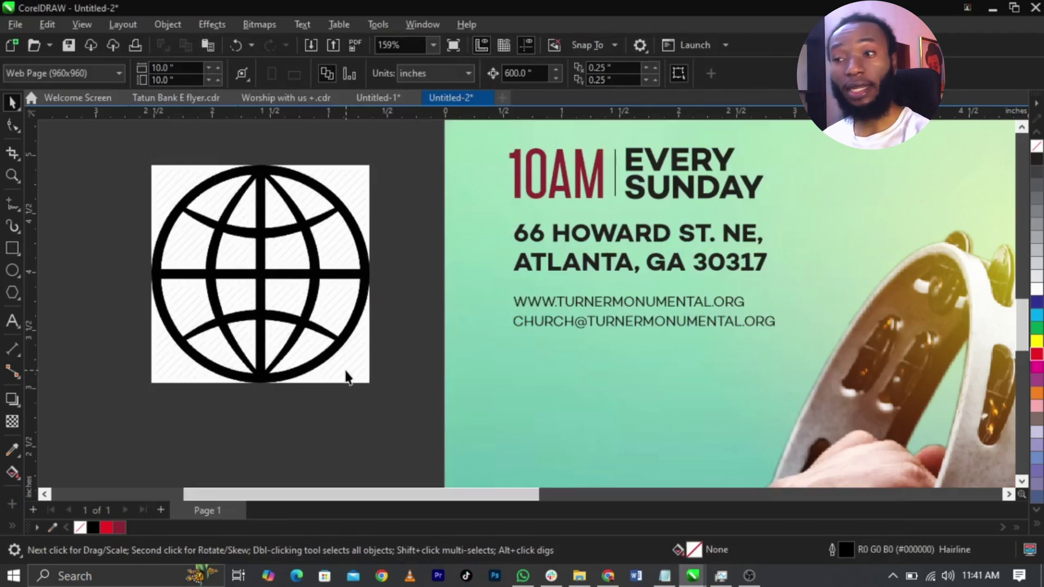
click(346, 374)
key(Delete)
Step: Shrink the traced globe to about 0.22 inches and move it in front of the web address line
click(331, 344)
drag(374, 387, 496, 237)
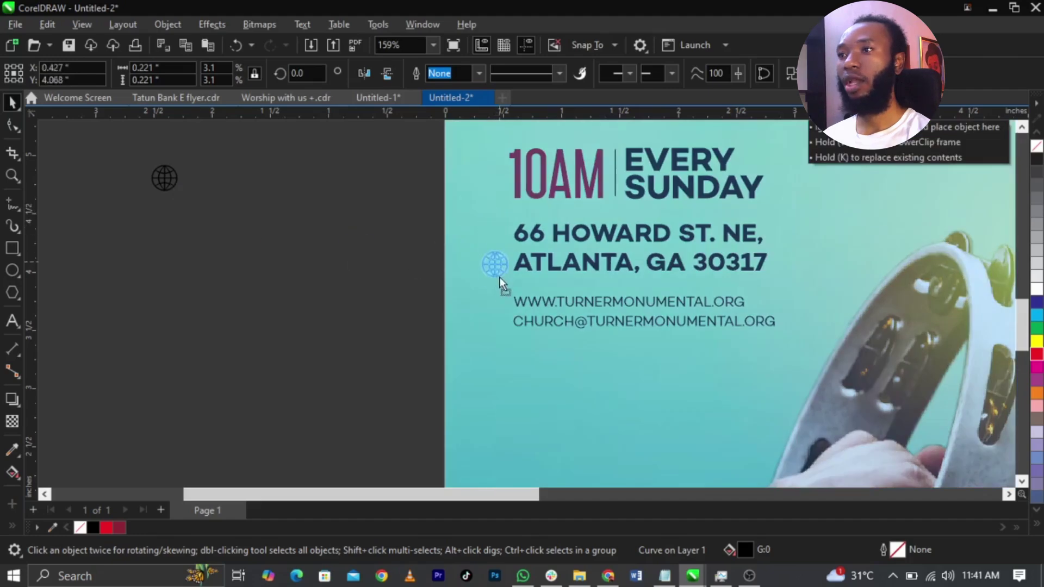
drag(498, 302, 498, 303)
Step: Reduce the globe icon to about 0.15 inches and centre it vertically on the web address line
key(z)
drag(566, 352, 566, 352)
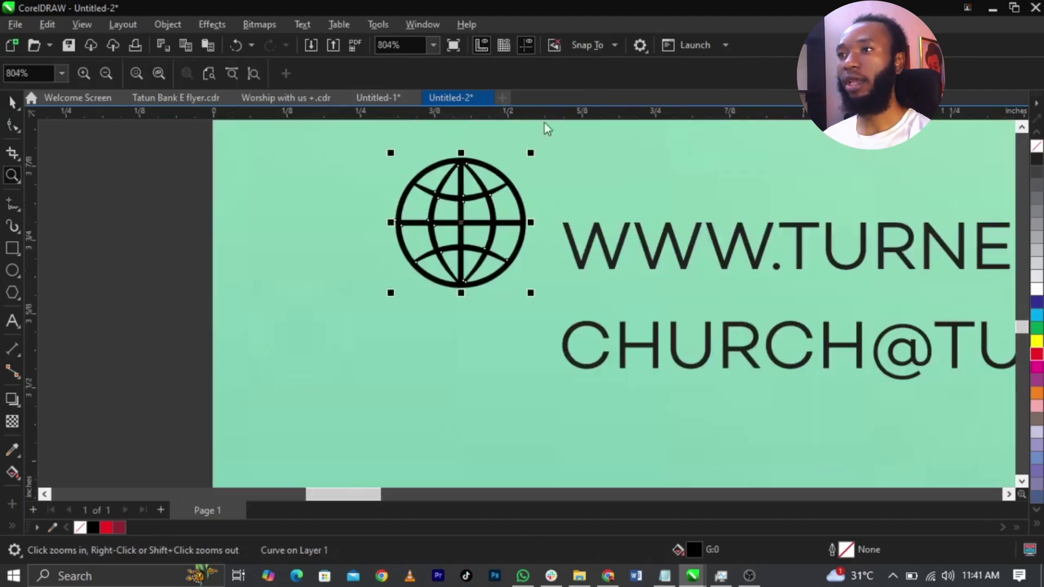
key(space)
click(533, 168)
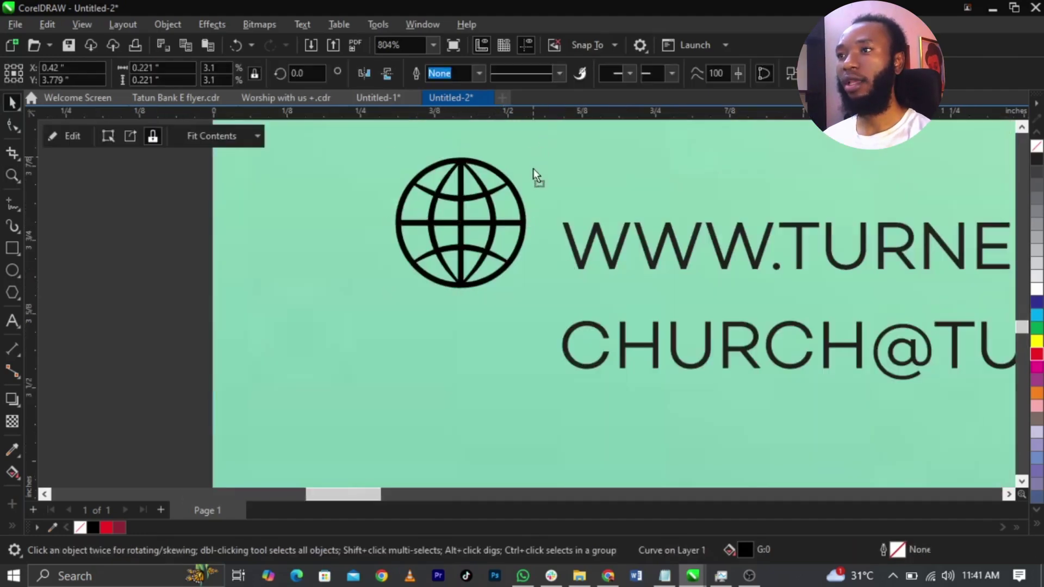
click(523, 204)
drag(530, 153, 531, 177)
drag(480, 222, 480, 244)
scroll(480, 244, down, 2)
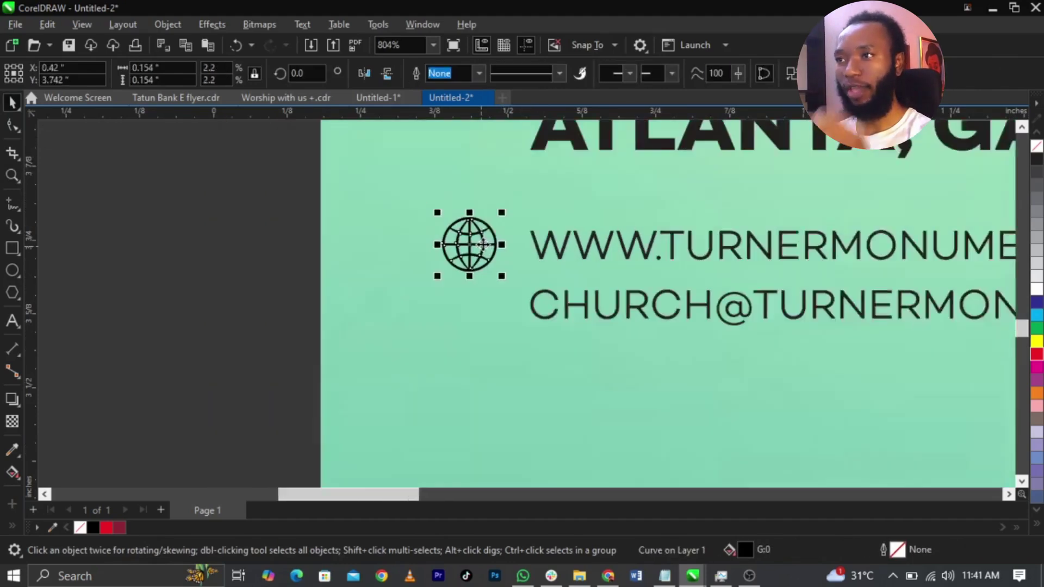
click(328, 301)
scroll(673, 313, down, 7)
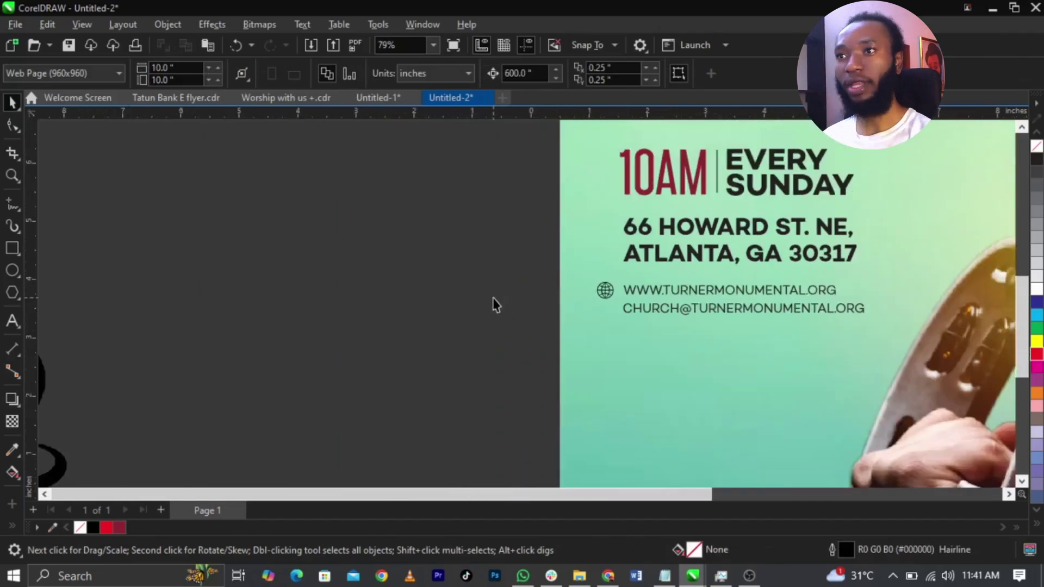
Step: Bring the location pin and email icons beside the page and convert the email icon to 1-bit black and white
drag(369, 411, 494, 303)
drag(340, 335, 433, 298)
drag(392, 271, 615, 340)
key(space)
click(391, 252)
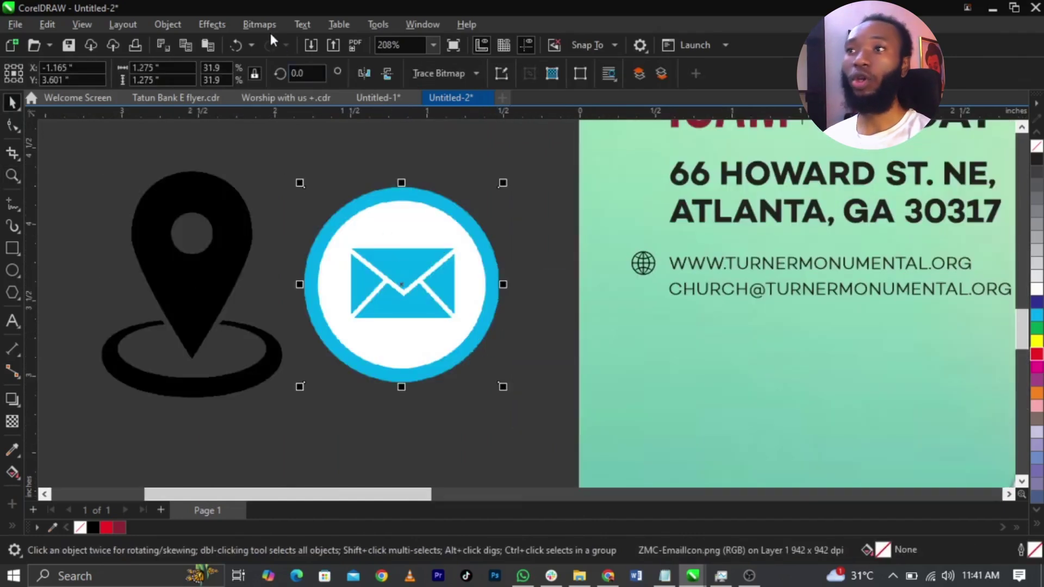
click(269, 26)
mouse_move(299, 158)
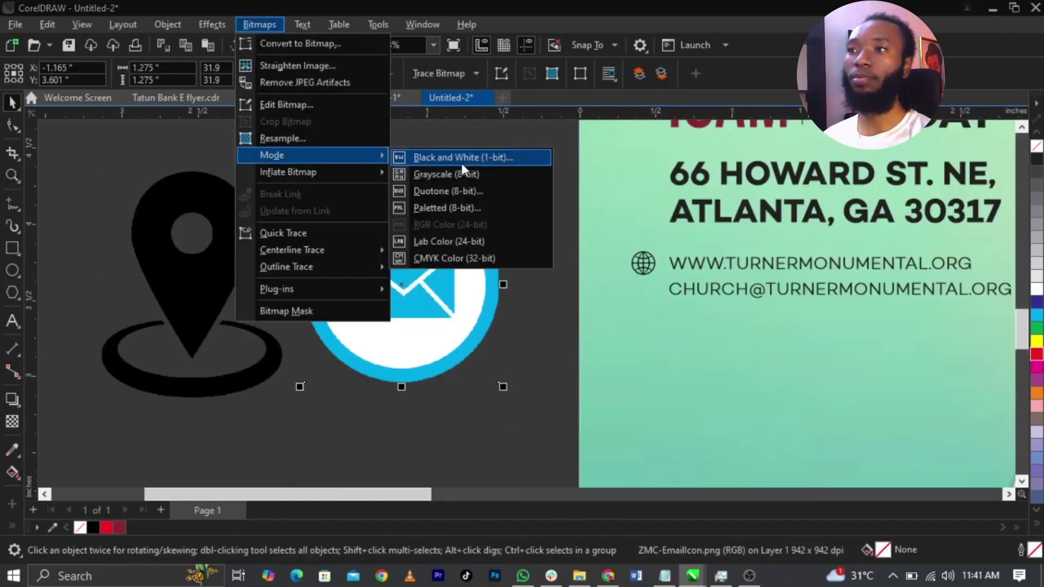
click(461, 159)
click(637, 460)
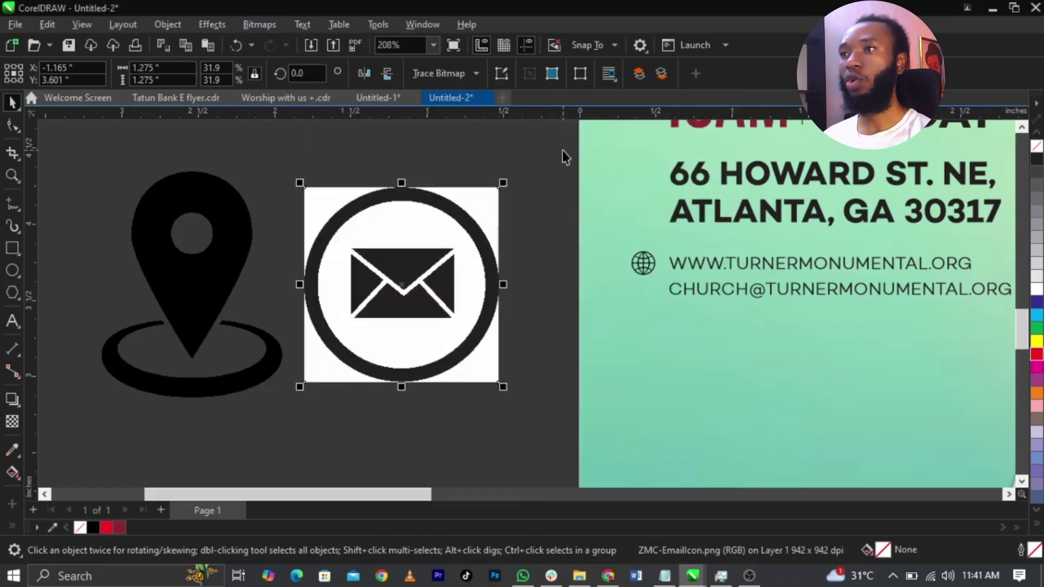
Step: Trace the email icon bitmap as a Line Art outline and delete the original bitmap
click(459, 72)
mouse_move(459, 129)
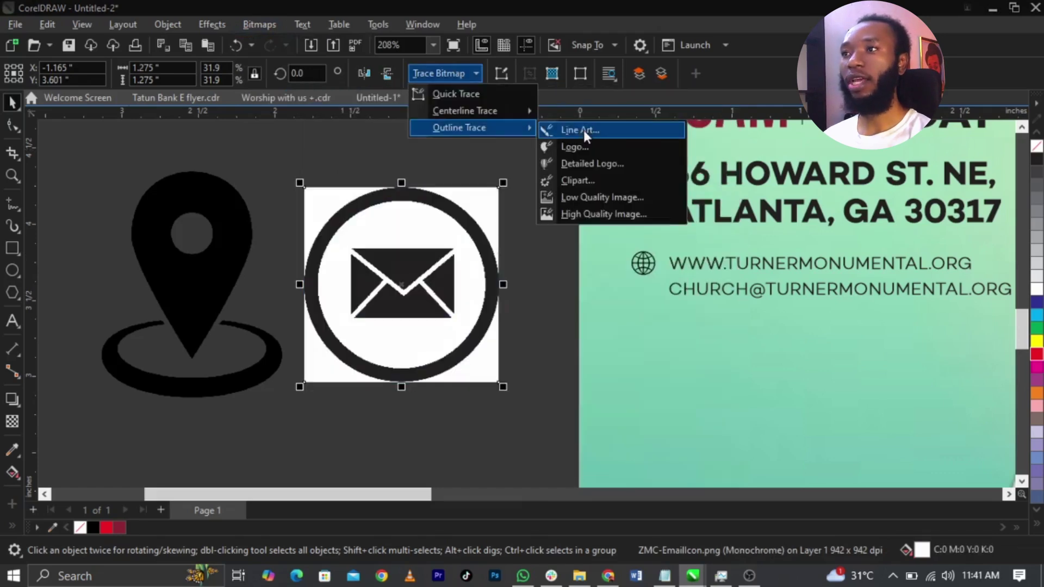
click(583, 129)
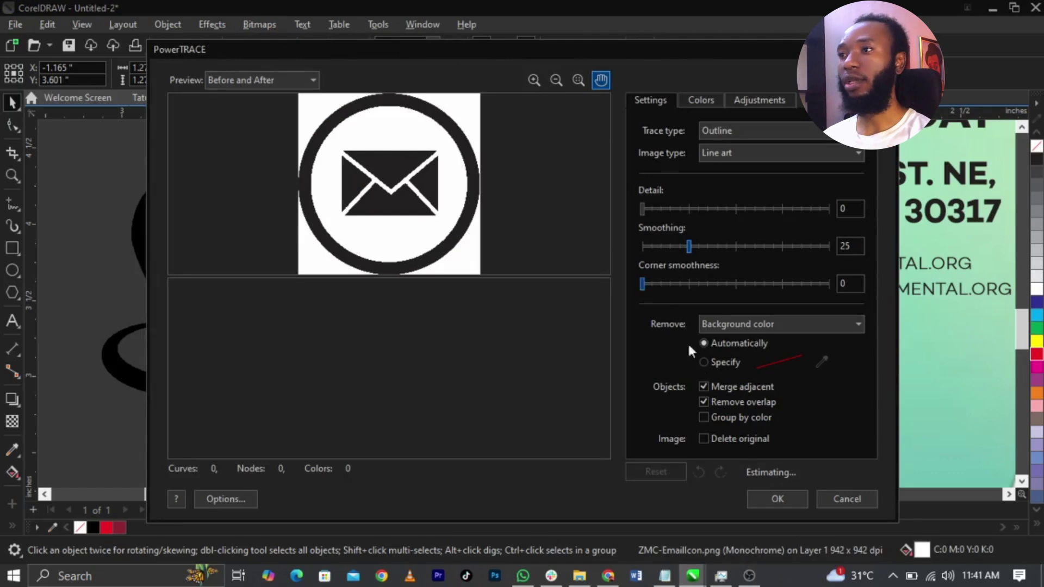
click(776, 498)
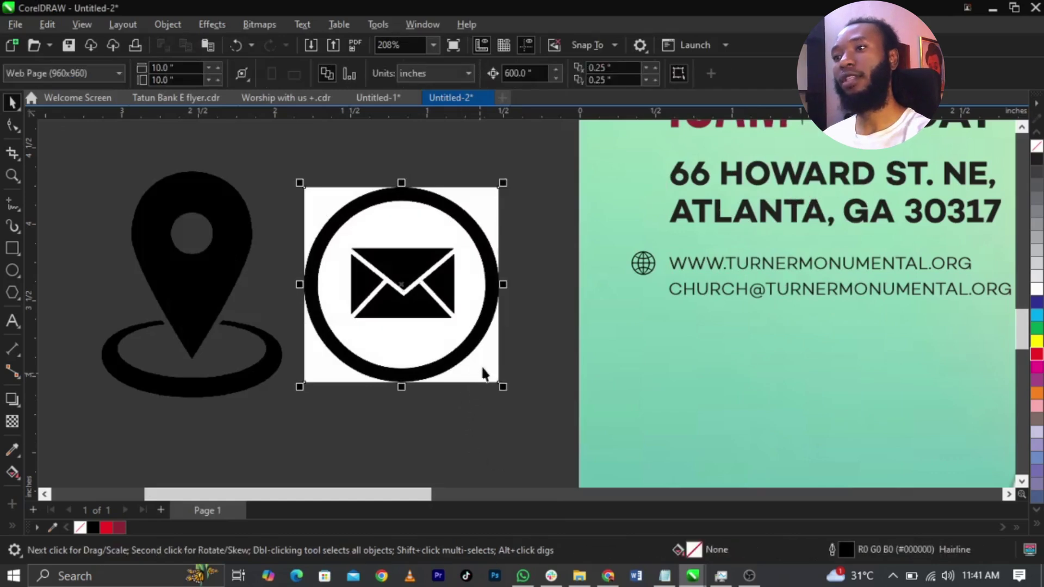
key(Delete)
Step: Ungroup the traced email icon, delete its white circular background and group the remaining parts again
click(440, 298)
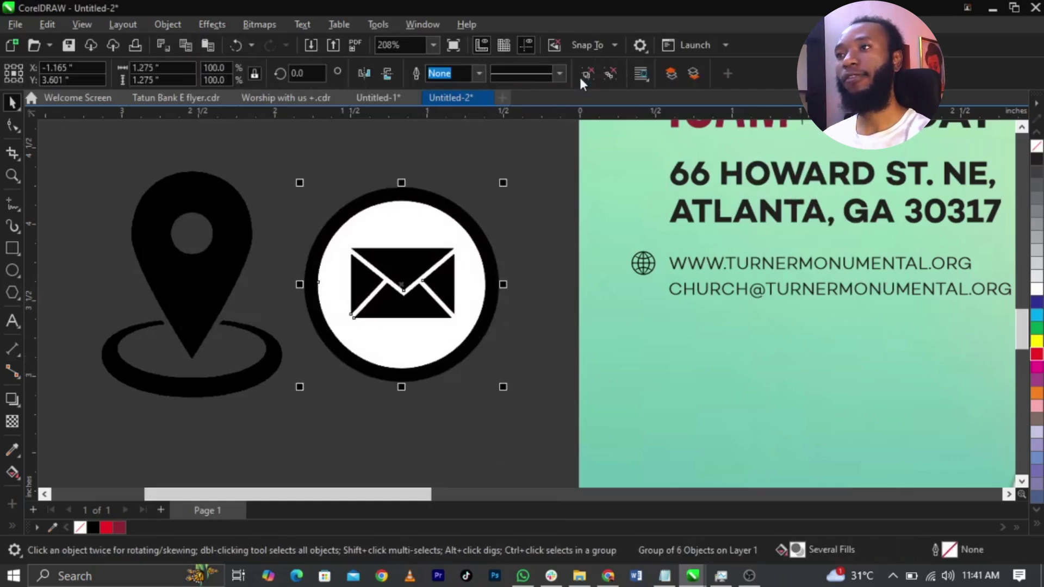
key(ctrl+u)
click(419, 240)
key(Delete)
drag(279, 158, 532, 434)
key(ctrl+g)
Step: Reduce the email icon to about 0.118 inches and place it beside the email address, centred horizontally under the globe icon
drag(503, 183, 441, 355)
drag(316, 371, 646, 296)
scroll(646, 294, up, 5)
shift+click(648, 270)
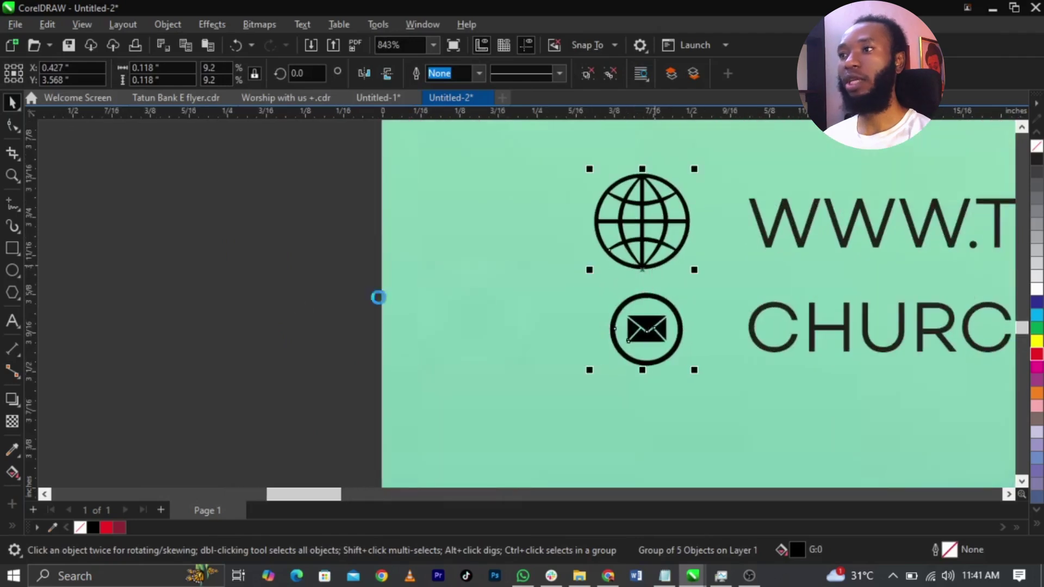
click(212, 309)
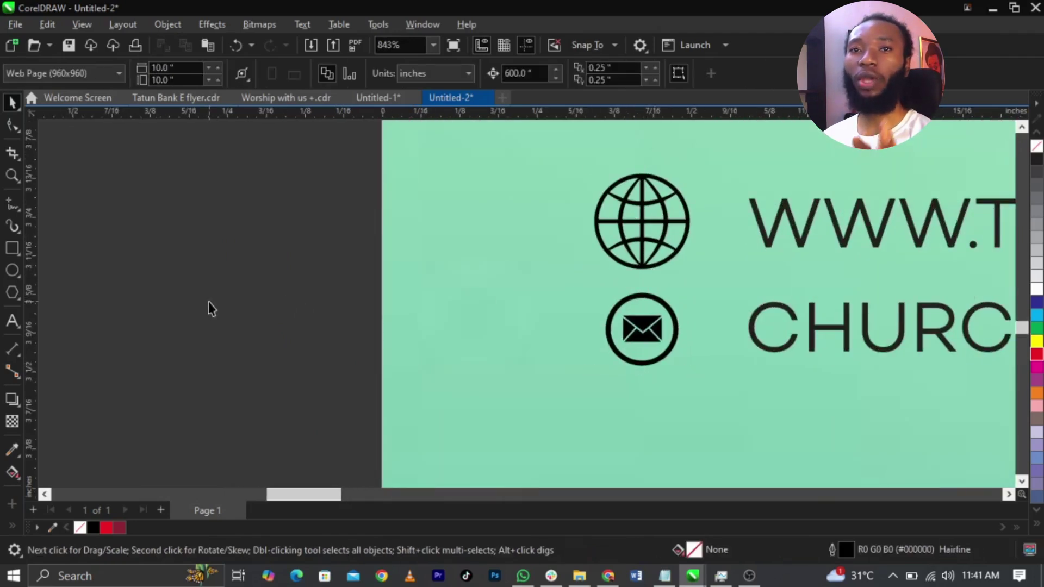
Step: Enlarge the email icon proportionally to about 0.147 inches
scroll(671, 341, up, 3)
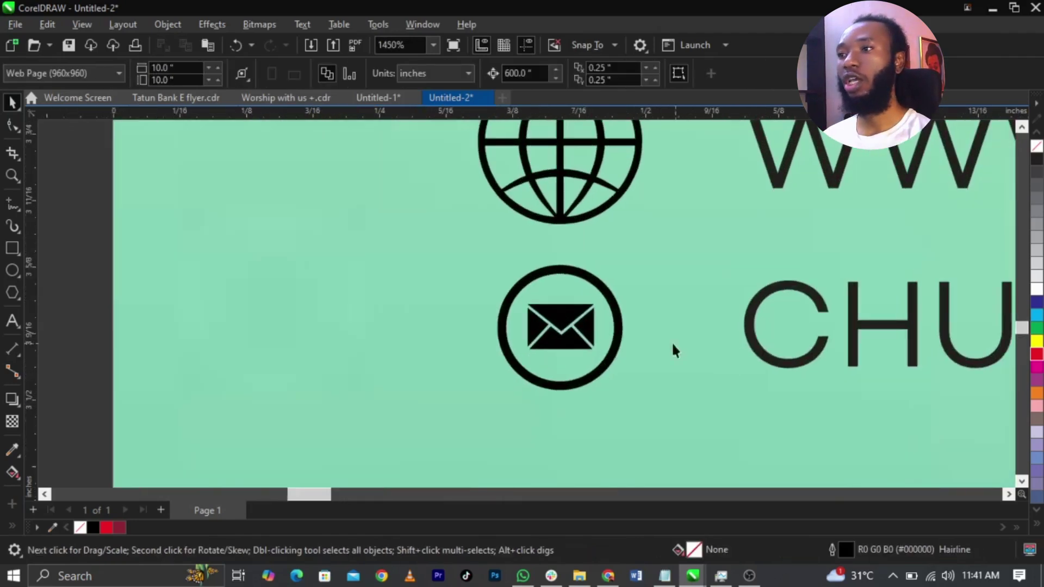
click(622, 341)
drag(628, 398, 648, 429)
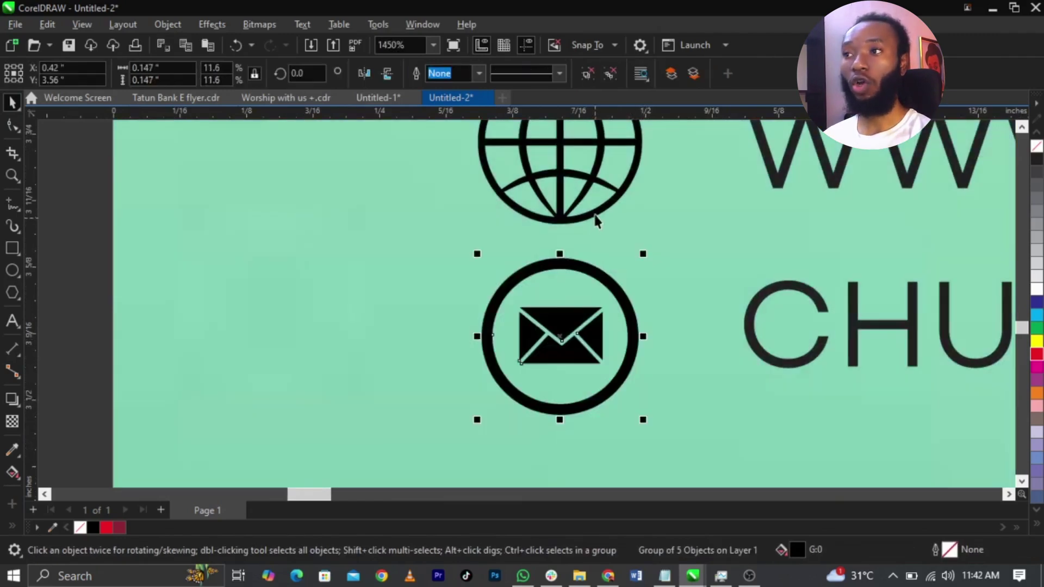
shift+click(597, 220)
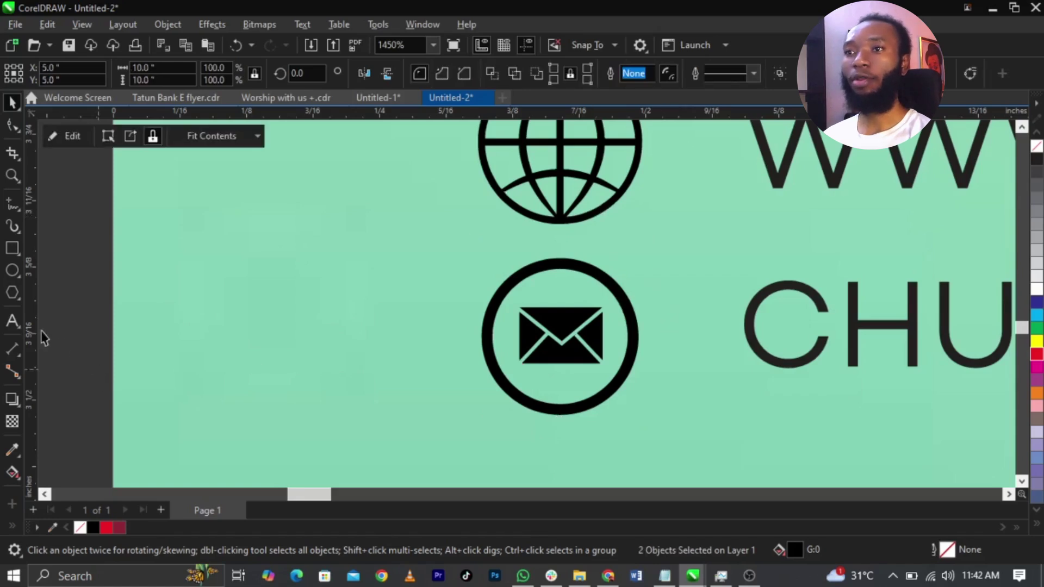
Step: Place vertical guidelines at both side edges of the globe icon and enlarge the email icon to about 0.152 inches between them
click(260, 343)
drag(260, 344, 455, 358)
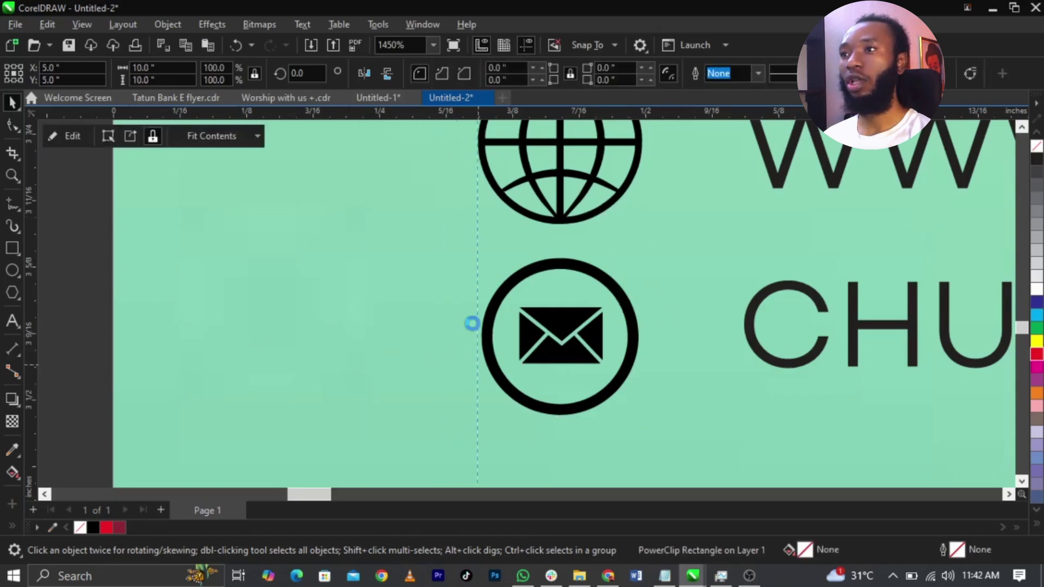
drag(477, 275, 642, 288)
scroll(617, 491, up, 2)
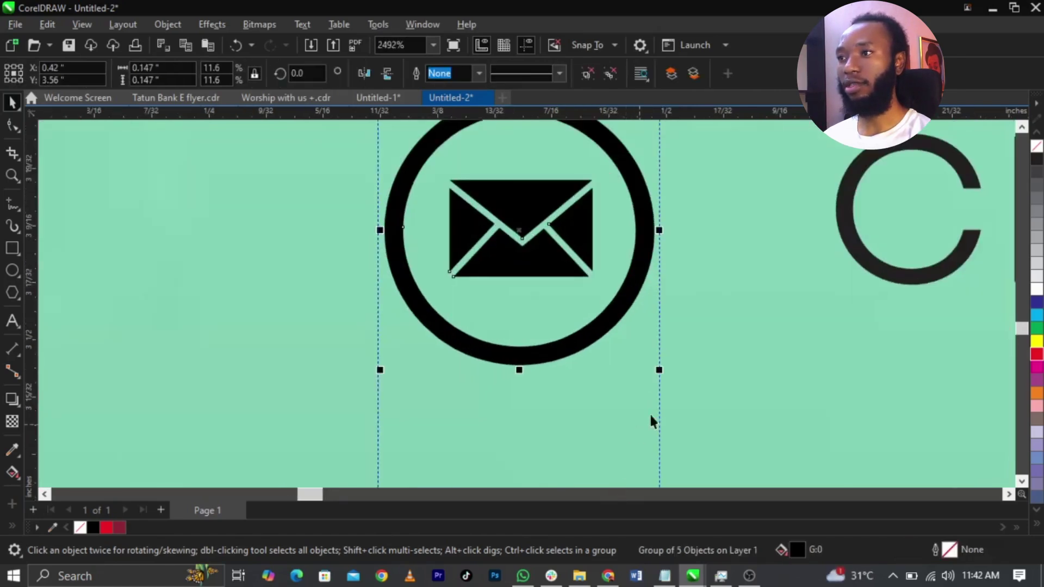
drag(658, 373, 661, 378)
scroll(662, 379, down, 5)
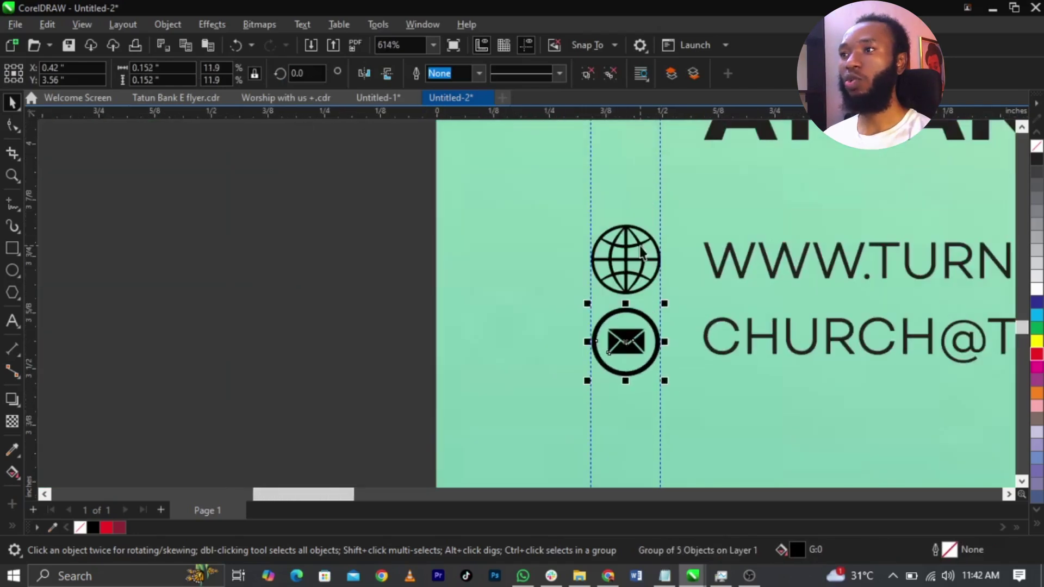
Step: Convert the location pin bitmap to 1-bit black and white with the Line Art method at threshold 170
click(658, 283)
scroll(592, 294, down, 4)
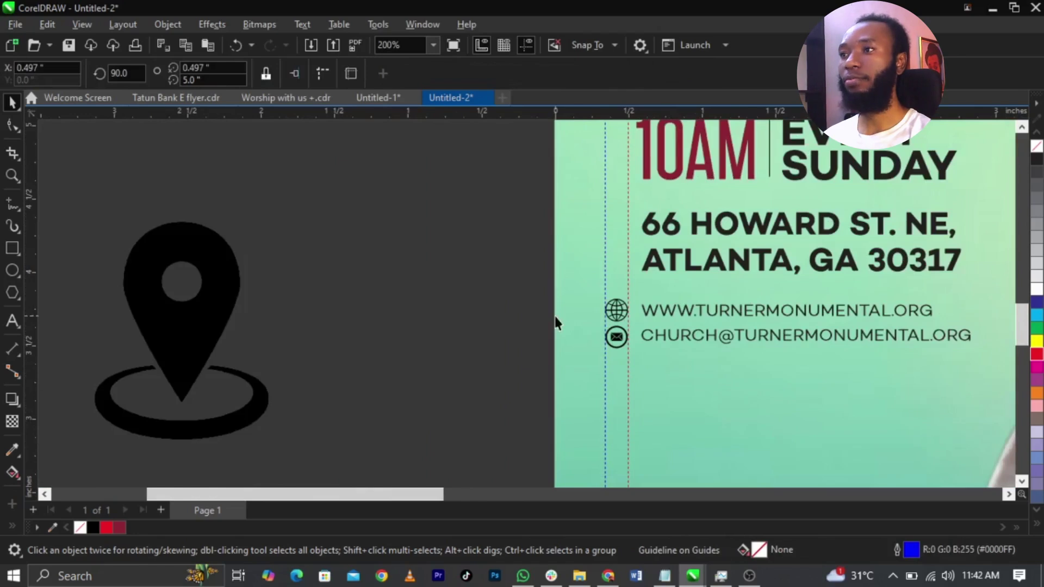
click(247, 305)
click(267, 24)
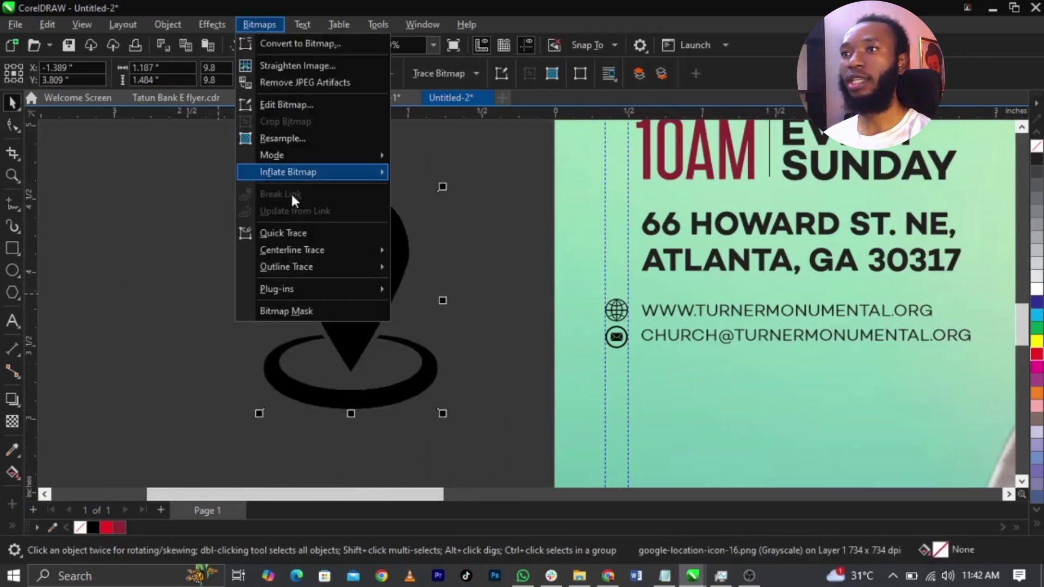
mouse_move(299, 155)
click(440, 157)
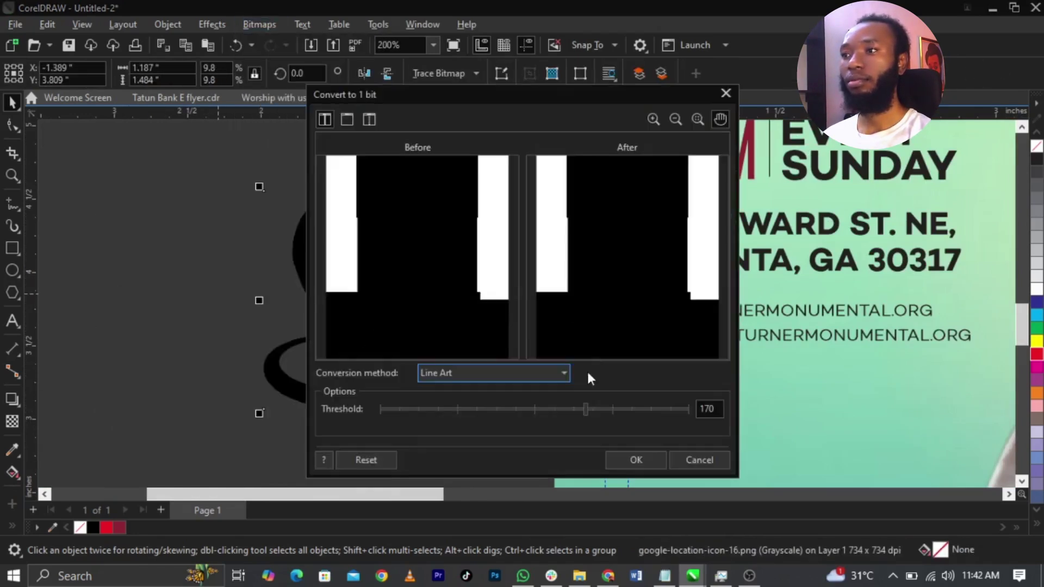
click(636, 459)
Step: Trace the location pin bitmap as a Line Art outline with adjacent objects merged, and delete the original bitmap
click(454, 72)
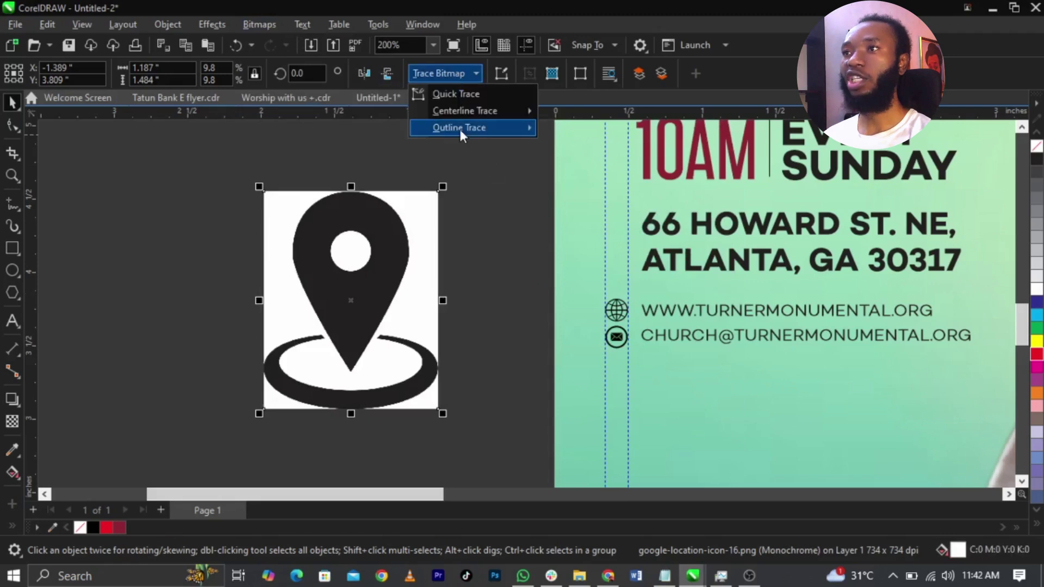
mouse_move(459, 129)
click(598, 130)
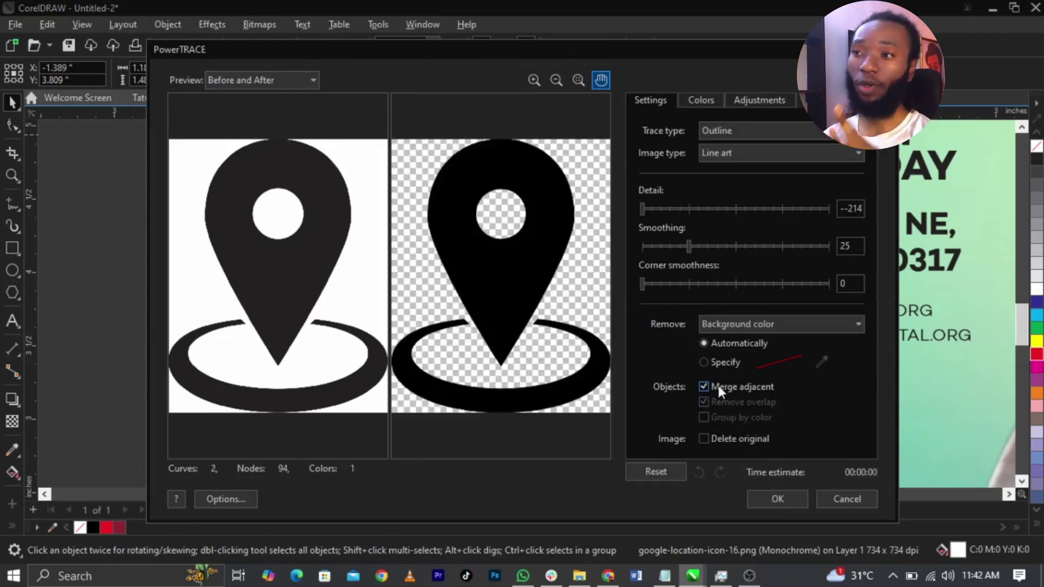
click(777, 506)
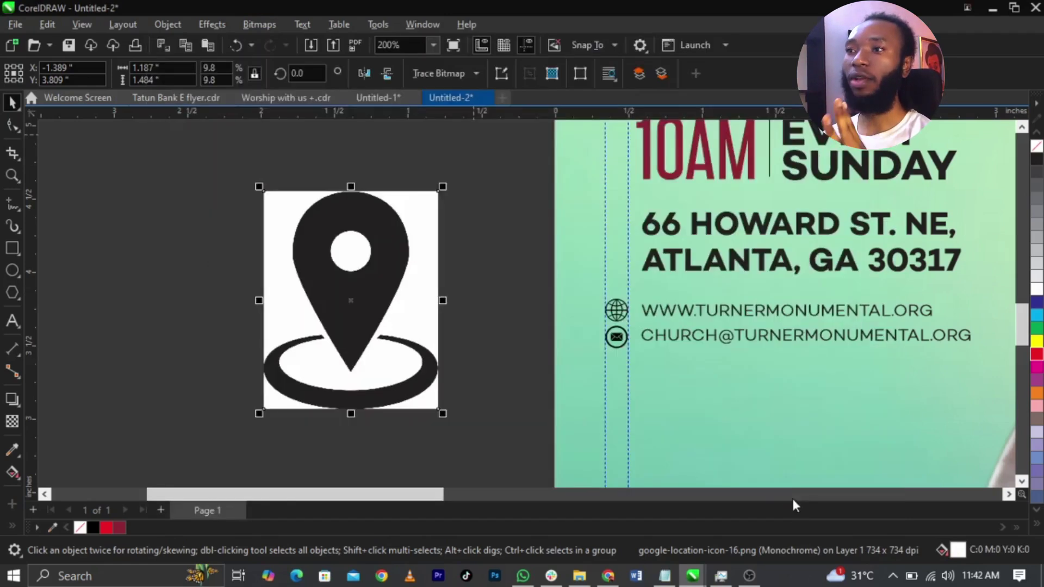
key(Delete)
Step: Reduce the traced location pin to about 0.114 by 0.142 inches and place it beside the street address, between the guidelines
click(343, 305)
drag(443, 189, 606, 200)
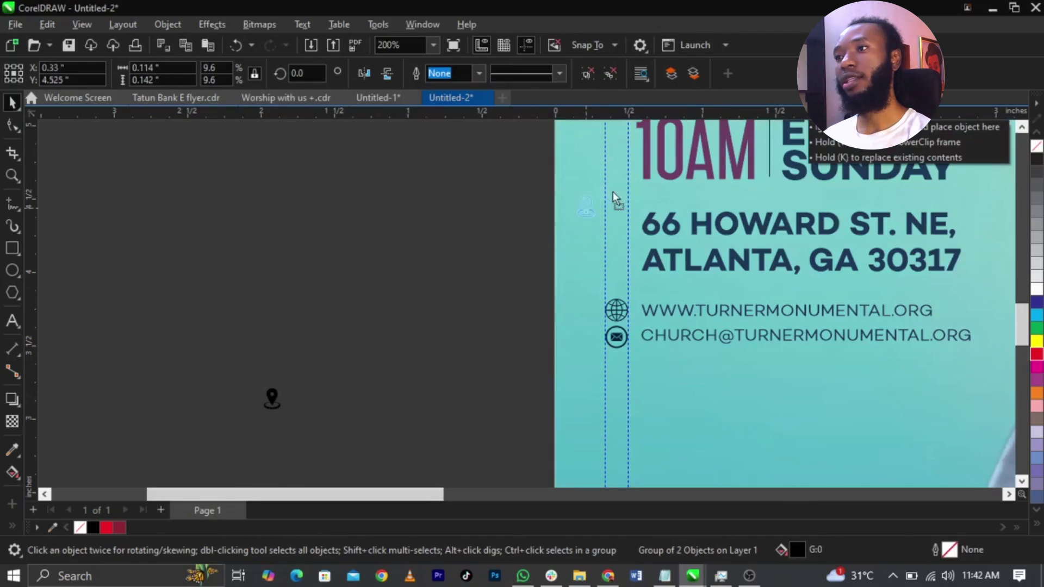
drag(620, 238, 615, 231)
key(z)
drag(495, 182, 782, 379)
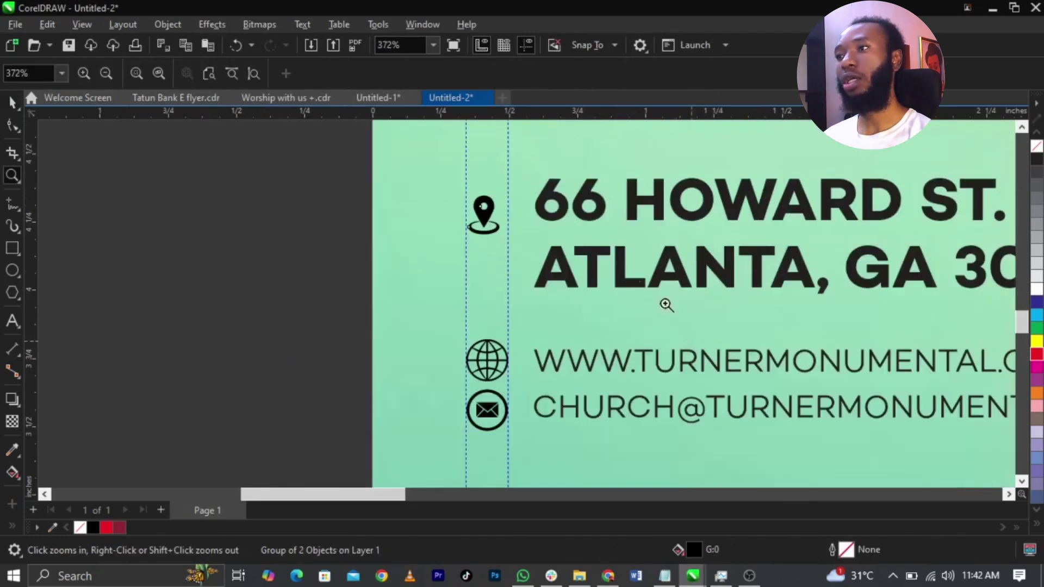
Step: Enlarge the location pin icon to about 0.161 by 0.202 inches and centre it between the two guidelines
key(space)
scroll(515, 205, up, 2)
key(space)
drag(483, 190, 501, 171)
scroll(445, 246, up, 2)
drag(446, 245, 464, 252)
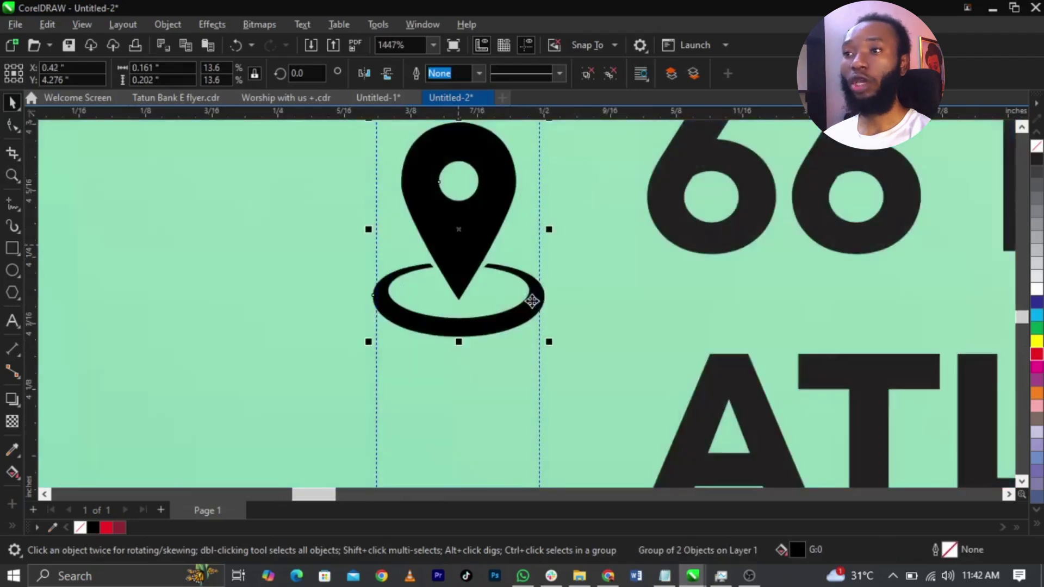
Step: Delete the oval ring beneath the location pin
scroll(532, 305, up, 1)
ctrl+click(517, 333)
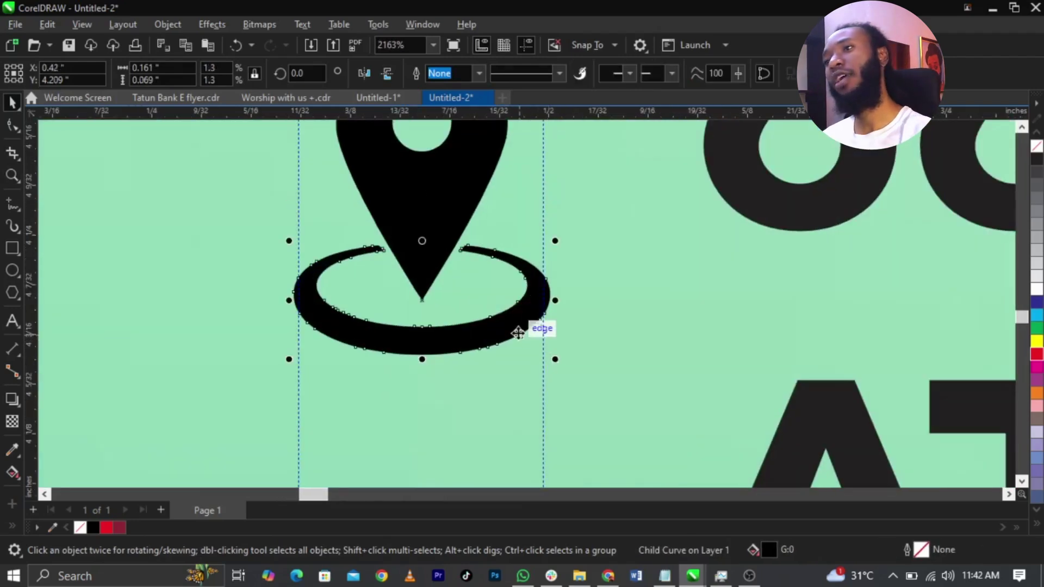
key(Delete)
Step: Enlarge the remaining pin shape to fill the width between the guidelines, and remove both guidelines
scroll(495, 333, down, 1)
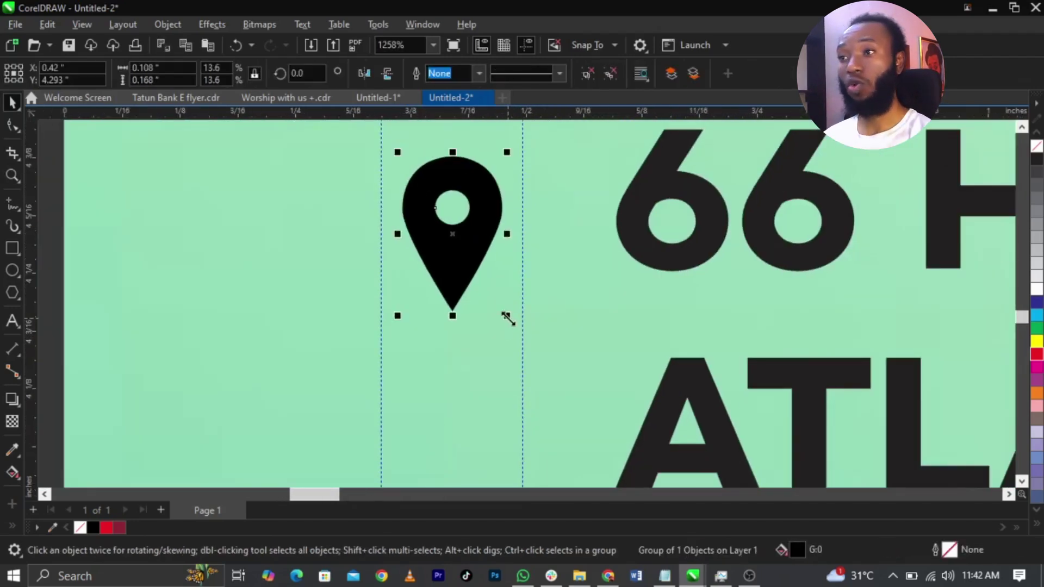
click(529, 344)
scroll(530, 344, down, 3)
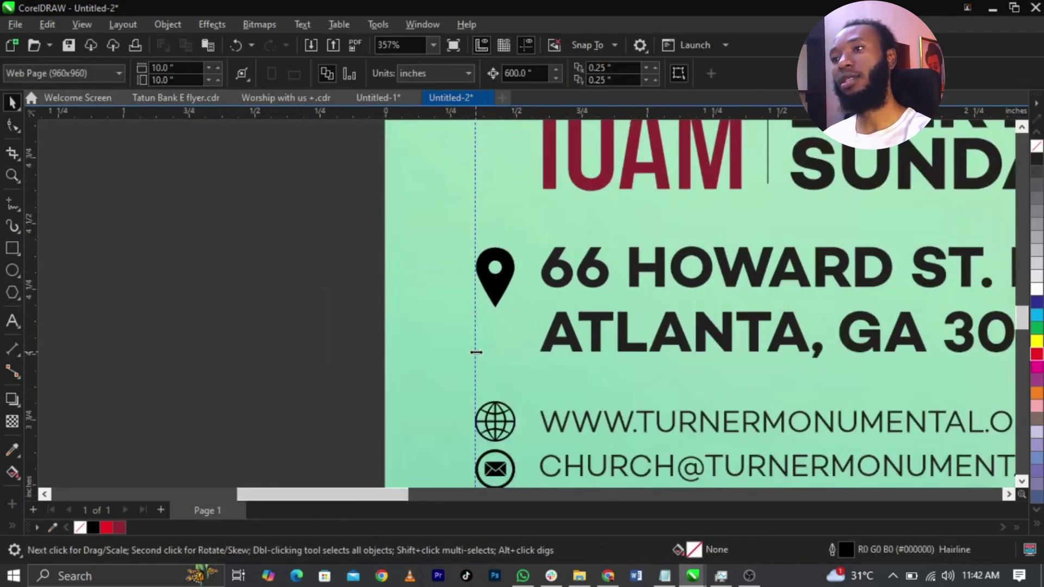
scroll(448, 336, down, 2)
drag(306, 230, 428, 377)
drag(471, 410, 472, 411)
drag(284, 230, 329, 231)
drag(779, 159, 778, 160)
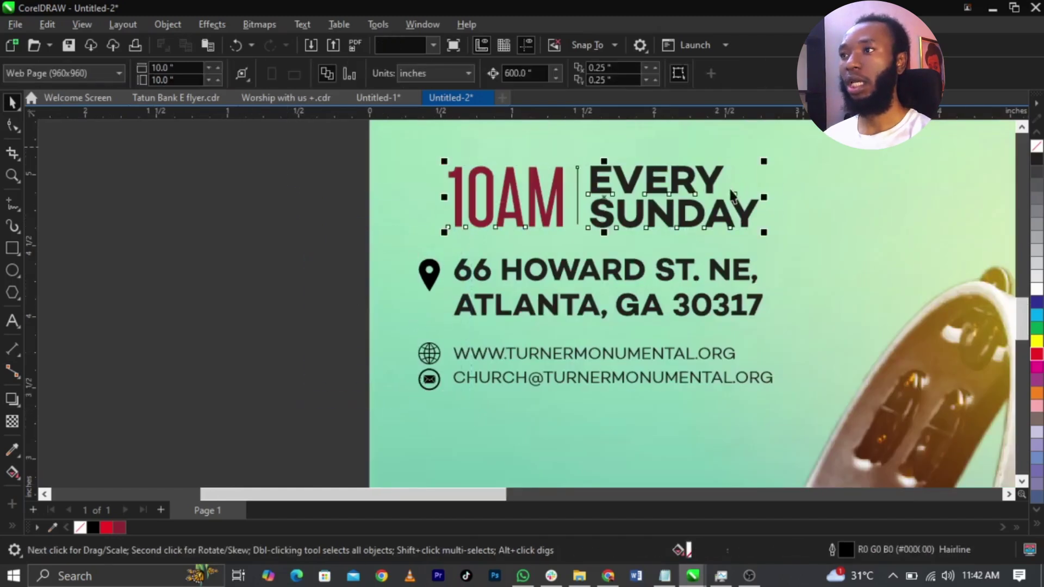
drag(734, 210, 694, 215)
scroll(424, 340, down, 3)
click(292, 314)
key(z)
drag(282, 201, 734, 403)
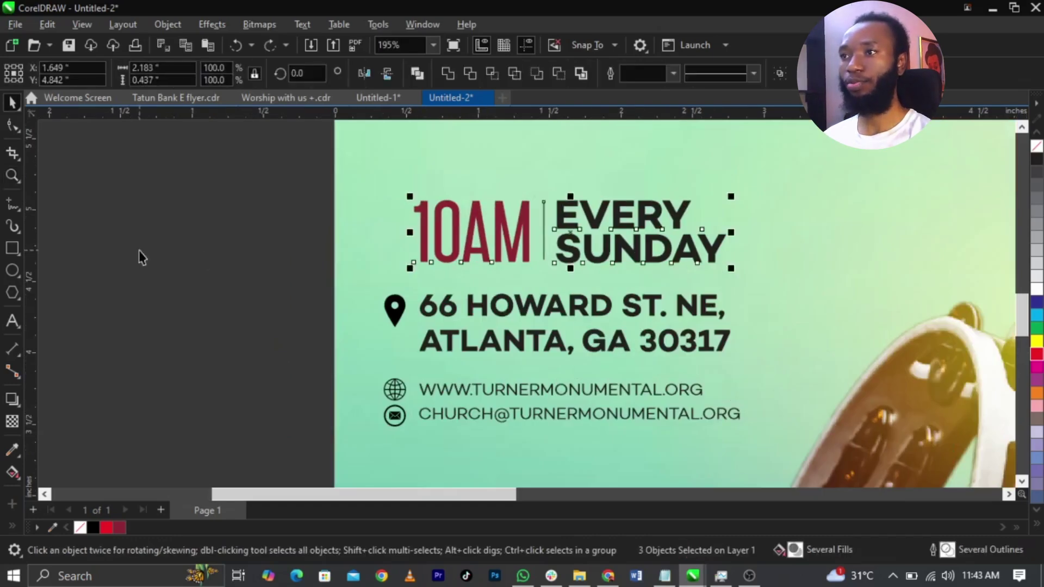
Step: Align the email address text and its envelope icon vertically on their centres
key(z)
drag(264, 306, 715, 436)
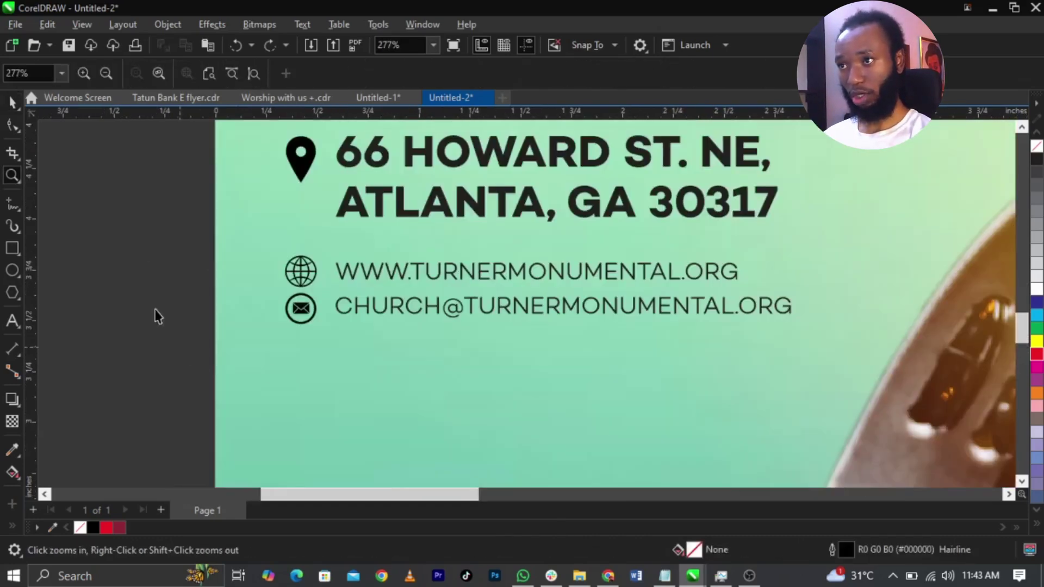
drag(153, 256, 818, 399)
scroll(419, 313, up, 2)
click(351, 344)
click(342, 308)
shift+click(237, 321)
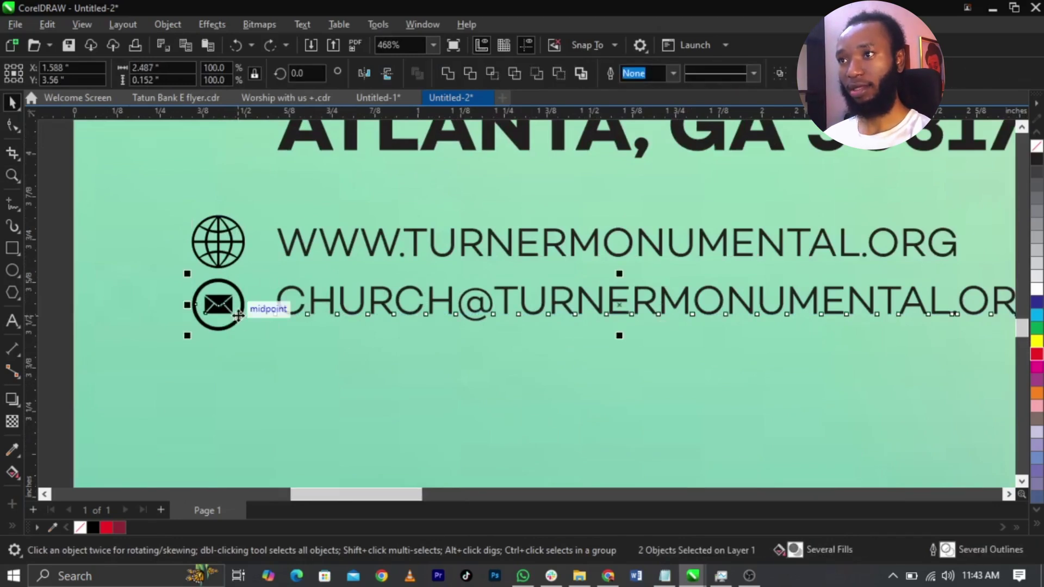
Step: Align the globe icon and the web address text vertically on their centres
click(302, 254)
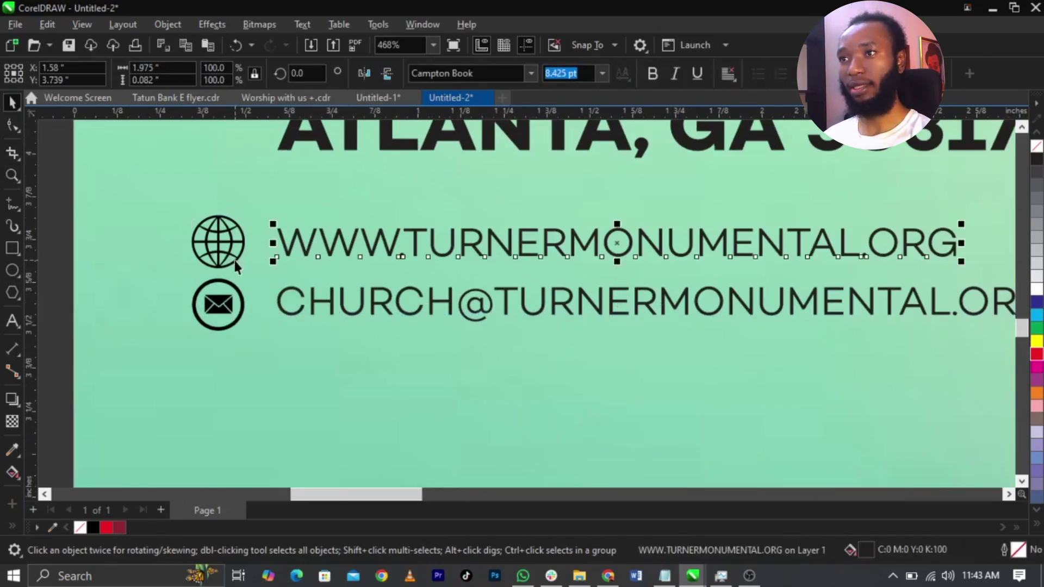
click(235, 260)
shift+click(314, 254)
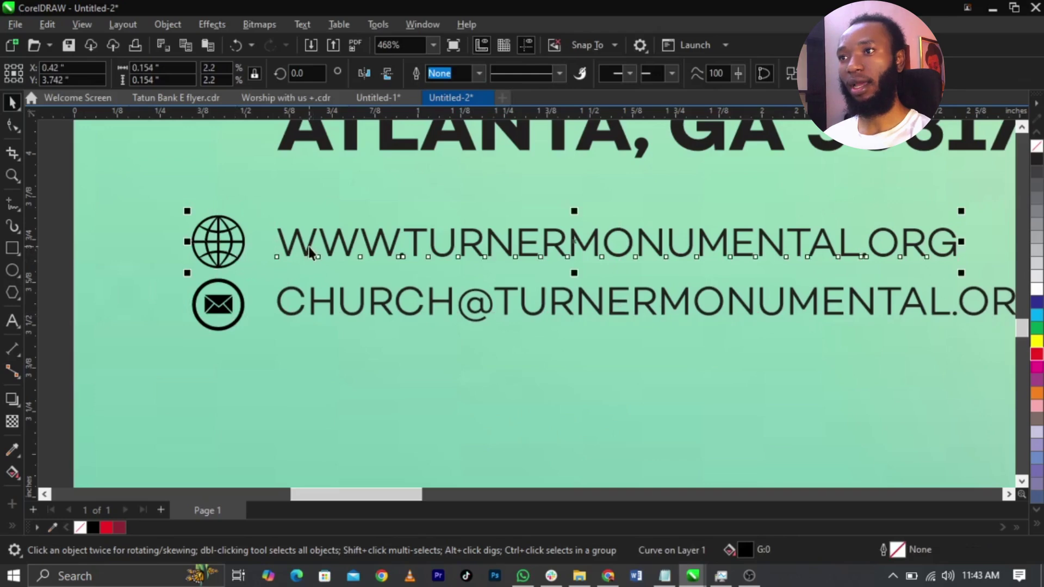
Step: Nudge the email address text slightly down to a Y position of 3.548 inches
click(297, 320)
scroll(297, 320, up, 4)
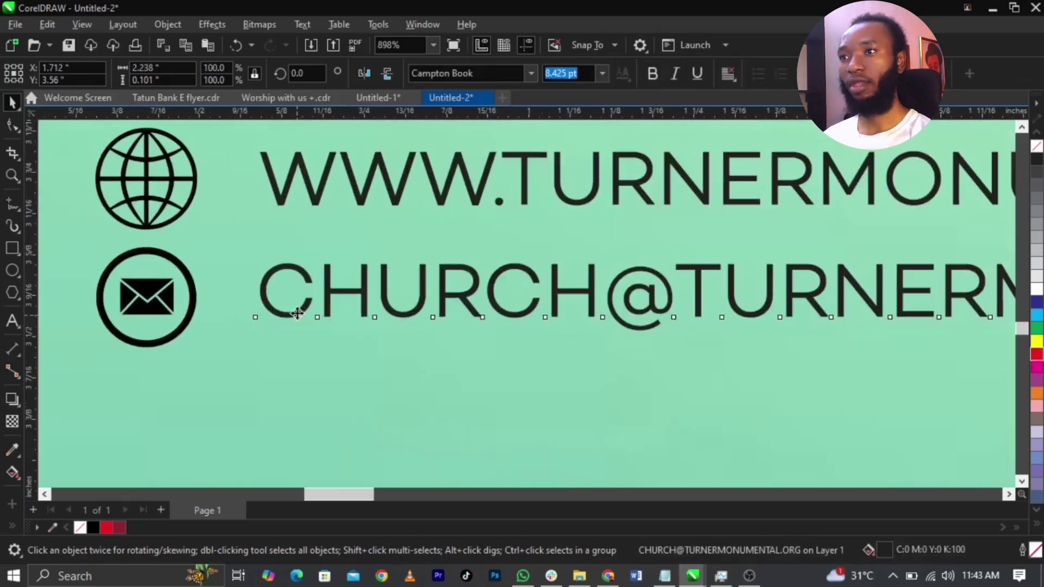
scroll(312, 319, down, 1)
scroll(313, 320, down, 9)
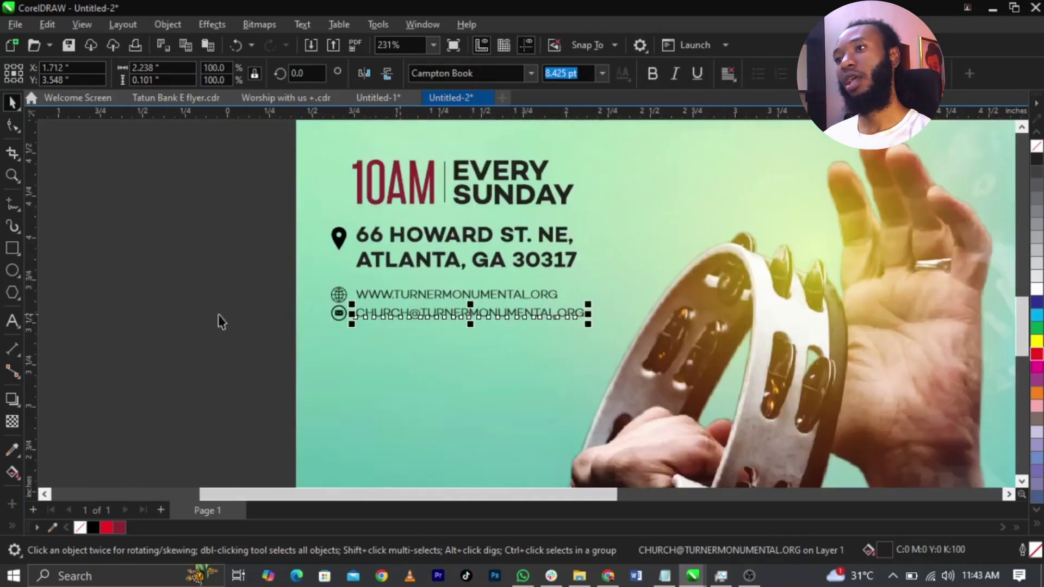
Step: Fill the street address, web and email lines and their three icons with black
drag(189, 348, 629, 208)
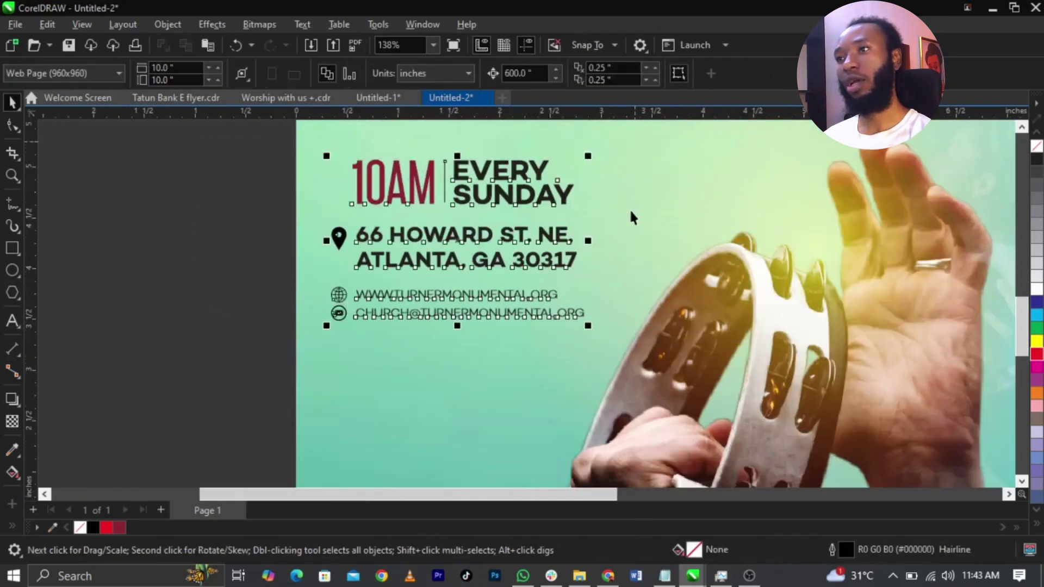
click(252, 233)
drag(578, 284, 579, 287)
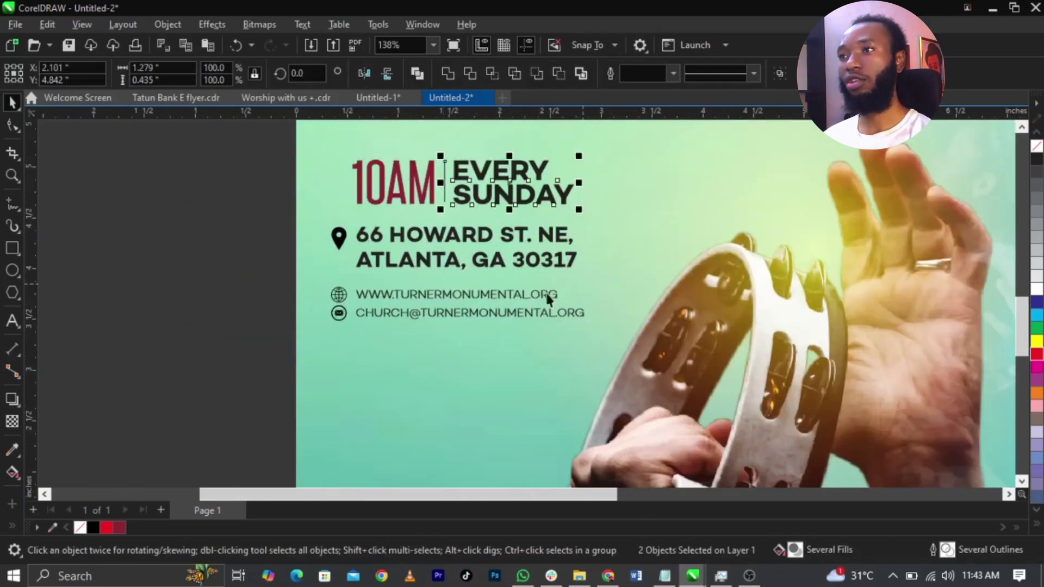
drag(232, 198, 698, 356)
click(92, 529)
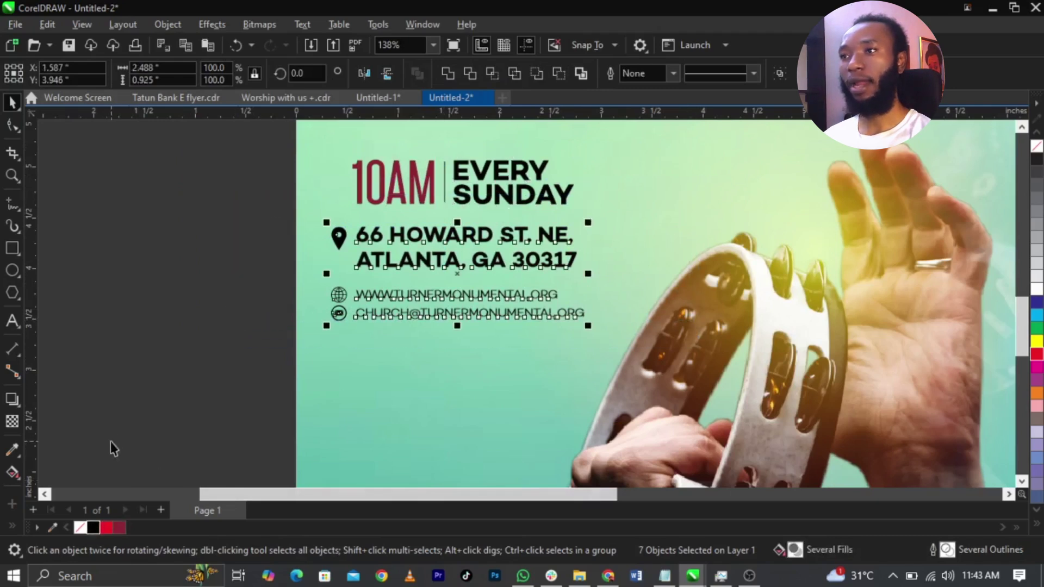
click(257, 404)
key(F4)
key(z)
drag(280, 206, 764, 484)
key(space)
click(400, 276)
drag(401, 276, 405, 447)
key(ctrl+z)
Step: Add the artistic text "worship with us" in the empty area near the page's lower-left corner, dismissing the pop-up alert
key(F8)
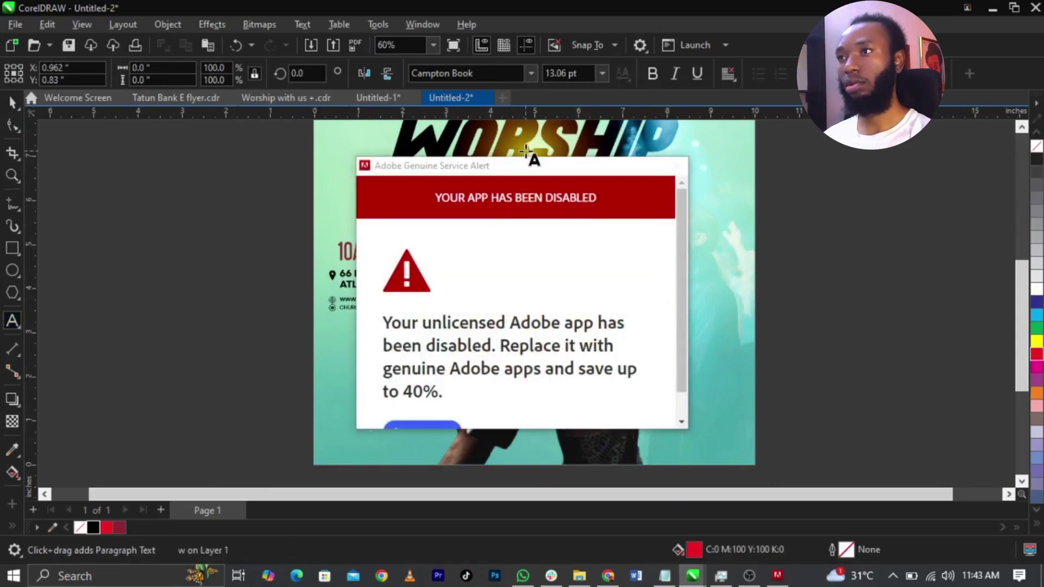
drag(526, 162, 3, 586)
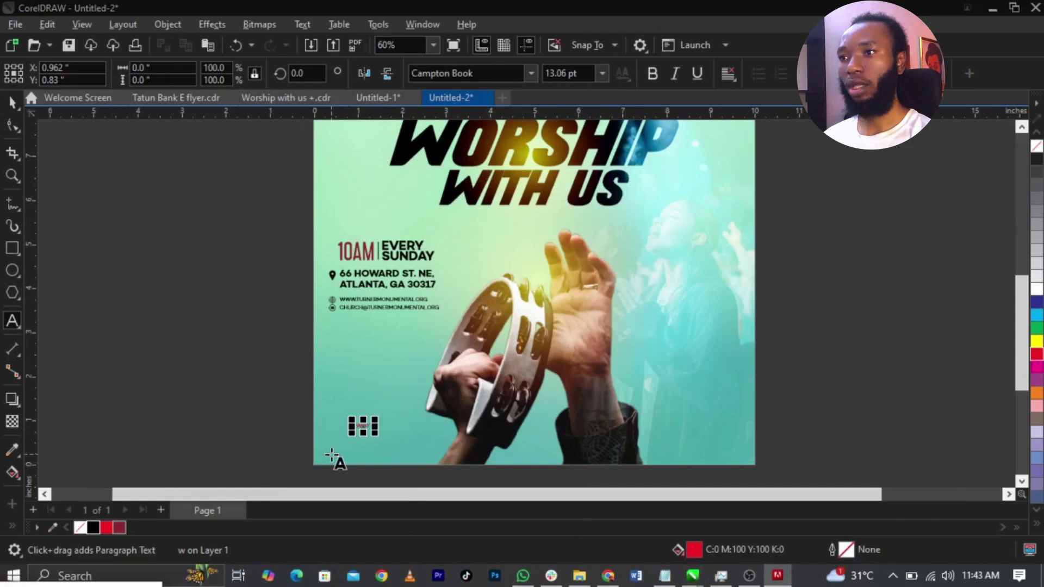
scroll(332, 456, up, 5)
click(430, 369)
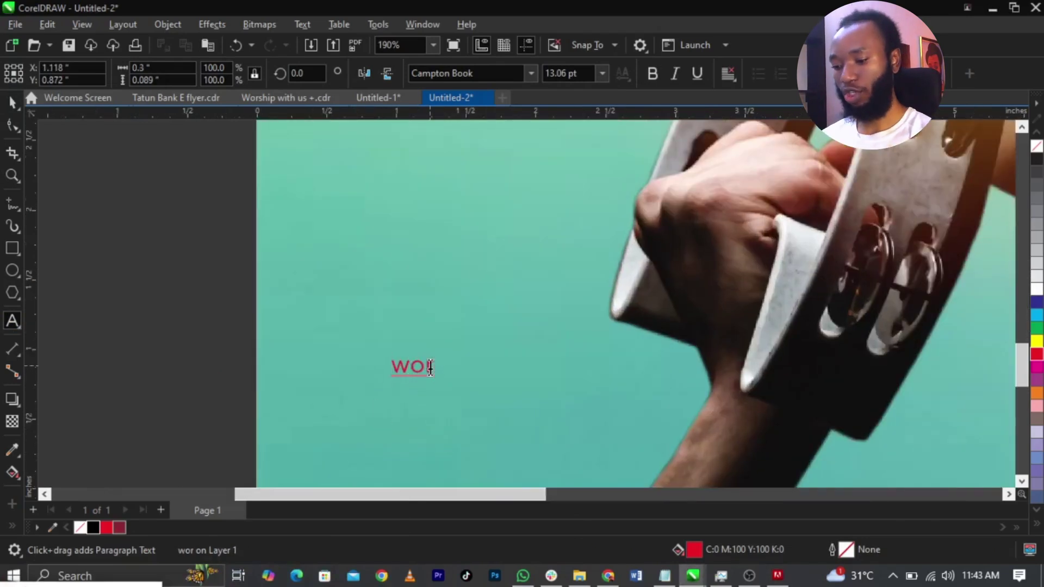
key(ctrl+space)
scroll(446, 337, down, 2)
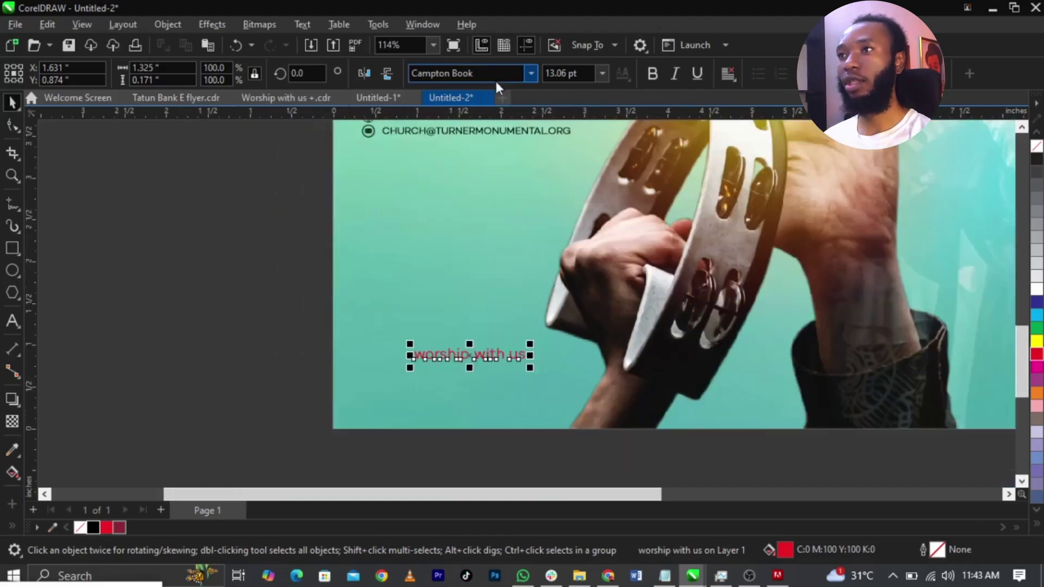
Step: Set the "worship with us" script text in the Autograf PERSONAL USE ONLY font and enlarge it to about 69 pt
text(auto)
key(Return)
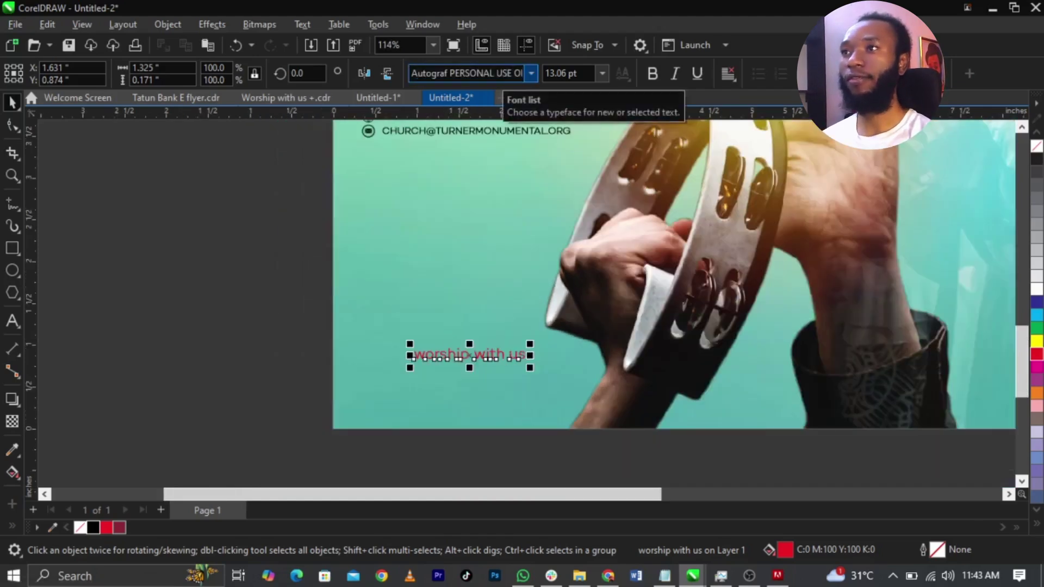
mouse_move(664, 575)
click(696, 506)
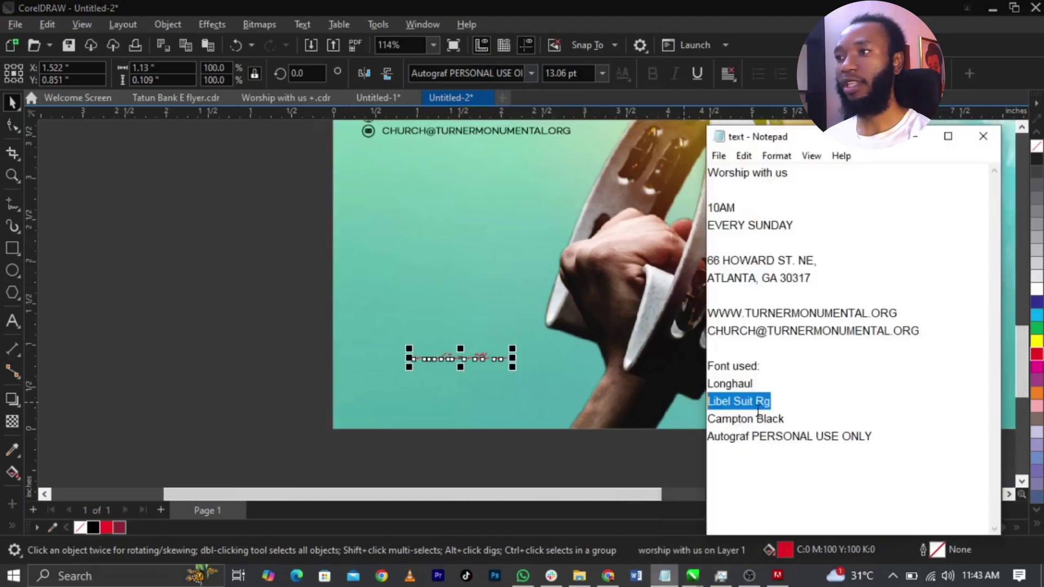
click(95, 408)
click(465, 354)
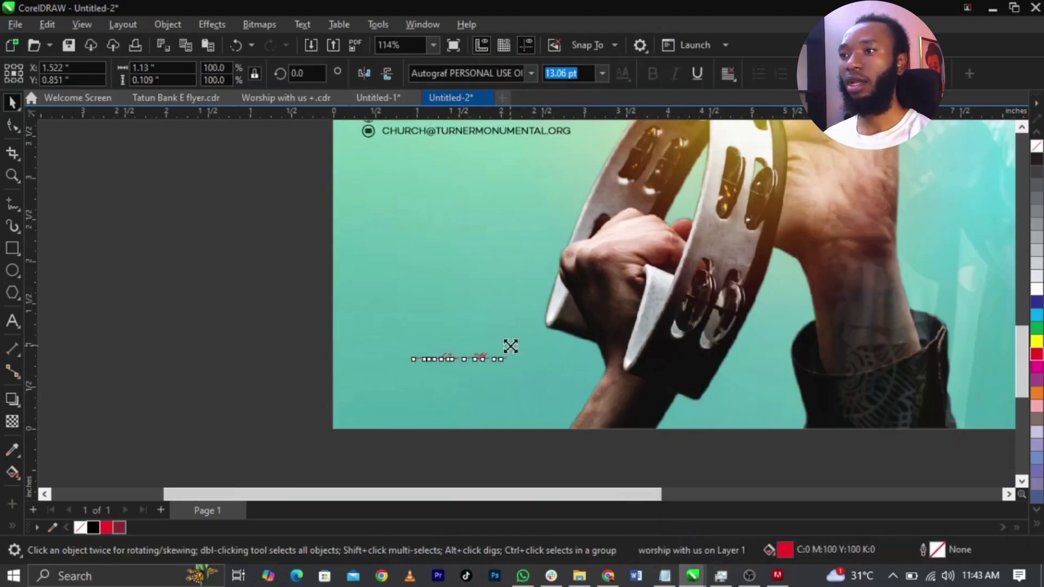
drag(510, 347, 917, 314)
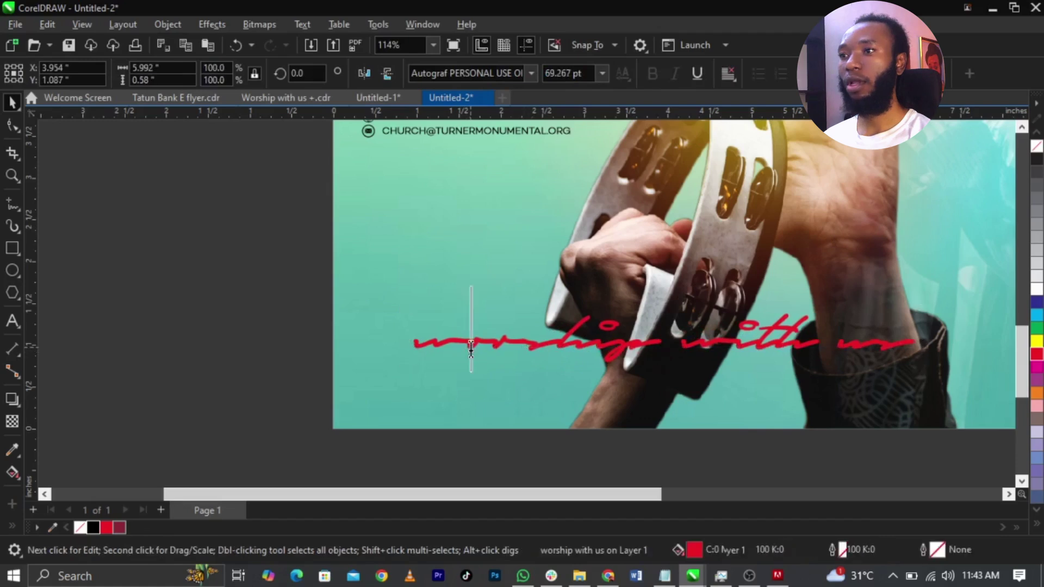
Step: Capitalise the first letter of the script text to read "Worship with us" and centre it horizontally on the page
drag(471, 348, 357, 348)
text(W)
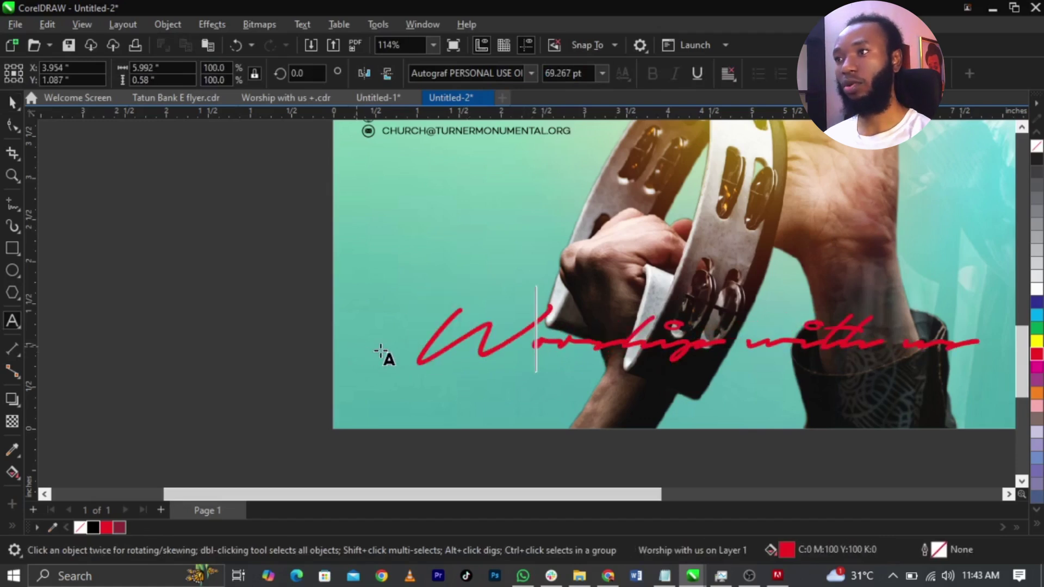
scroll(399, 352, down, 2)
key(ctrl+space)
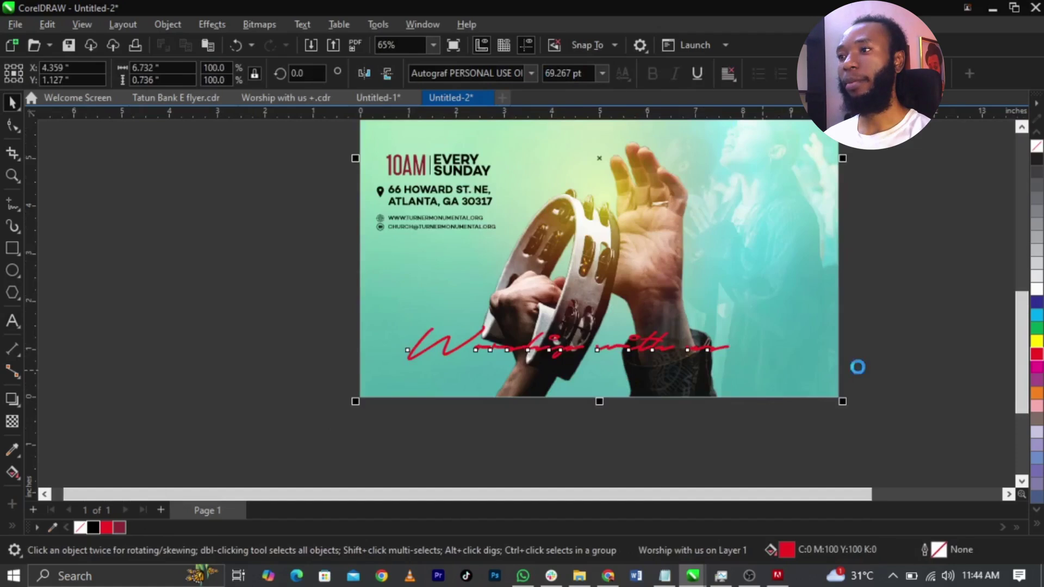
click(263, 273)
scroll(797, 354, up, 2)
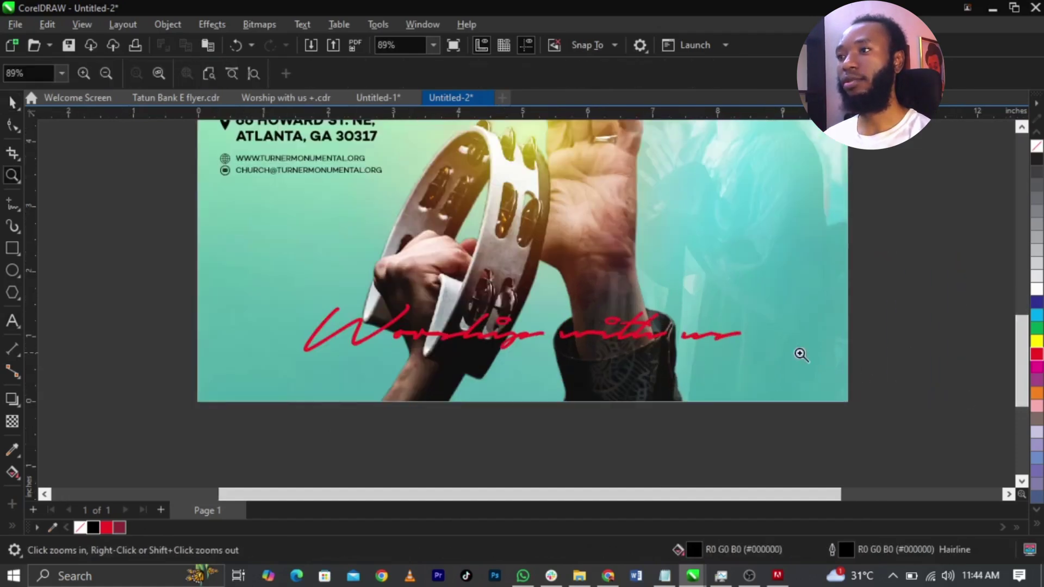
Step: Fill the script text with black and try the Color Dodge merge mode on it before settling on Overlay
click(714, 342)
click(94, 526)
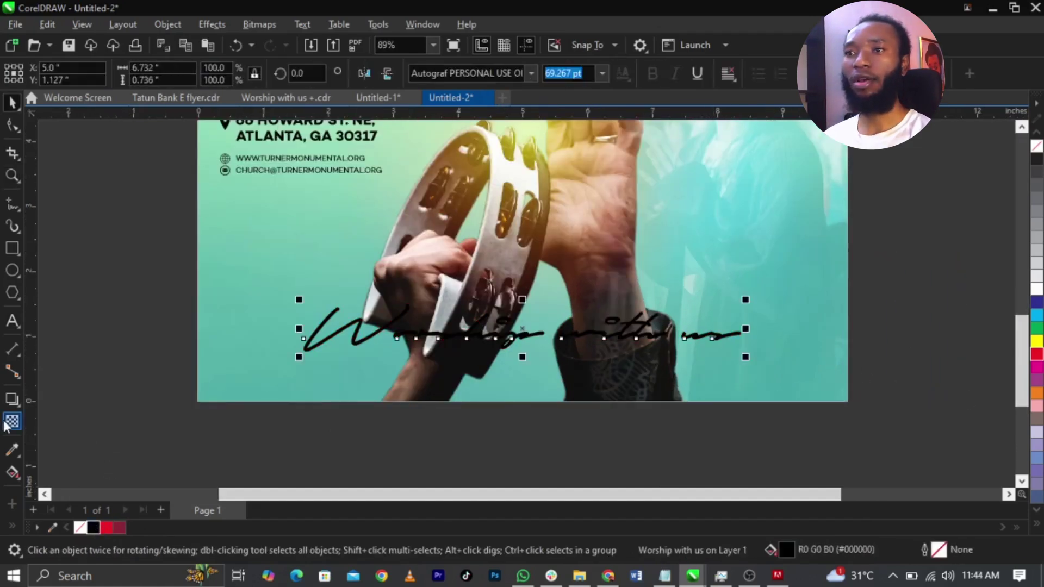
click(12, 422)
click(185, 72)
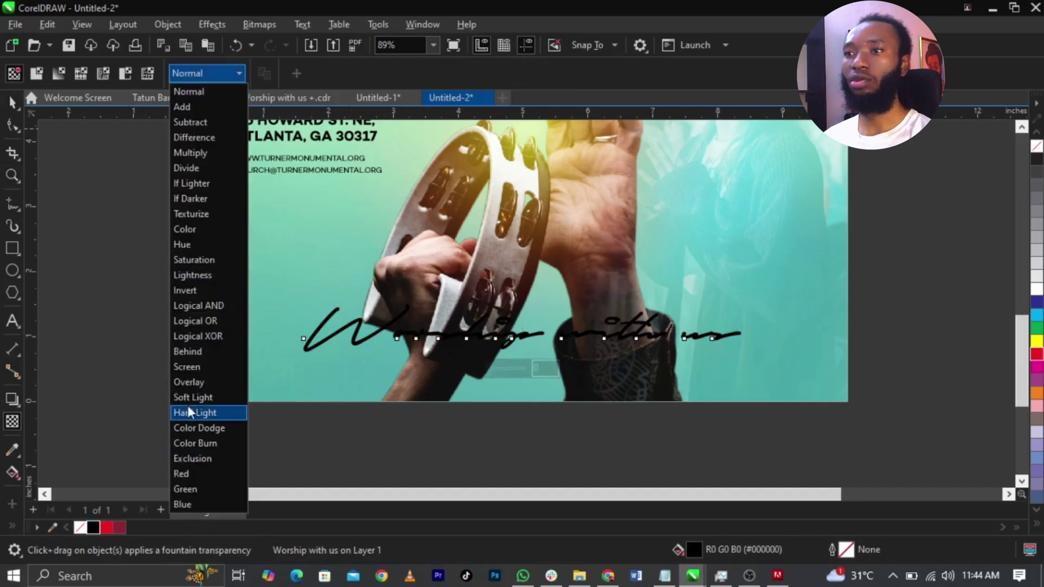
click(197, 433)
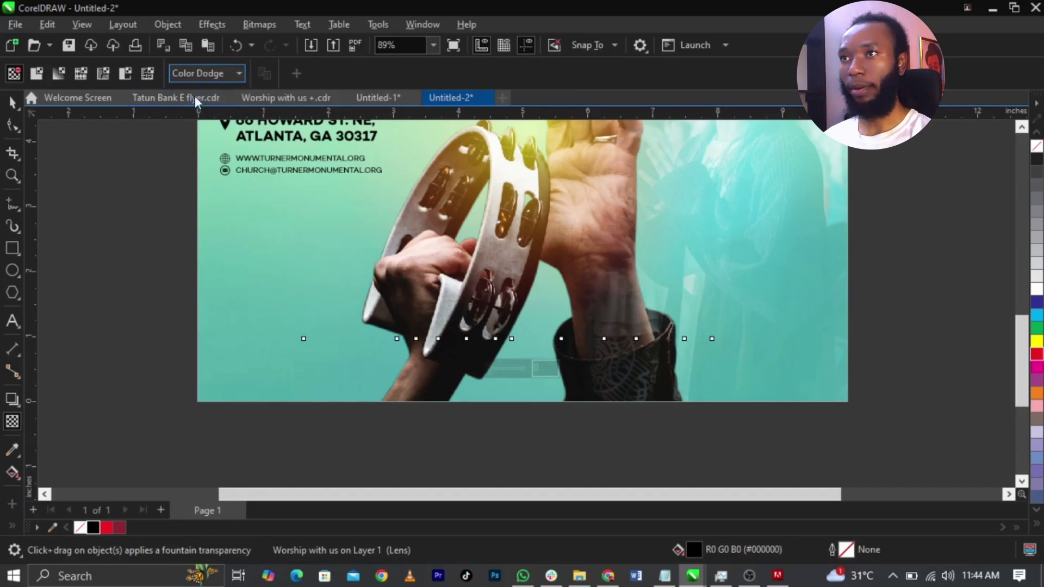
click(201, 73)
click(187, 383)
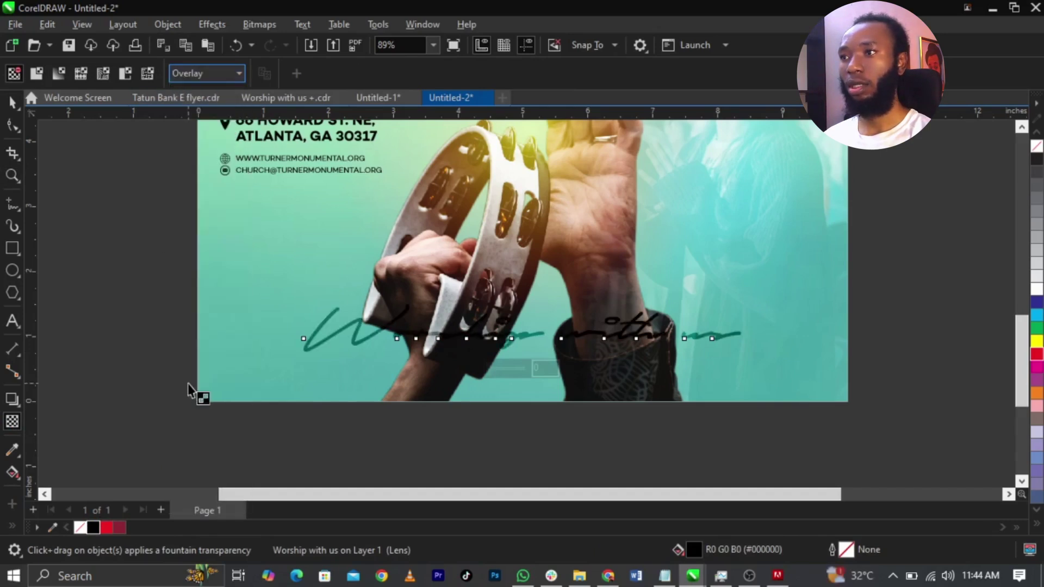
Step: Fill the script text with white and move it slightly lower on the page, keeping it horizontally centred
key(space)
mouse_move(118, 261)
mouse_down()
mouse_move(187, 320)
mouse_move(913, 405)
mouse_up()
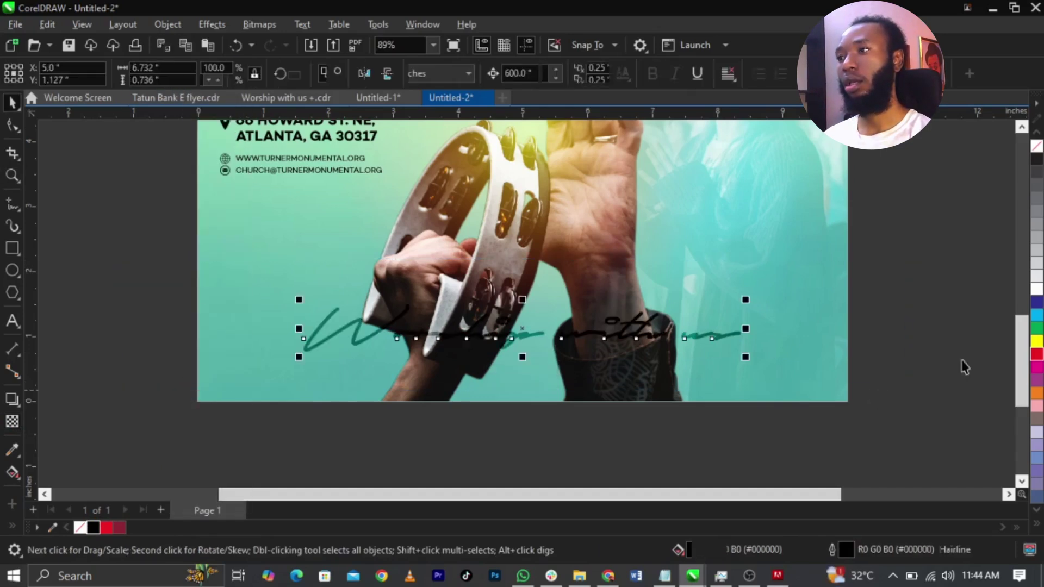
click(1037, 290)
drag(935, 254, 208, 429)
drag(607, 341, 638, 351)
key(Escape)
Step: Fit the whole flyer in view with nothing selected and preview it full screen
click(634, 440)
key(F4)
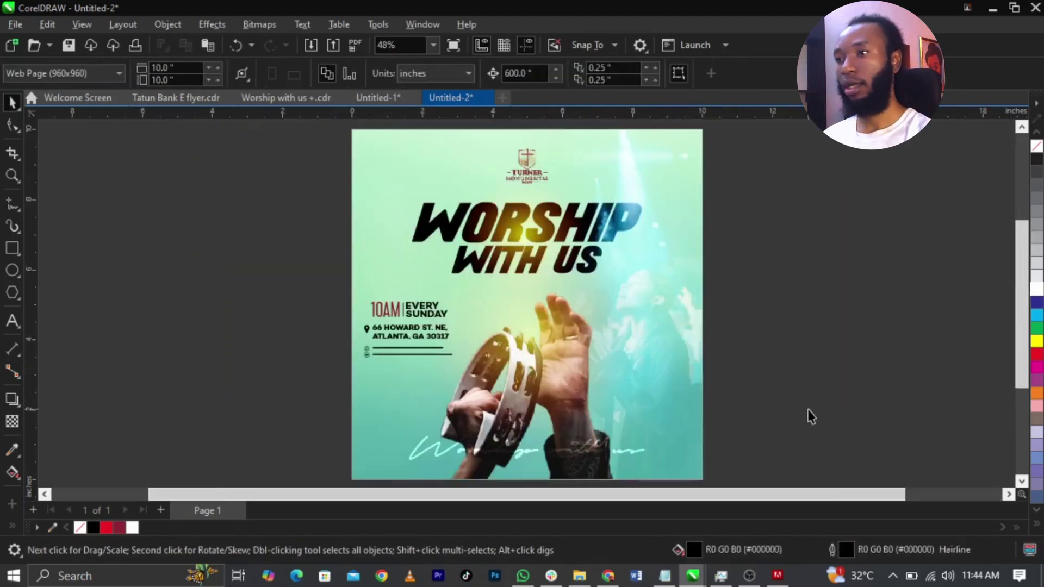
key(F9)
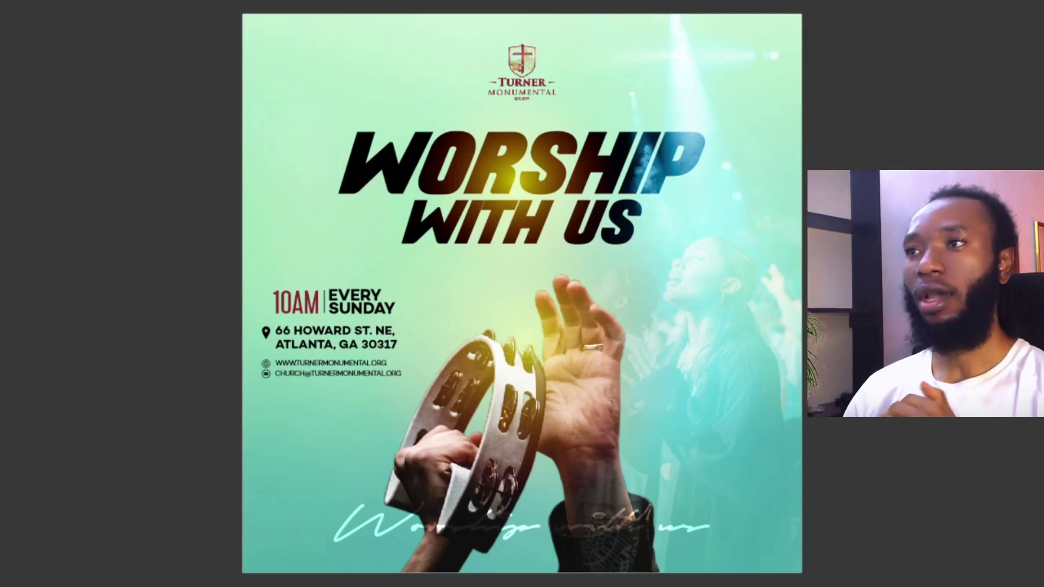